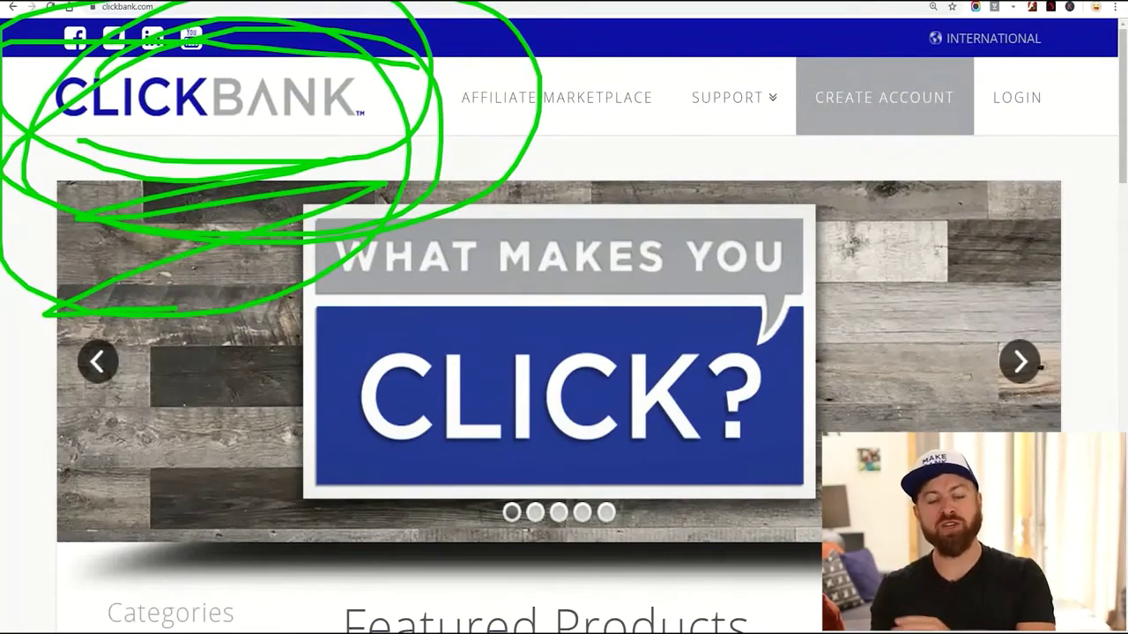
Step: Examine the Digistore24 registration page, from its header to the Create Account form
key(Escape)
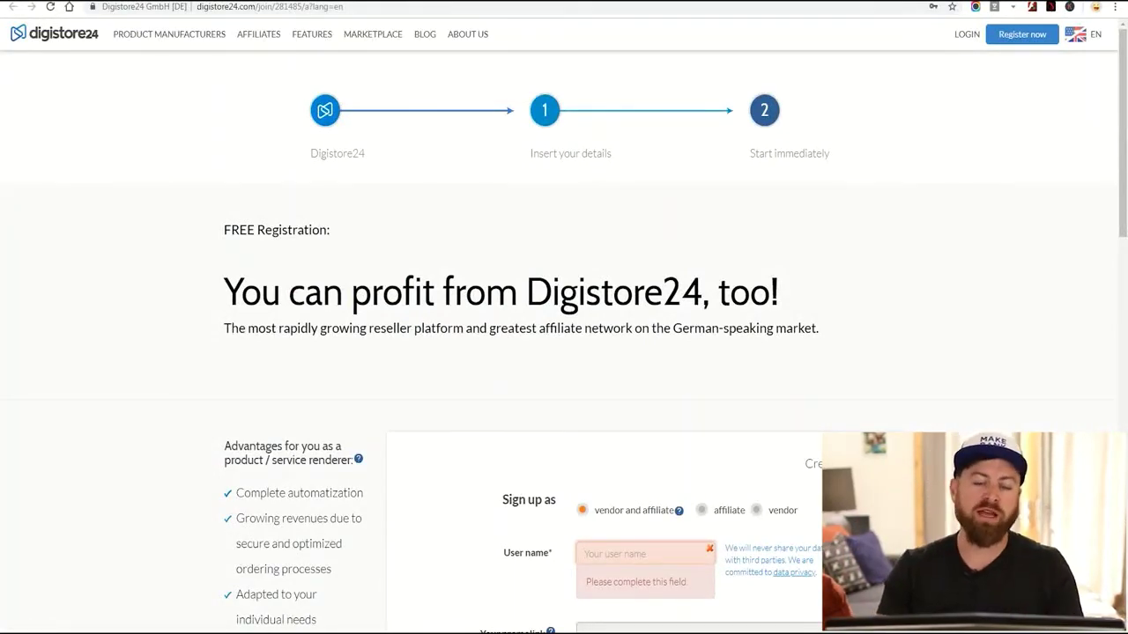
key(ctrl+plus)
key(ctrl+plus)
key(ctrl+plus)
key(ctrl+plus)
key(ctrl+plus)
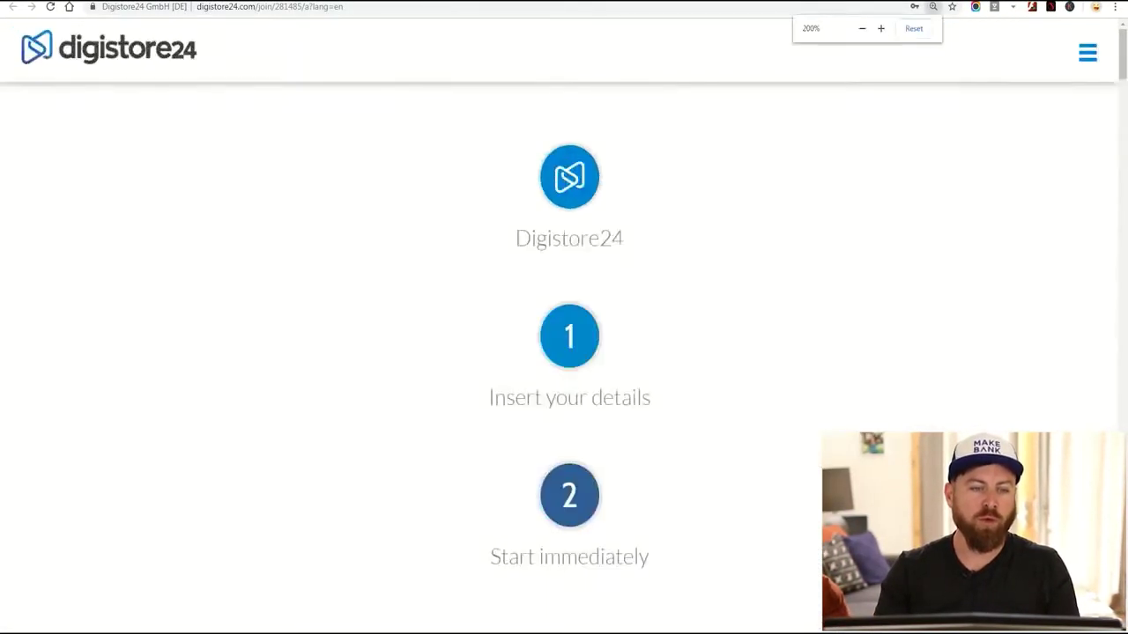
key(ctrl+plus)
key(ctrl+plus)
key(ctrl+plus)
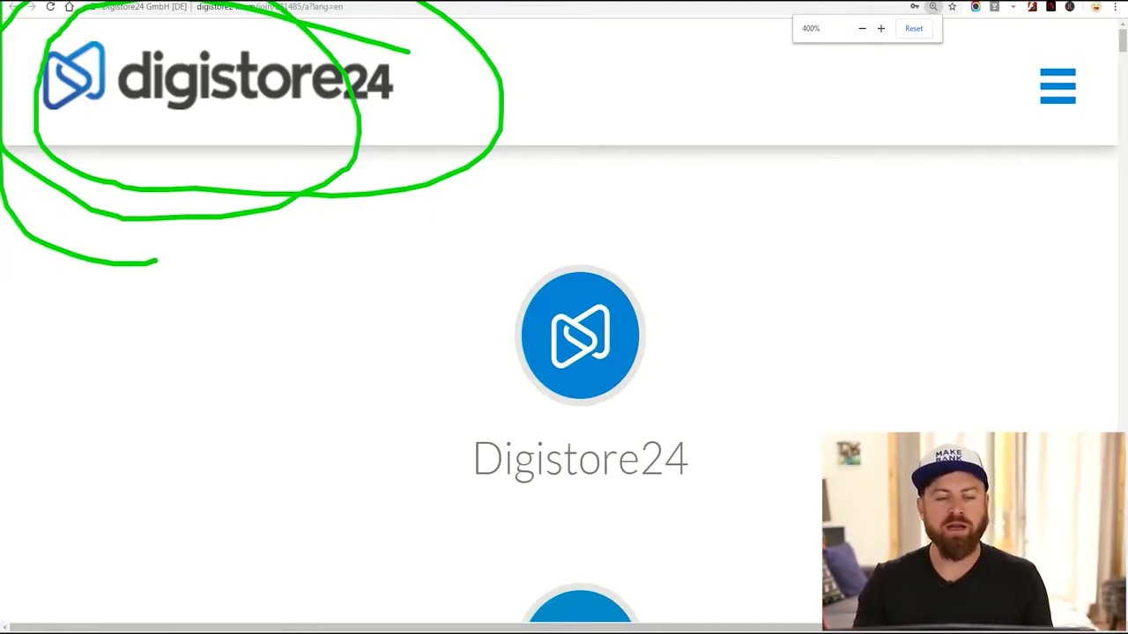
key(ctrl+minus)
key(ctrl+minus)
key(ctrl+minus)
key(ctrl+minus)
key(ctrl+minus)
key(ctrl+minus)
key(ctrl+minus)
key(ctrl+minus)
key(ctrl+minus)
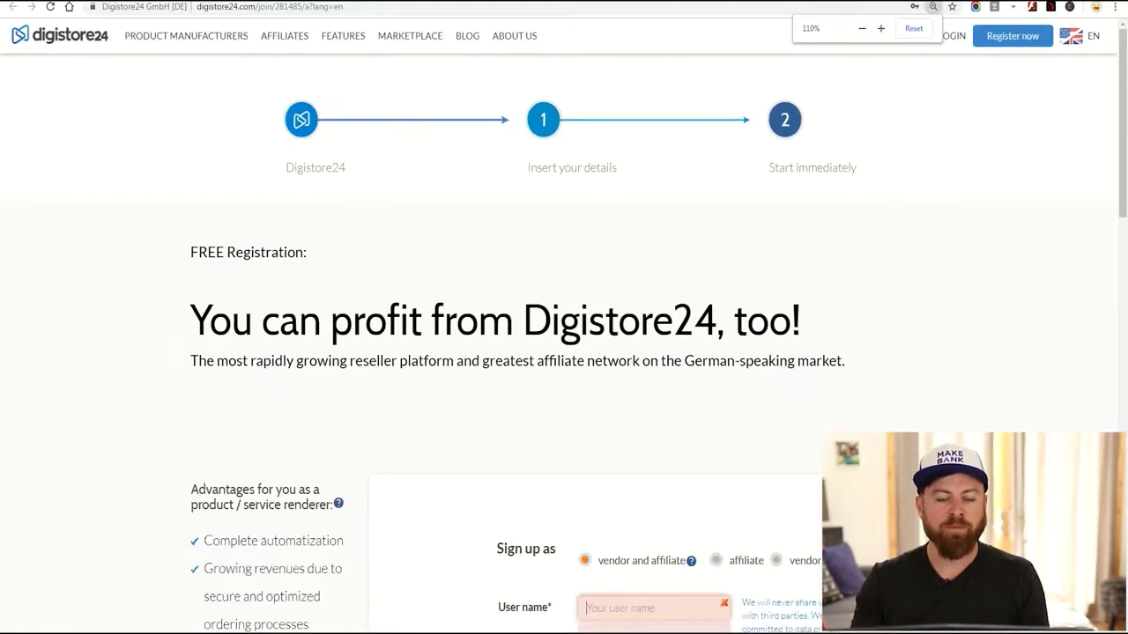
scroll(564, 352, down, 5)
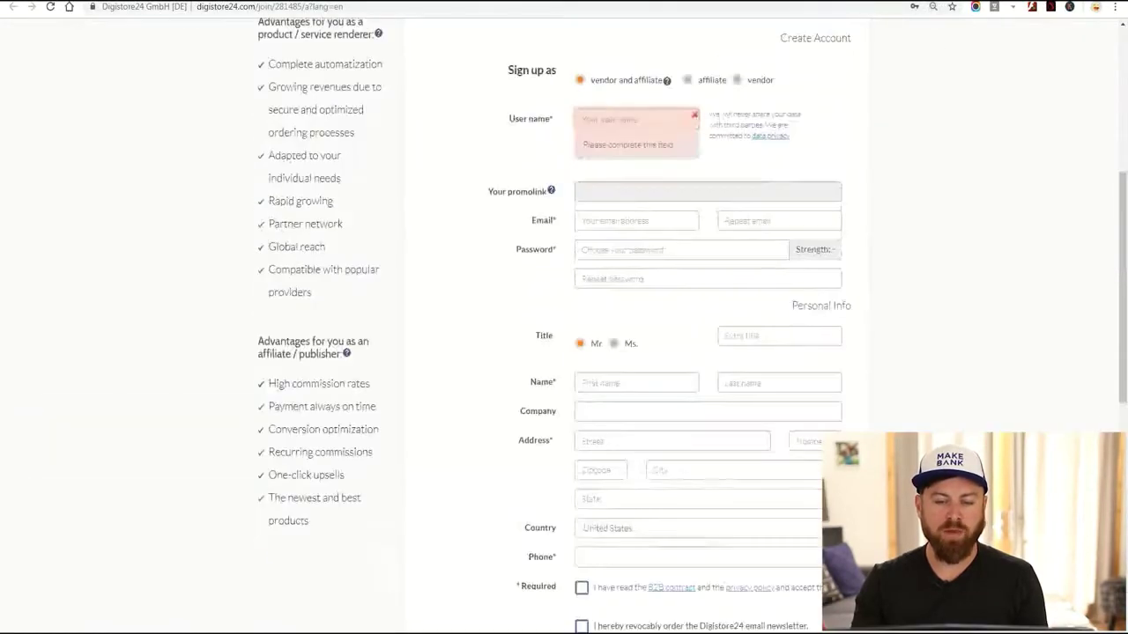
scroll(564, 352, up, 3)
mouse_move(467, 236)
mouse_down()
mouse_move(475, 298)
mouse_move(816, 357)
mouse_move(791, 297)
mouse_move(523, 234)
mouse_up()
drag(342, 169, 660, 148)
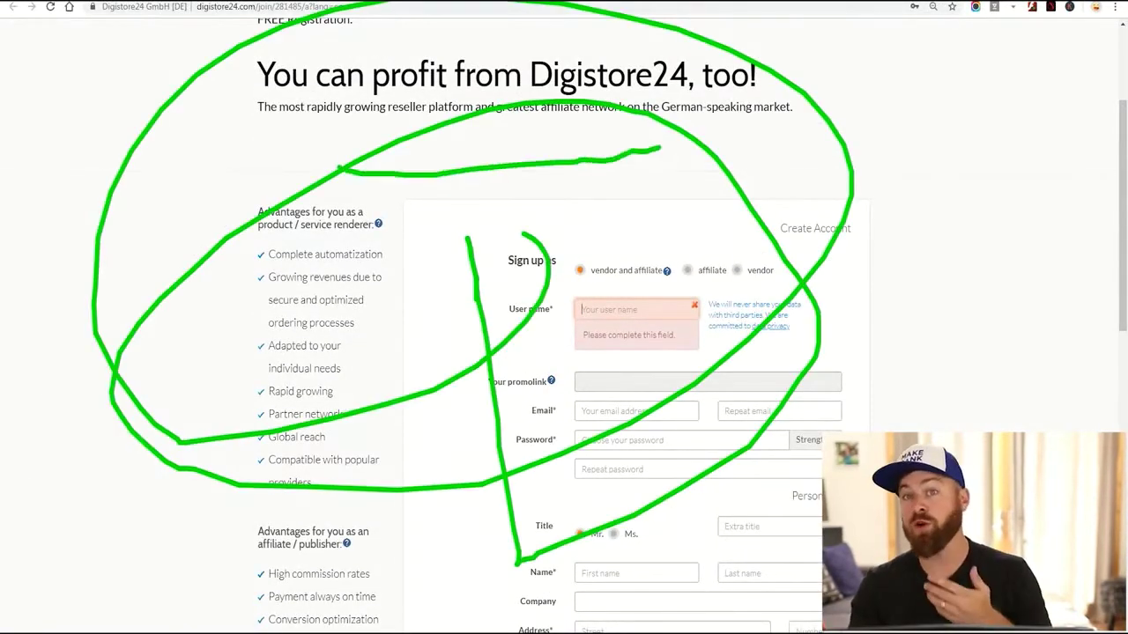
mouse_move(952, 66)
mouse_down()
mouse_move(115, 331)
mouse_move(765, 231)
mouse_up()
key(Escape)
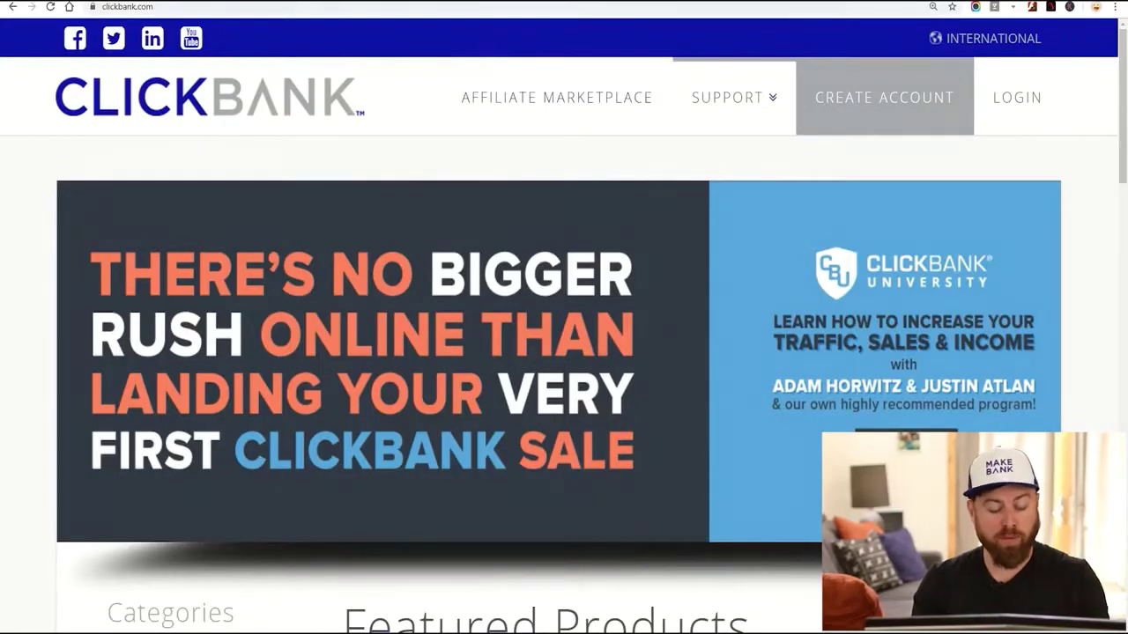
Step: Open ClickBank's affiliate marketplace and search its products for "crestani"
mouse_move(727, 97)
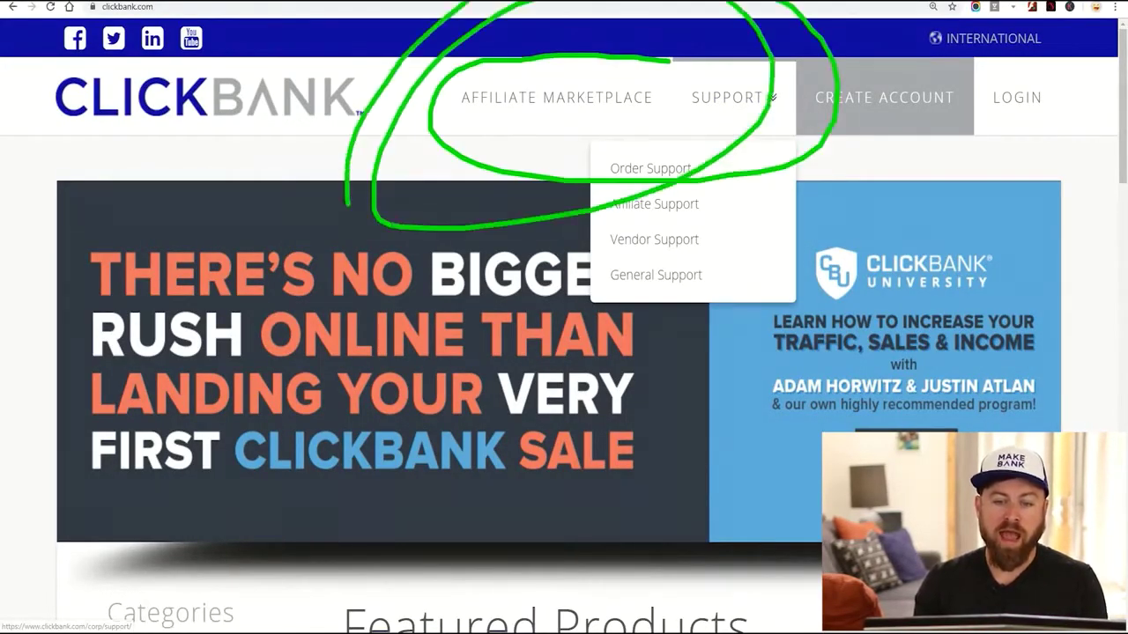
click(557, 97)
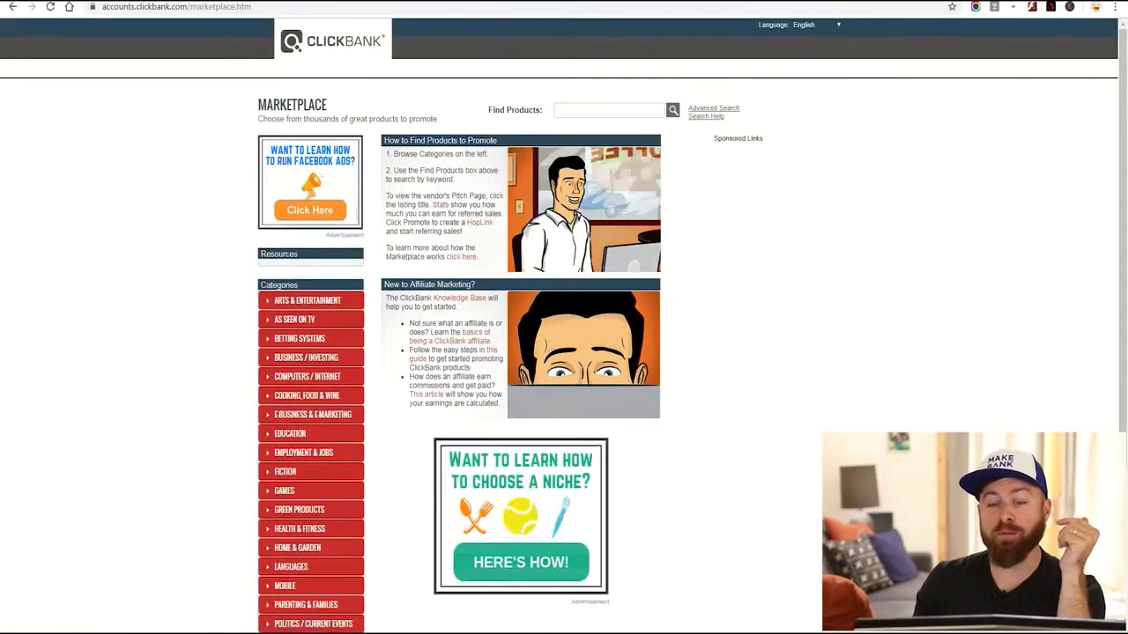
click(608, 111)
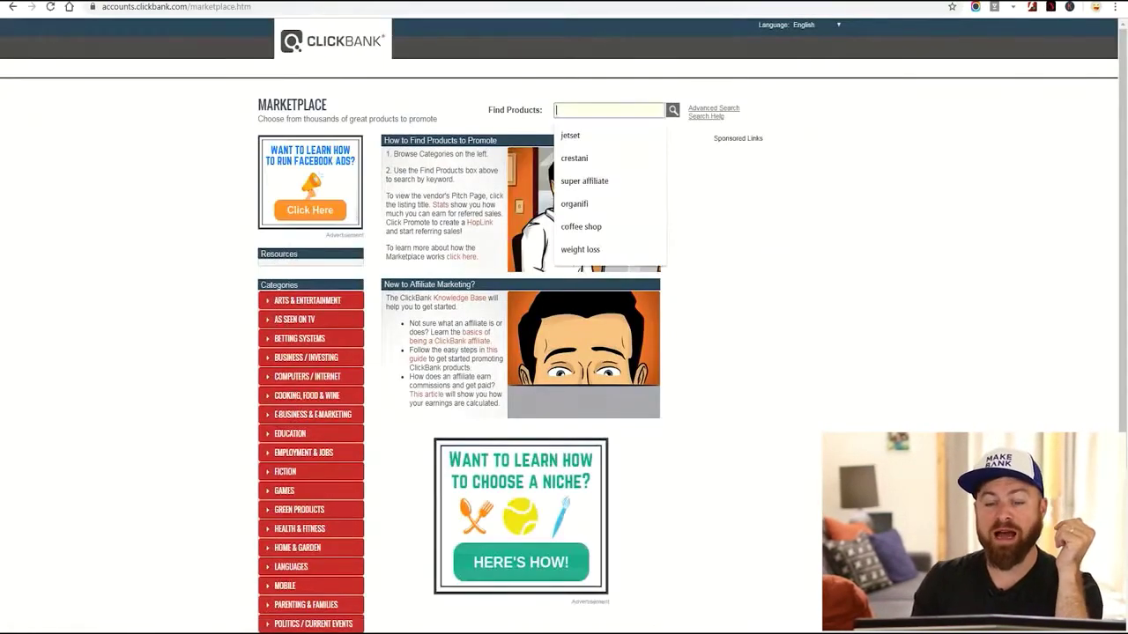
key(Return)
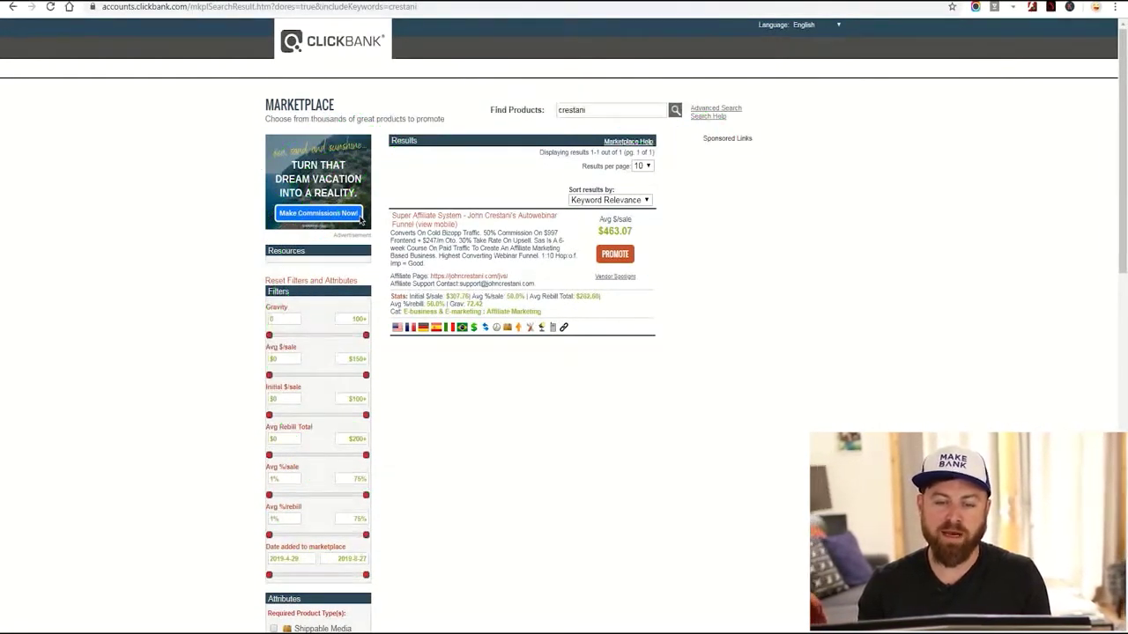
Step: Return to the marketplace start page and run the "crestani" product search again
key(alt+Left)
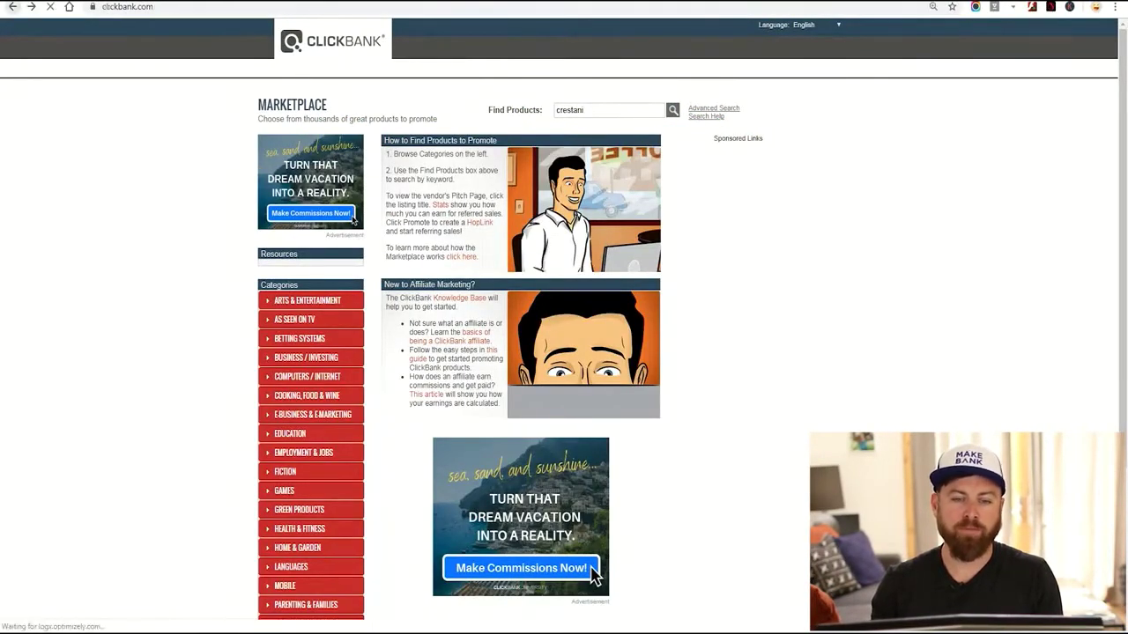
click(592, 573)
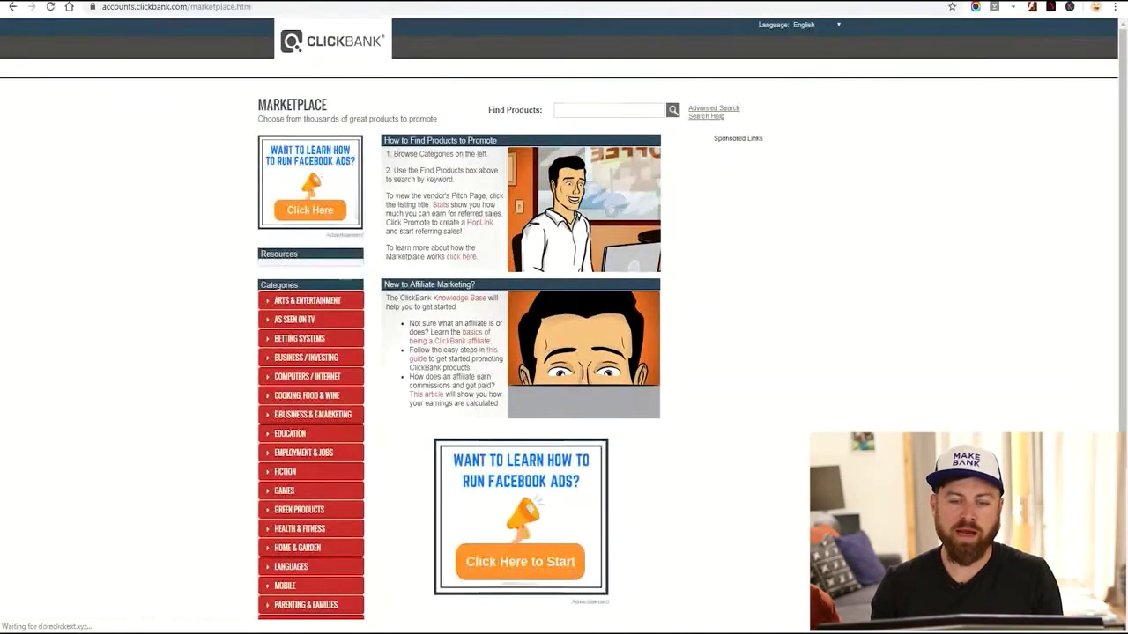
click(608, 110)
key(Down)
key(Down)
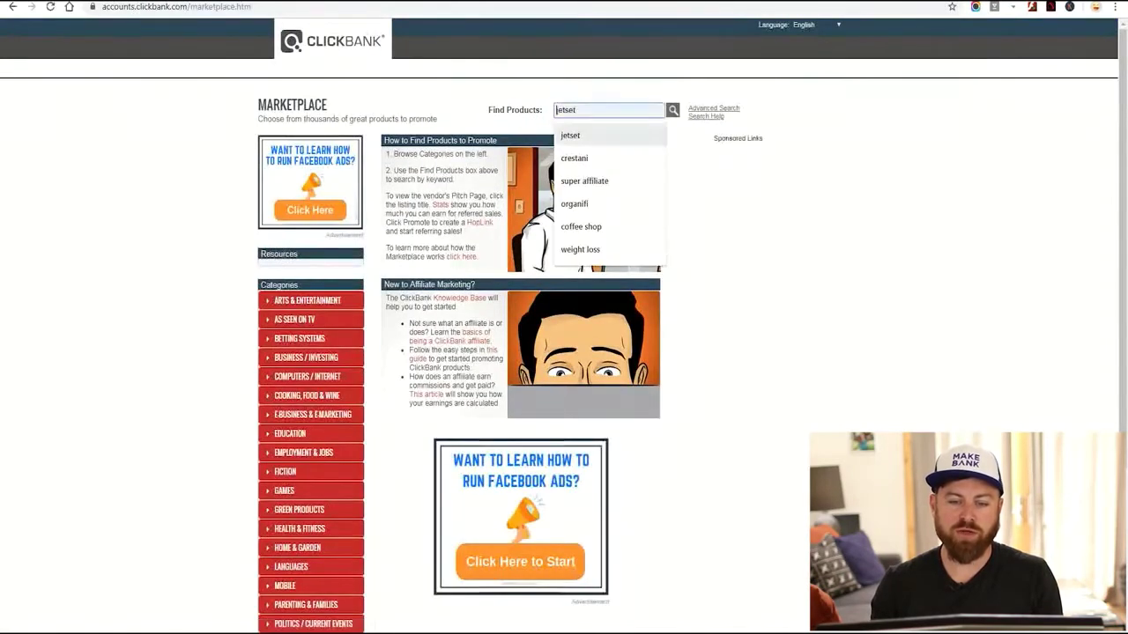
key(Return)
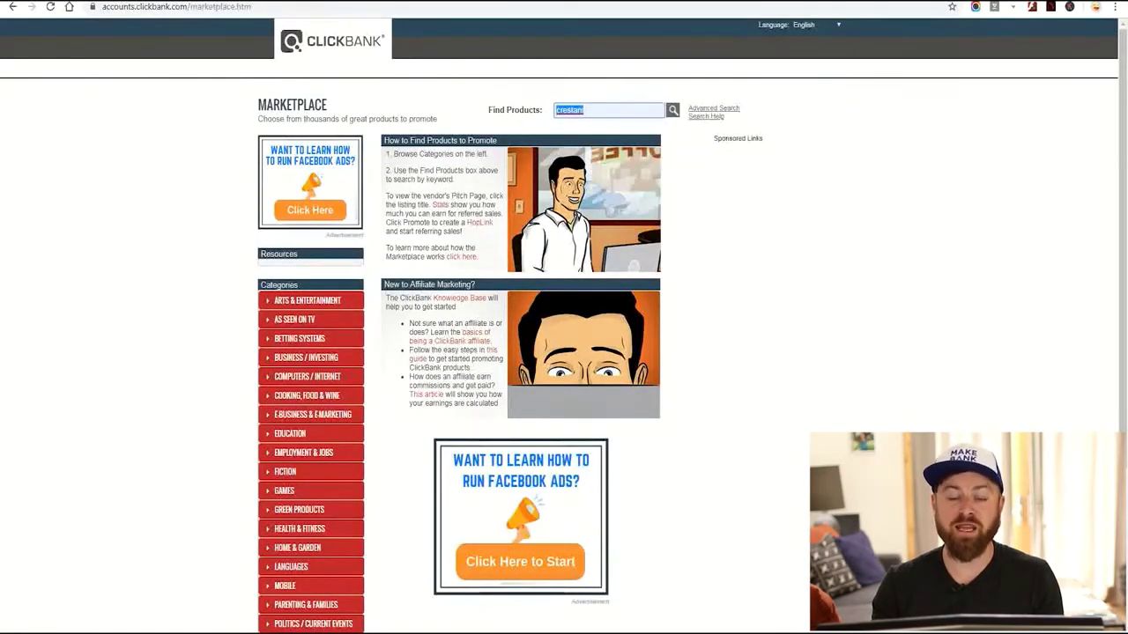
key(ctrl+plus)
key(ctrl+plus)
key(ctrl+plus)
key(ctrl+plus)
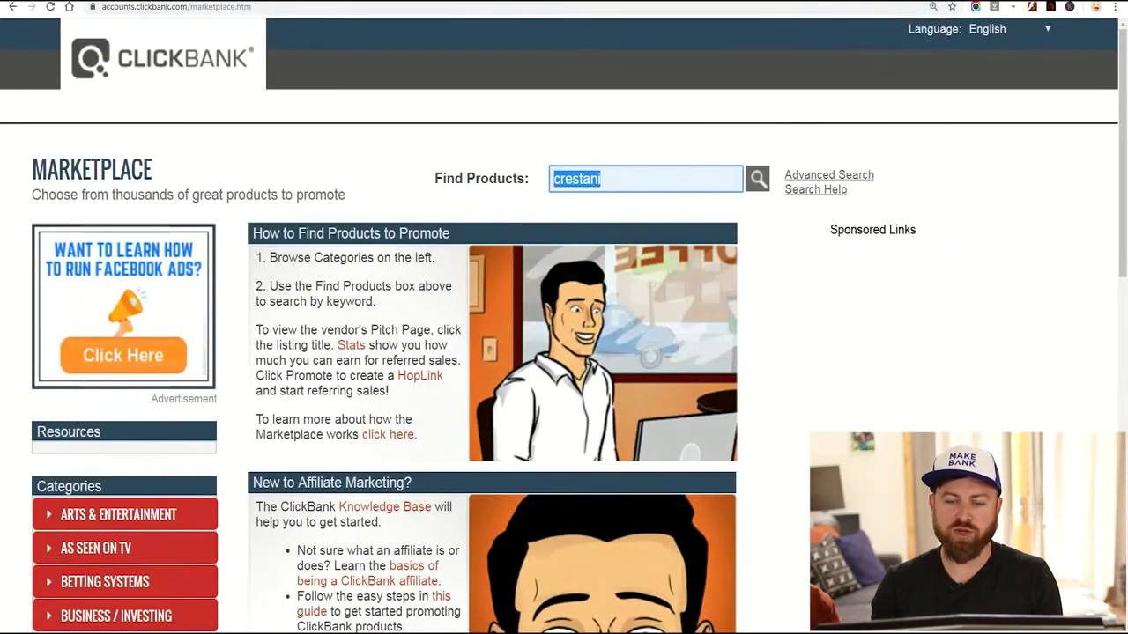
click(756, 178)
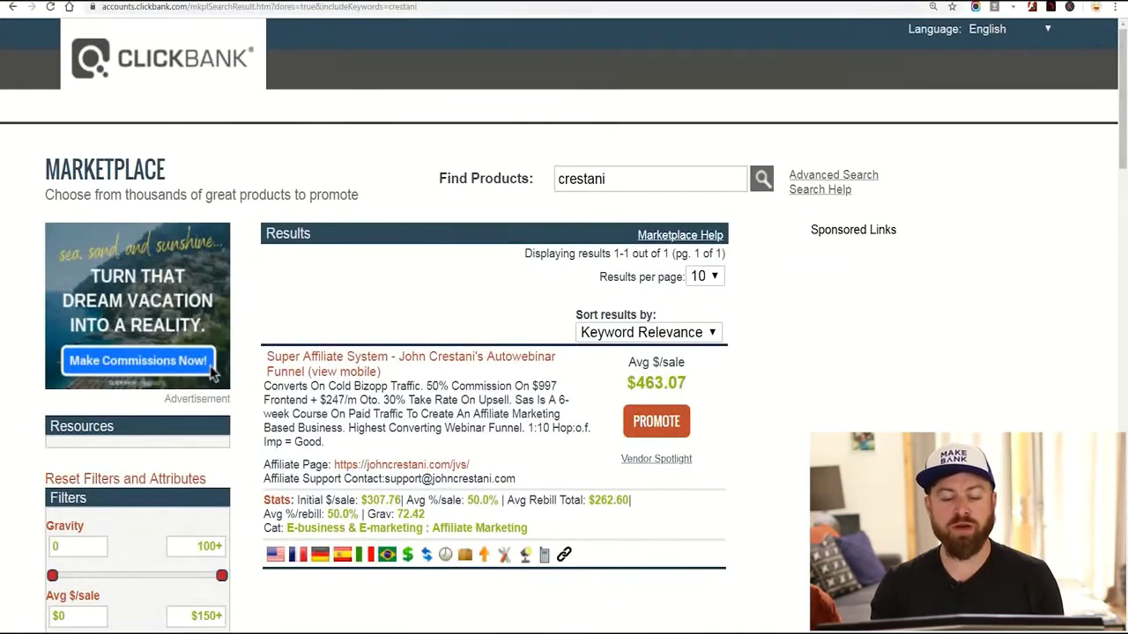
Step: Open the affiliate page of the Super Affiliate System offer and review its sales stats and testimonials
key(ctrl+plus)
key(ctrl+plus)
scroll(259, 523, down, 3)
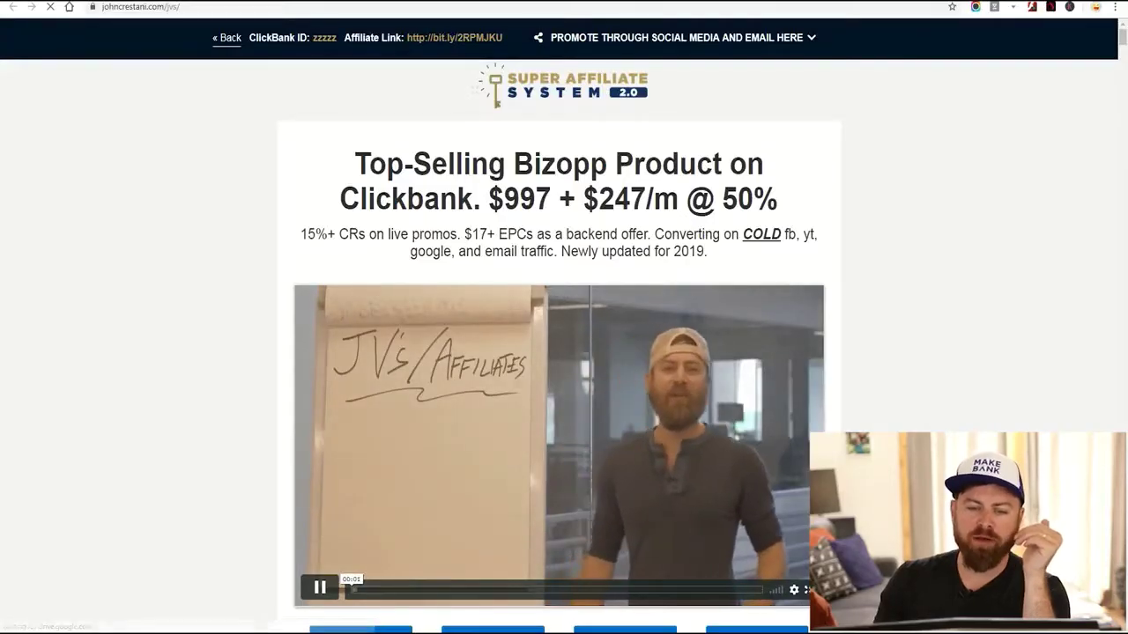
scroll(559, 352, down, 2)
scroll(558, 352, up, 2)
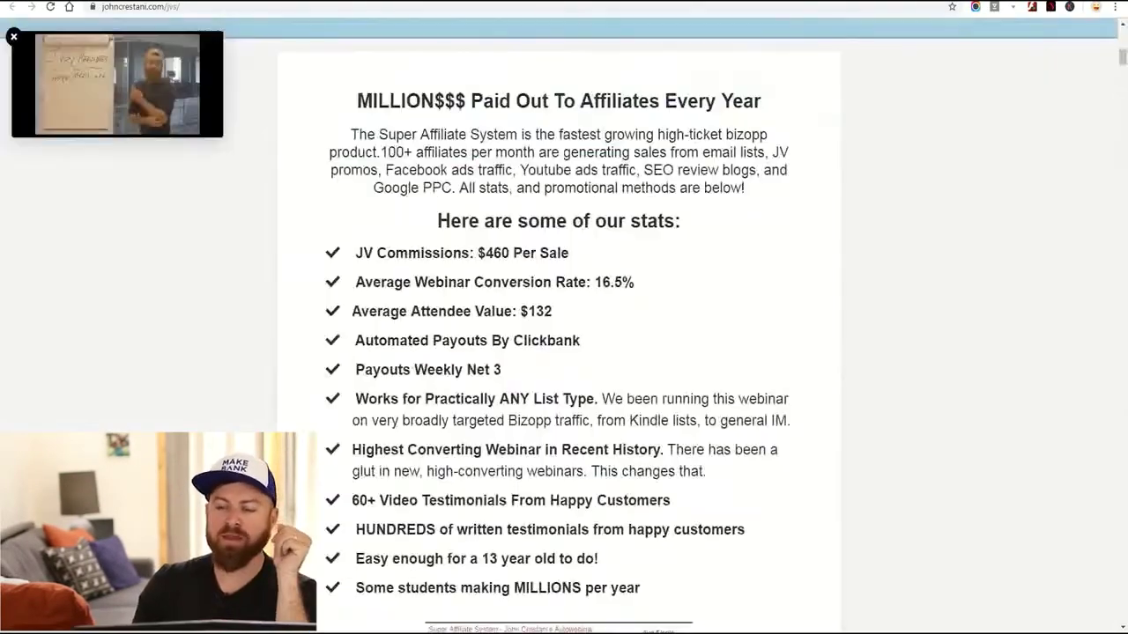
scroll(563, 353, down, 10)
scroll(563, 352, down, 5)
scroll(564, 353, down, 20)
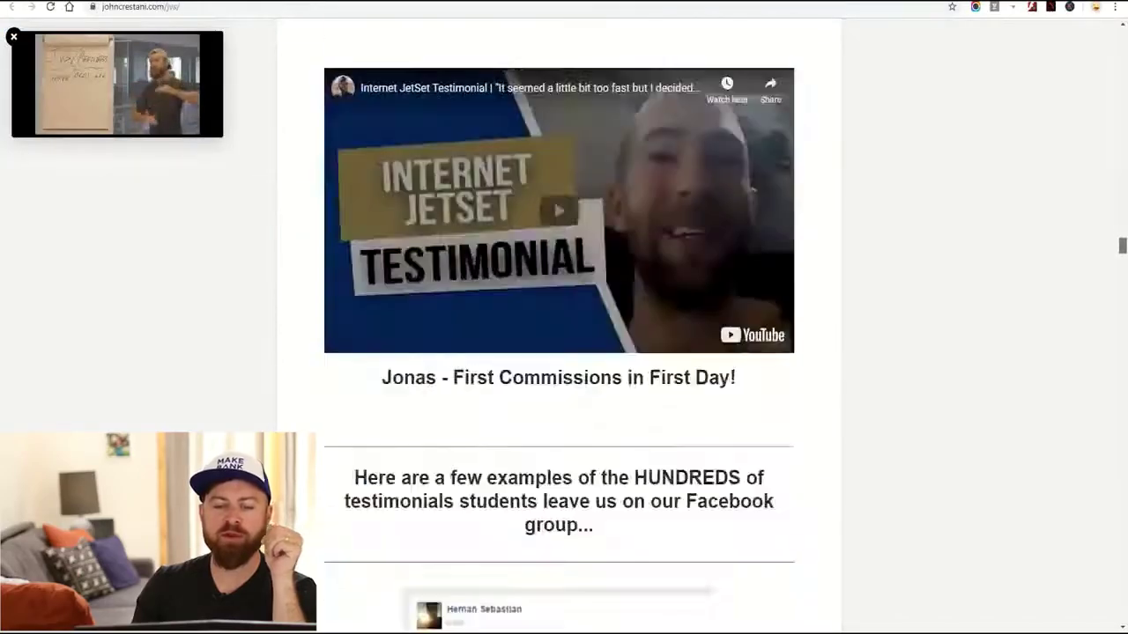
scroll(564, 352, down, 20)
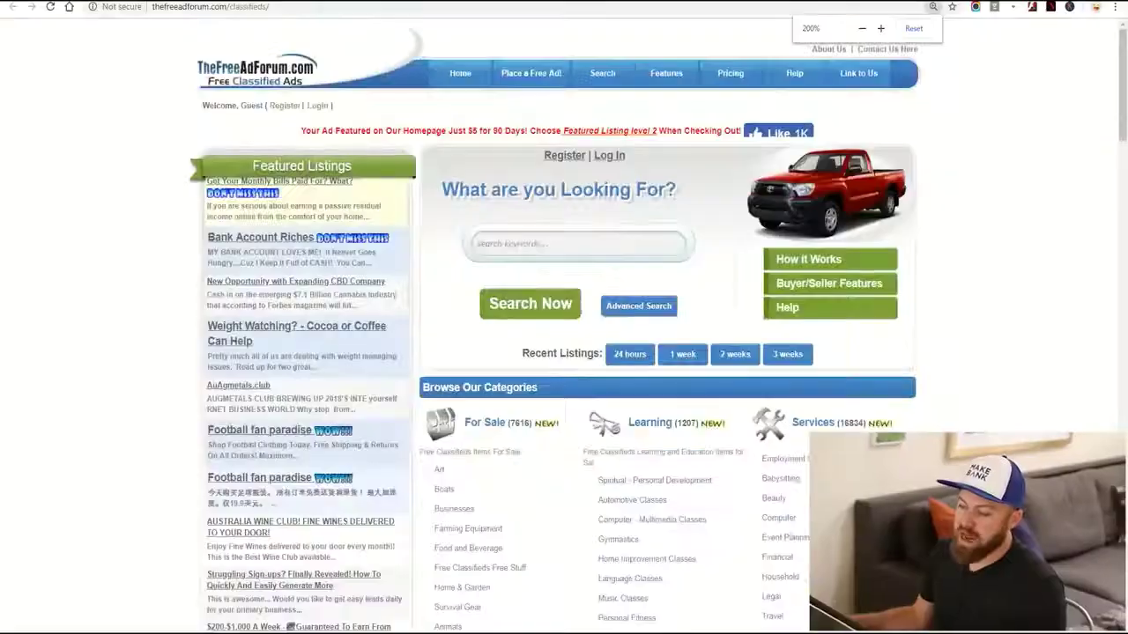
Step: Examine the TheFreeAdForum.com classifieds home page, including its header and navigation options
key(ctrl+plus)
key(ctrl+plus)
key(ctrl+plus)
key(ctrl+plus)
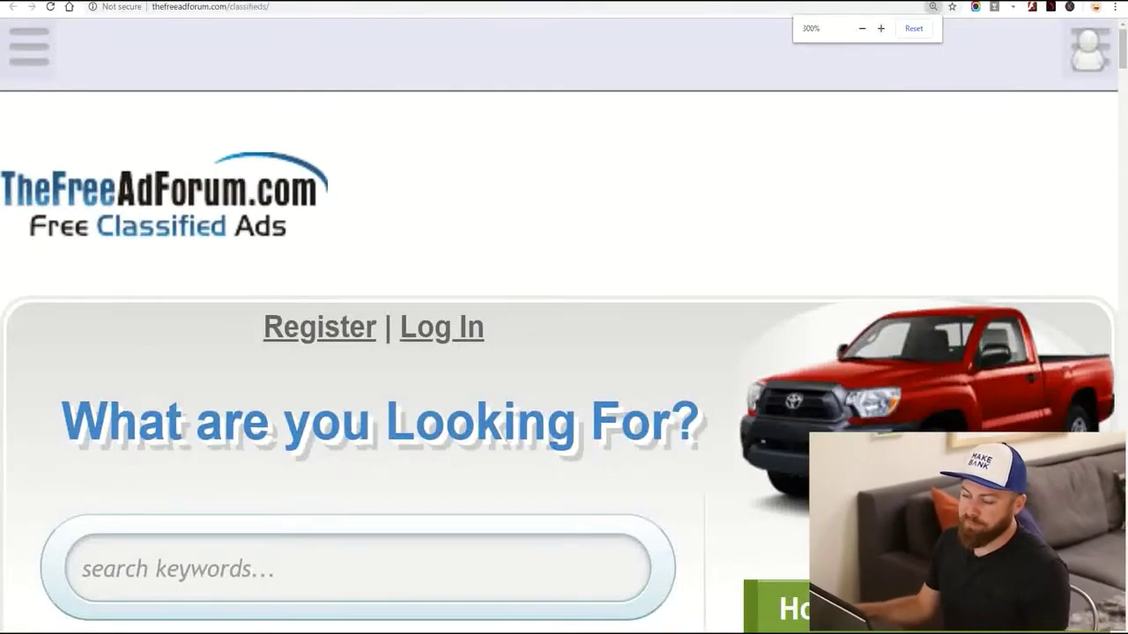
mouse_move(380, 157)
mouse_down()
mouse_move(2, 95)
mouse_move(295, 282)
mouse_move(3, 37)
mouse_up()
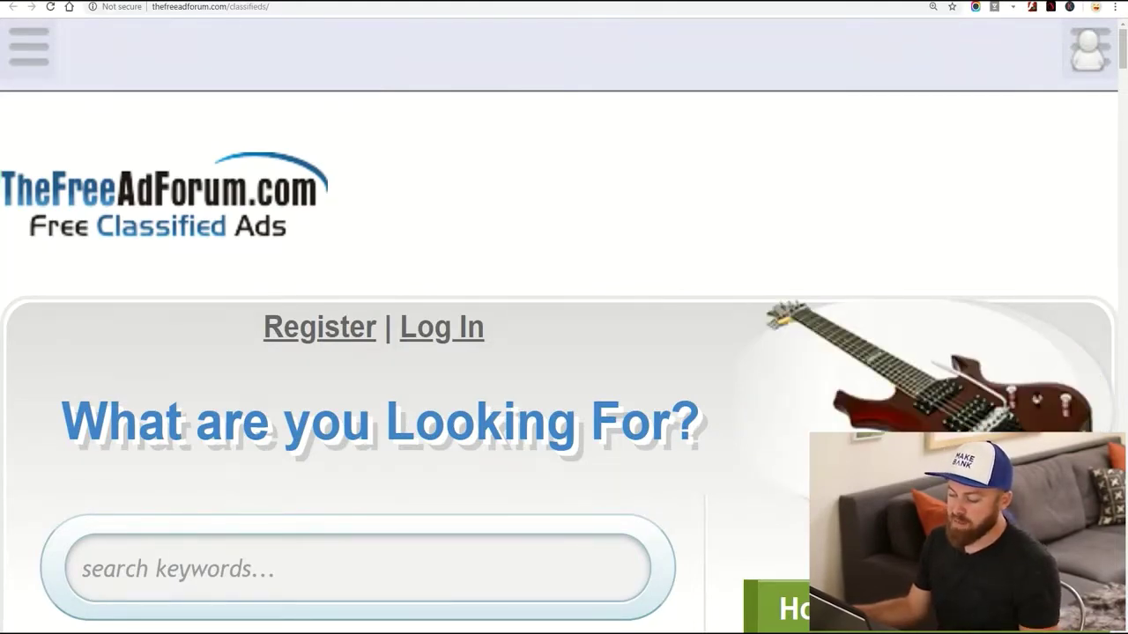
key(ctrl+minus)
key(ctrl+minus)
key(ctrl+minus)
key(ctrl+minus)
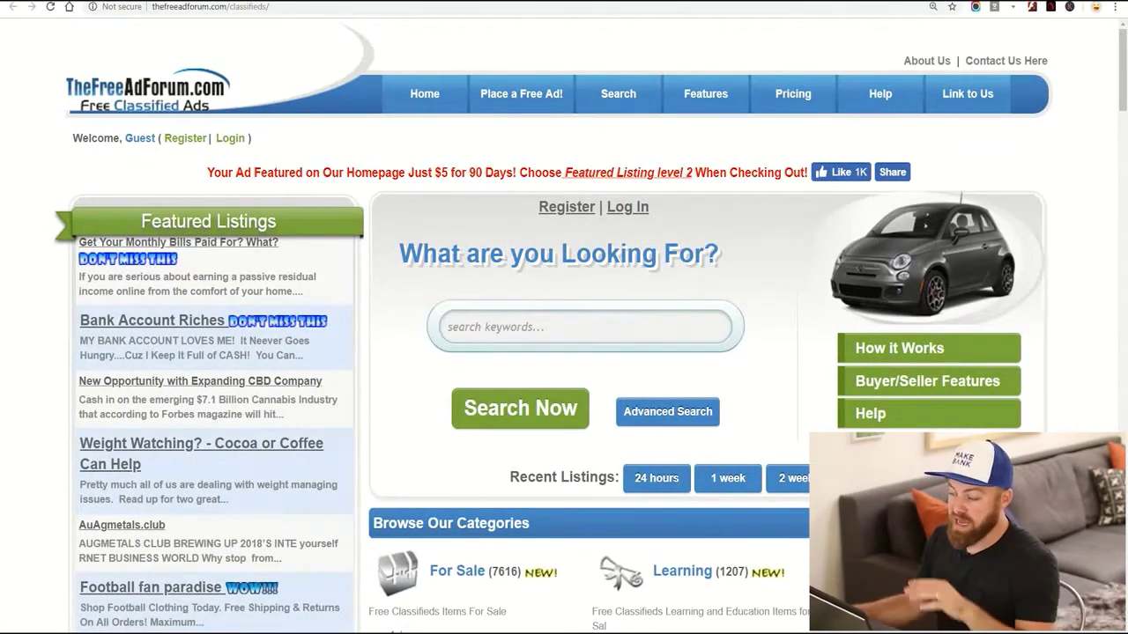
key(ctrl+plus)
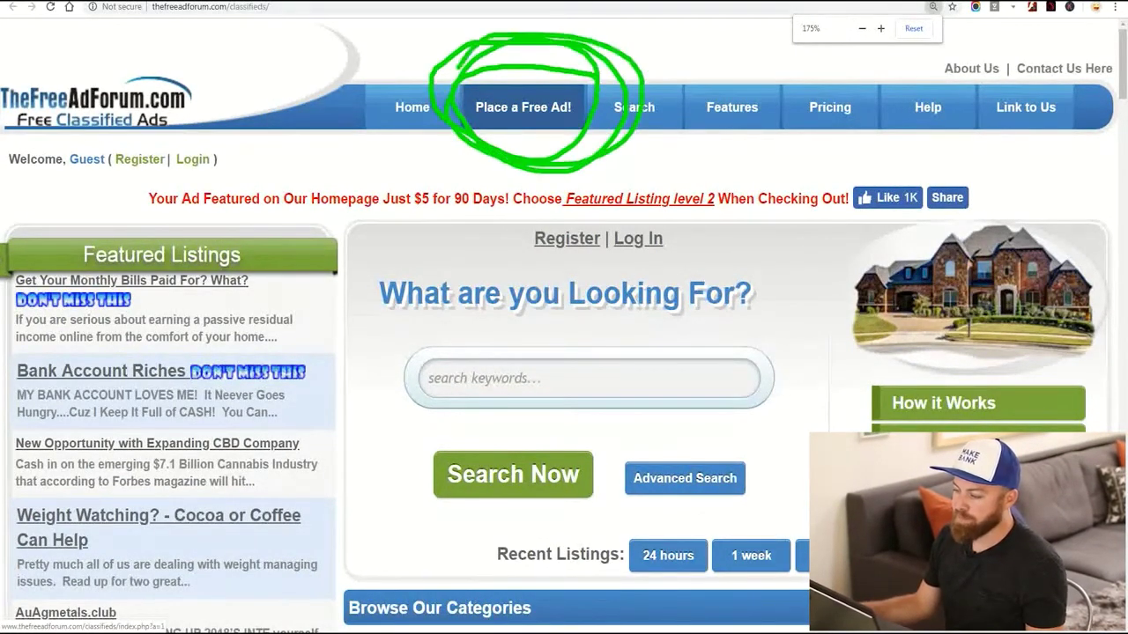
Step: Start placing a free ad on TheFreeAdForum.com and look over the login and registration options
click(524, 106)
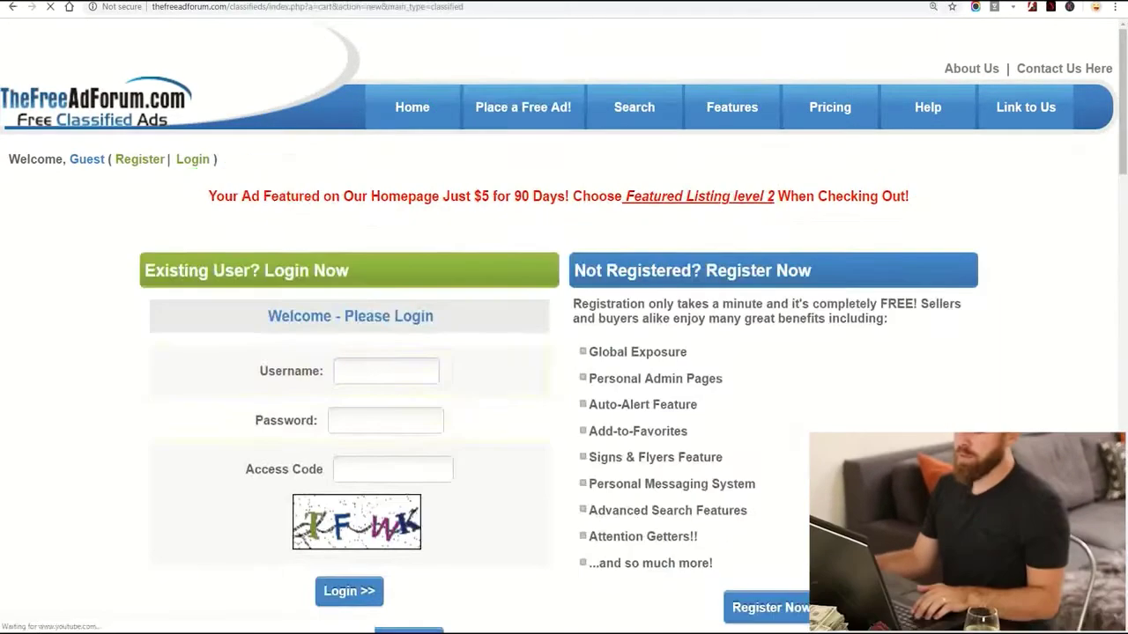
scroll(564, 317, down, 5)
scroll(564, 317, up, 3)
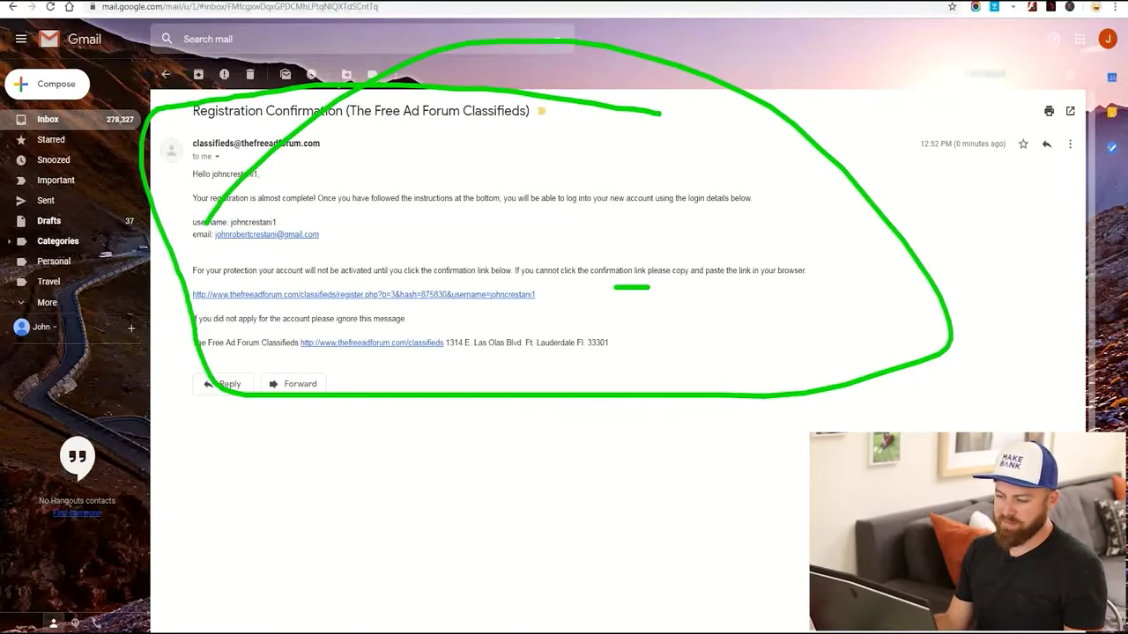
Step: Activate the new classifieds account through the link in the registration confirmation e-mail and start placing an ad
click(363, 295)
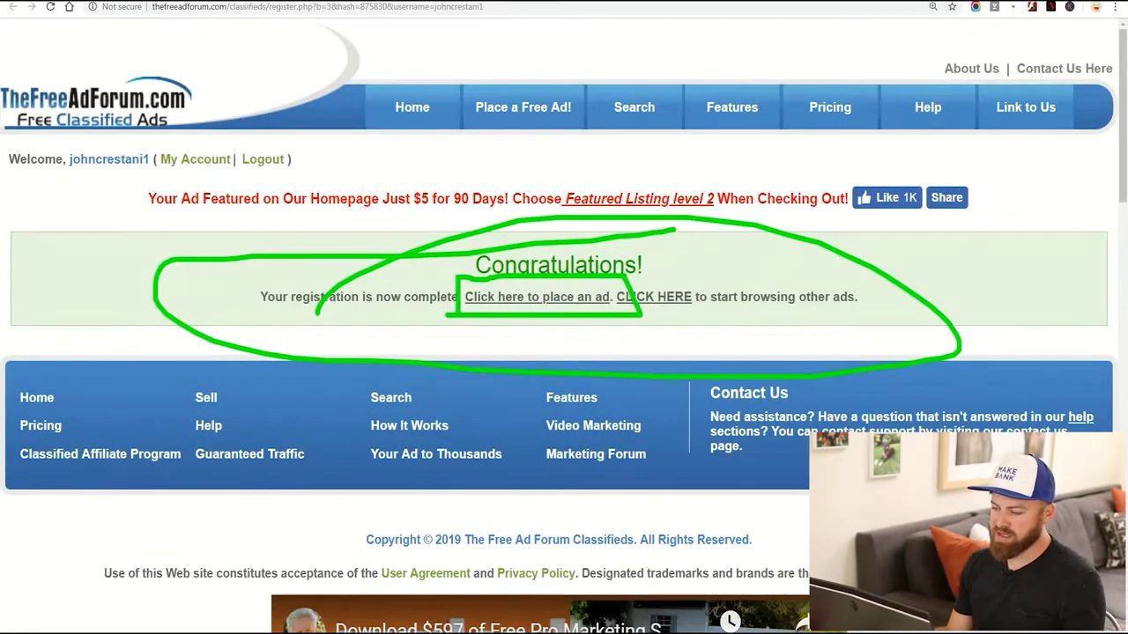
click(537, 297)
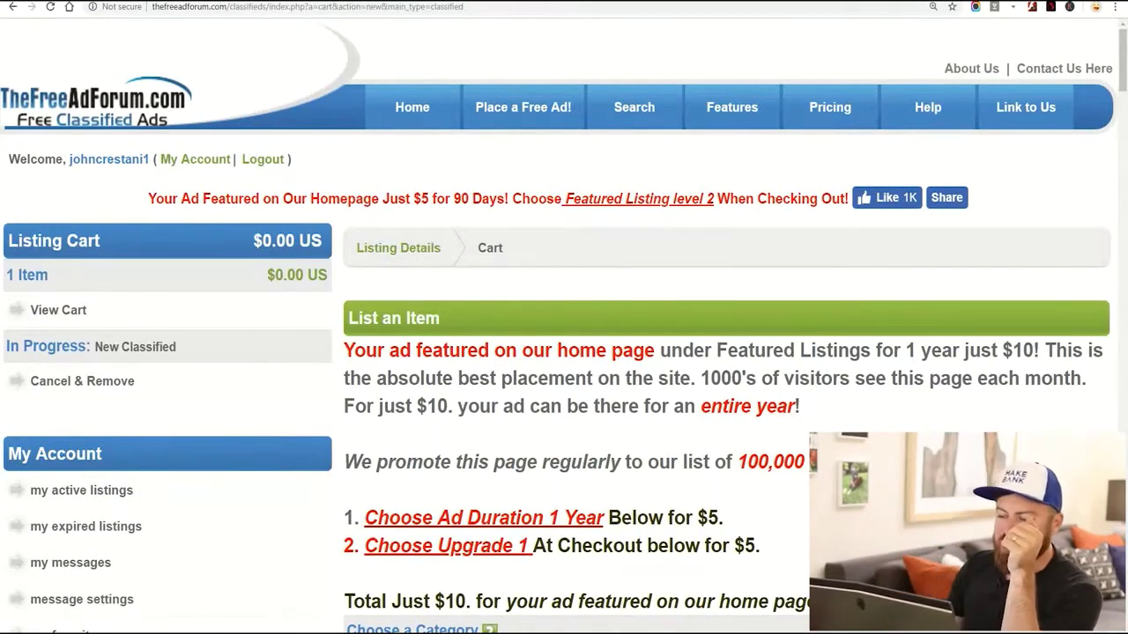
Step: Review the paid home-page featuring offer and the main category choices for the new listing
scroll(564, 326, down, 2)
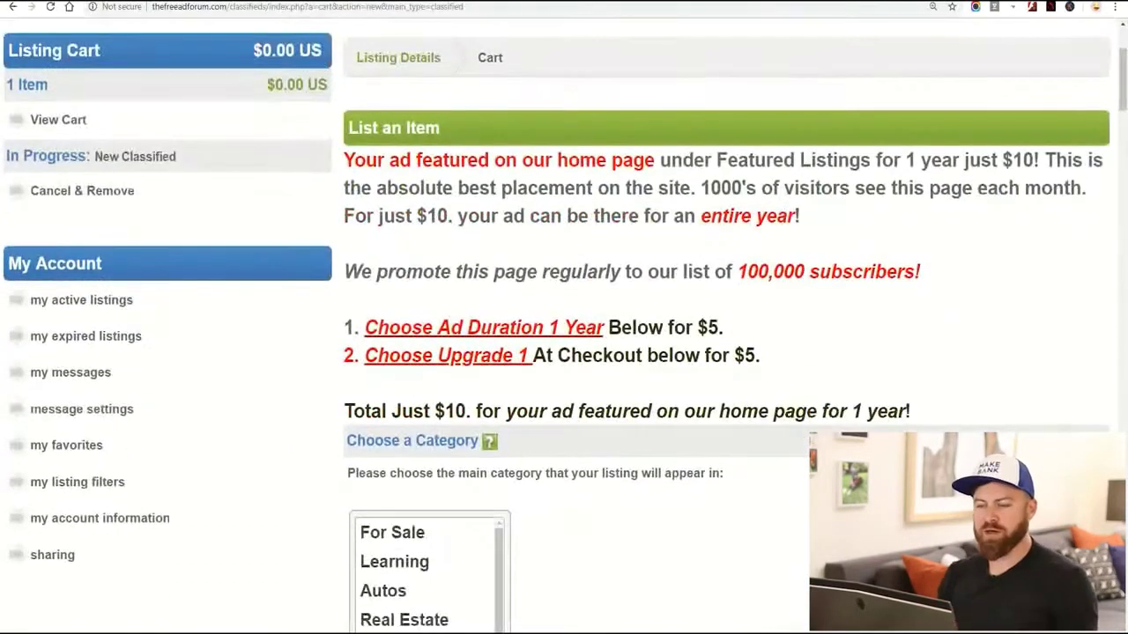
drag(344, 160, 800, 217)
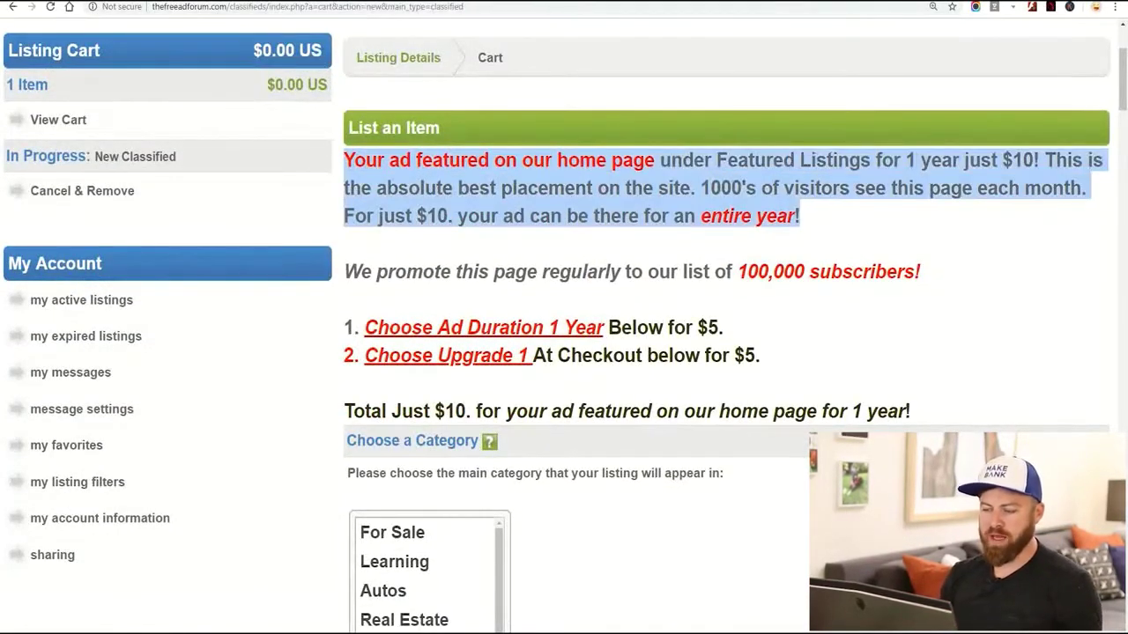
click(819, 220)
drag(345, 412, 821, 411)
click(828, 411)
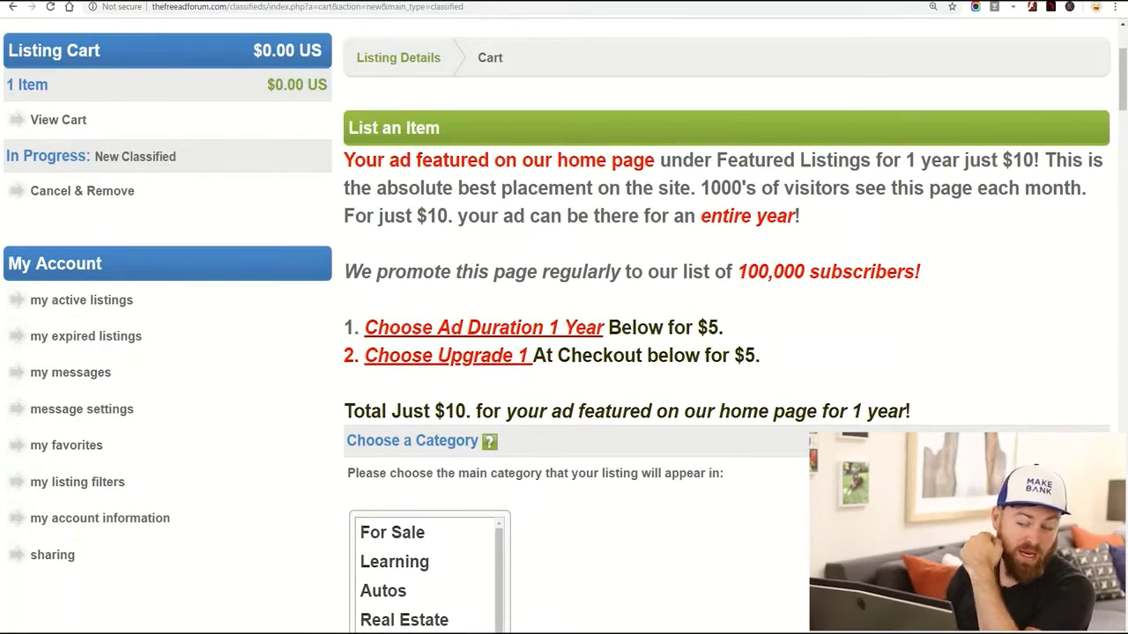
scroll(564, 326, down, 2)
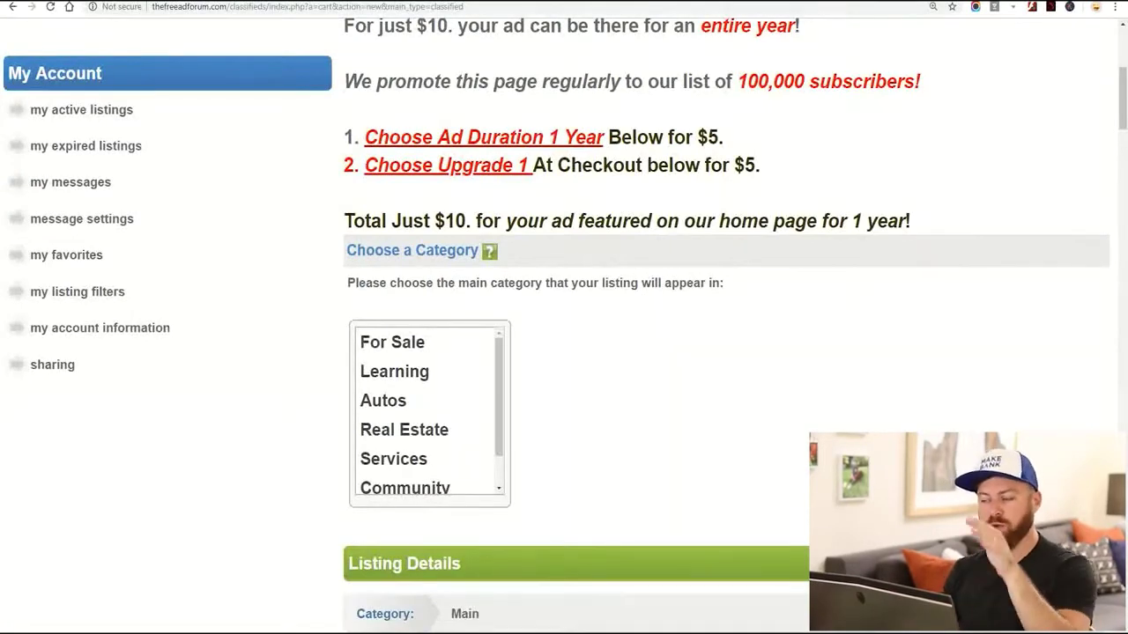
scroll(564, 326, up, 2)
scroll(563, 326, down, 3)
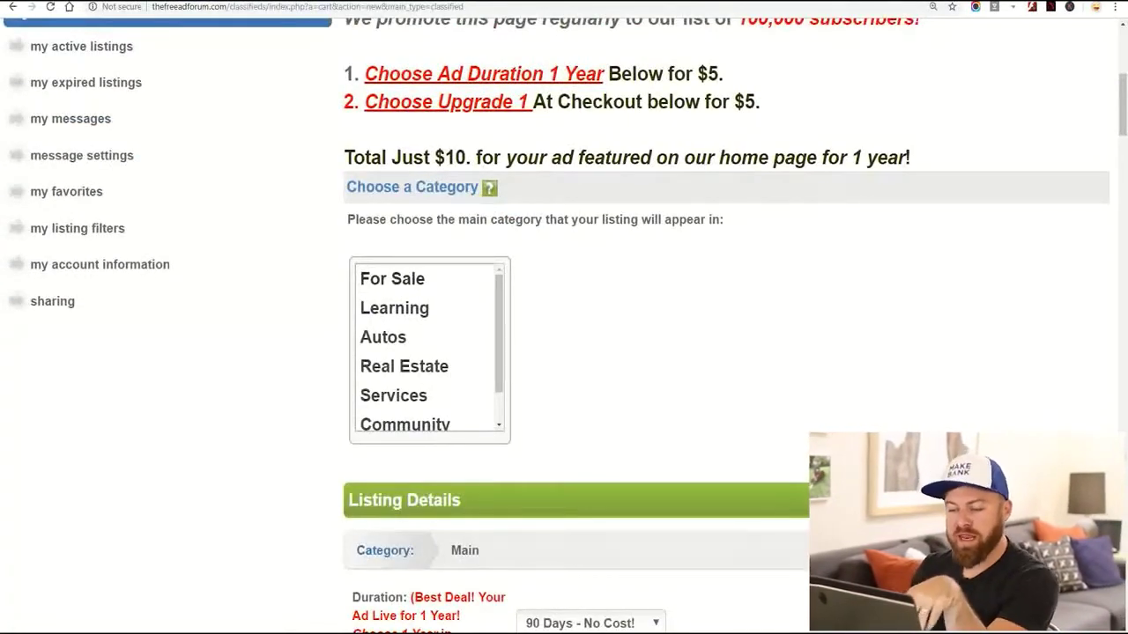
scroll(564, 326, down, 1)
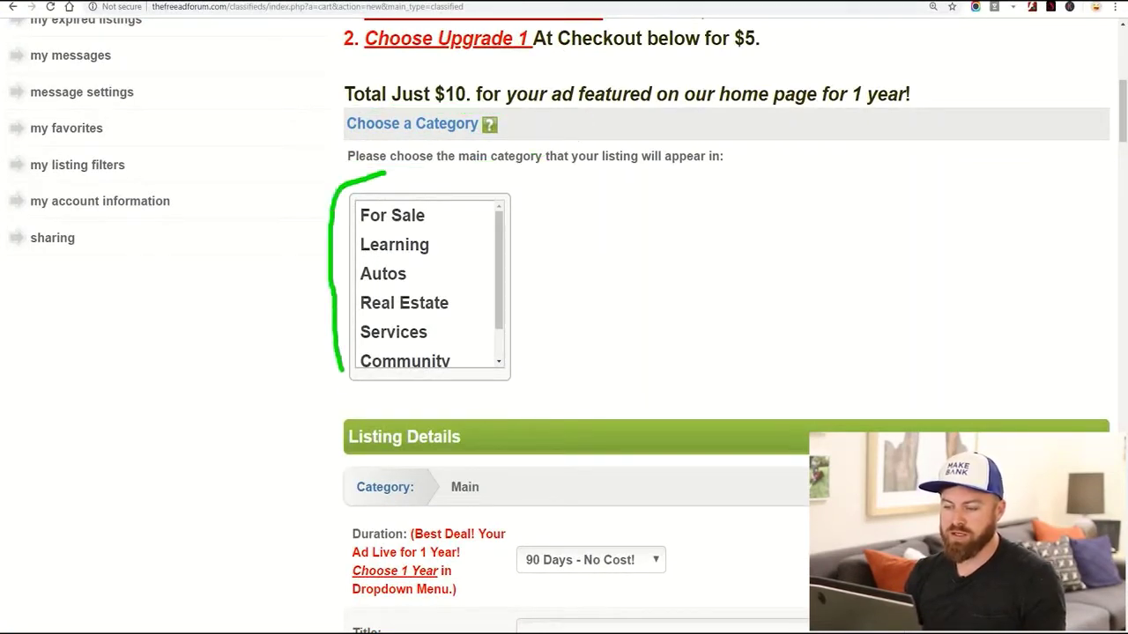
Step: Look through the listing's main category choices and the Super Affiliate System affiliate page
drag(498, 270, 498, 279)
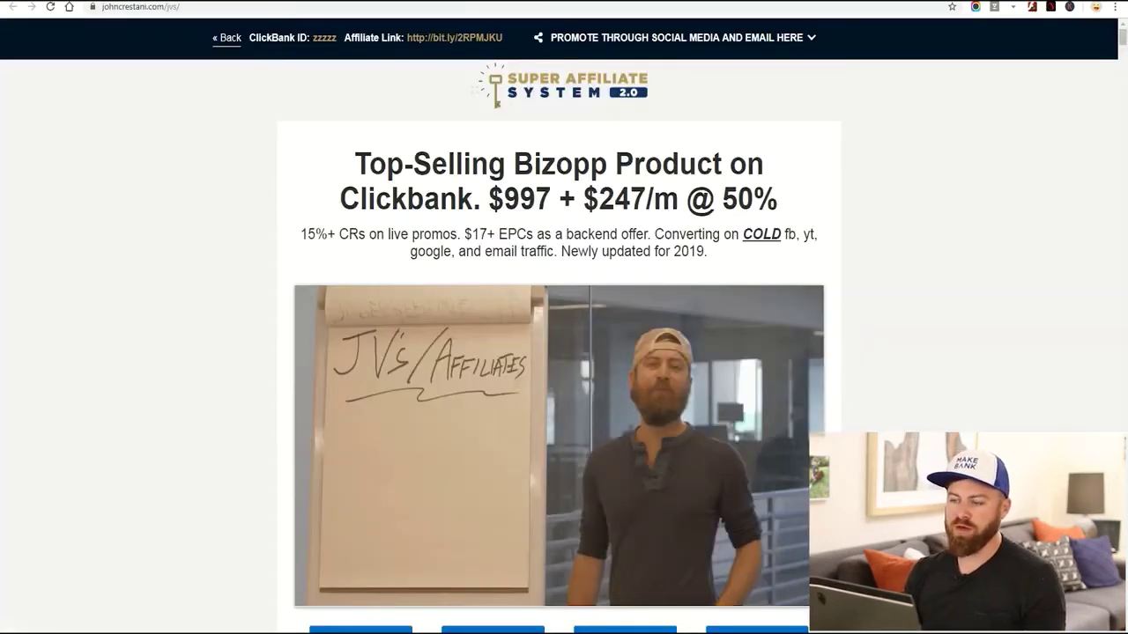
scroll(559, 352, down, 3)
scroll(559, 353, up, 3)
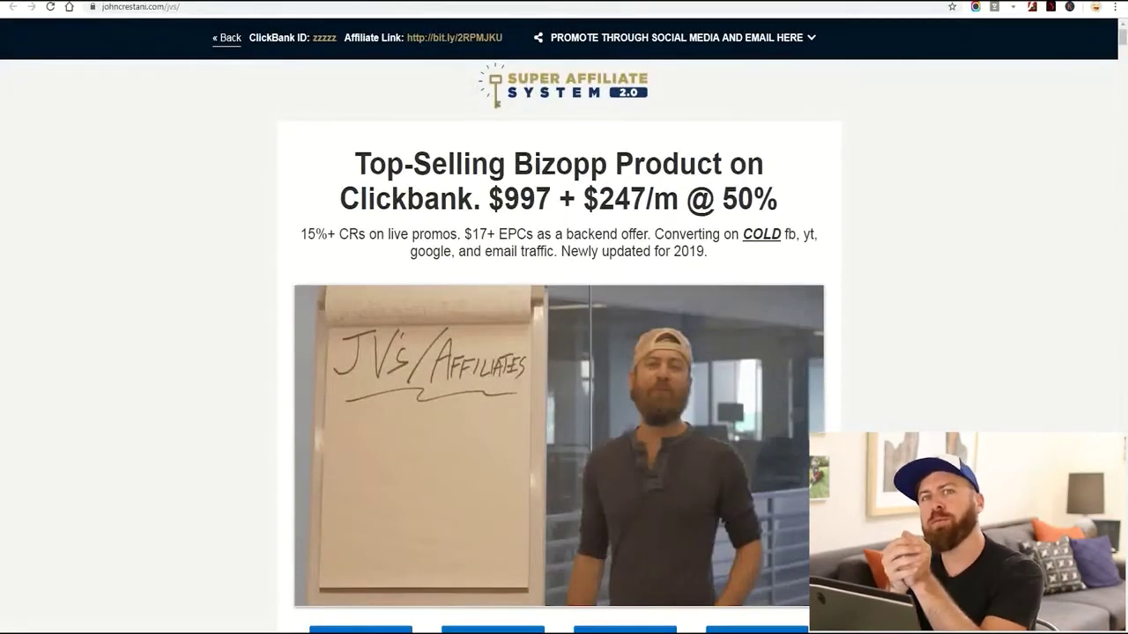
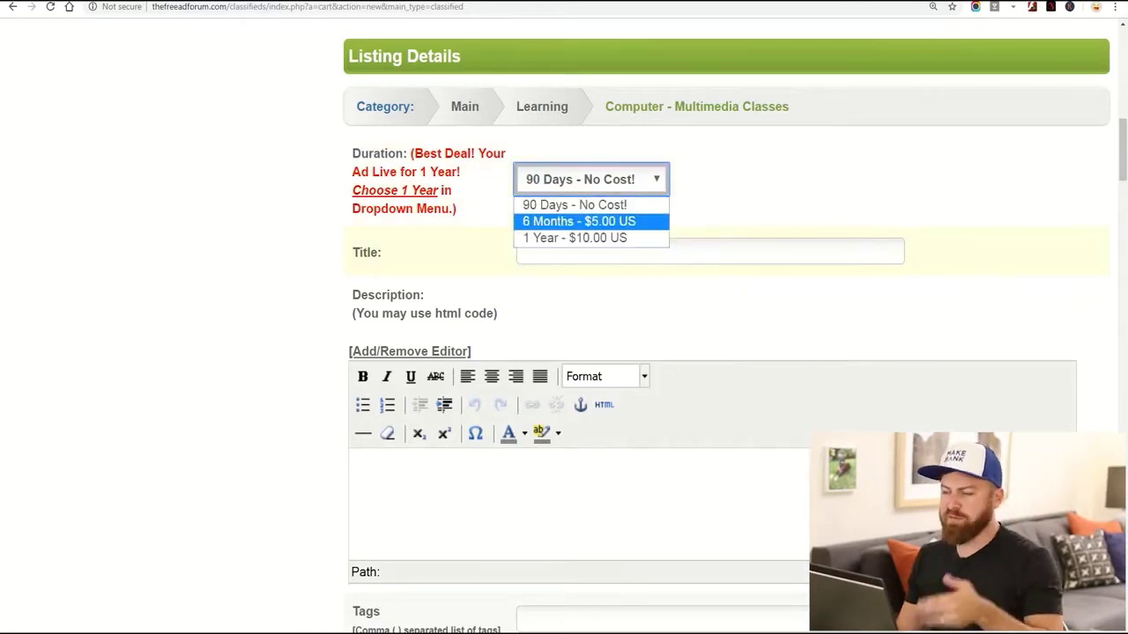
Step: Keep the listing duration at 90 Days - No Cost!, then switch to Notepad and review the candidate ad titles
click(724, 199)
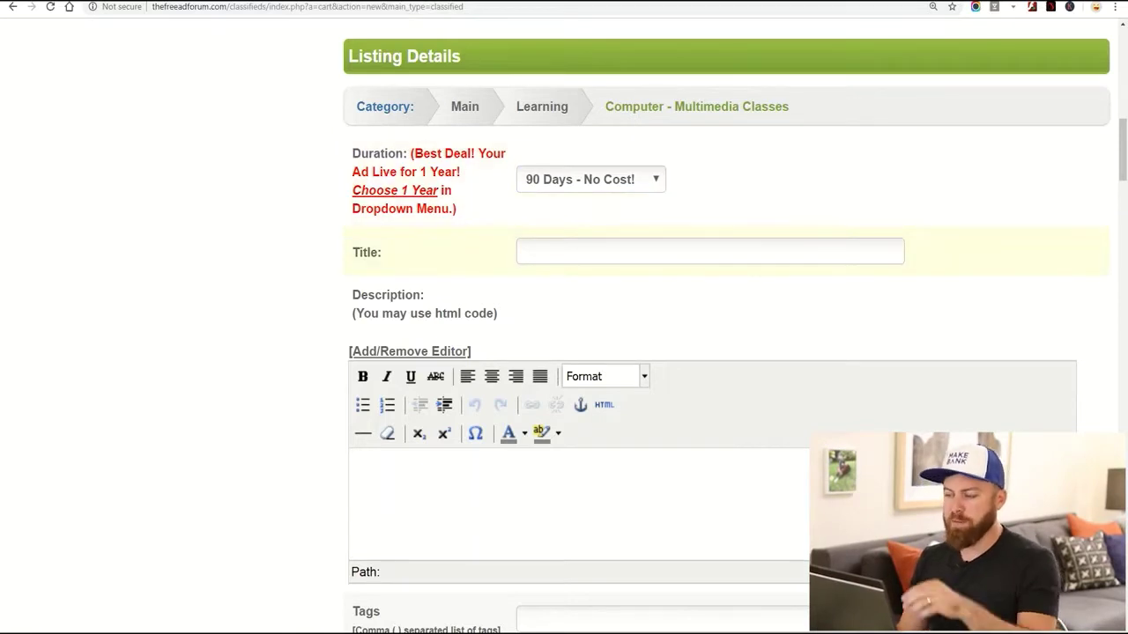
click(710, 252)
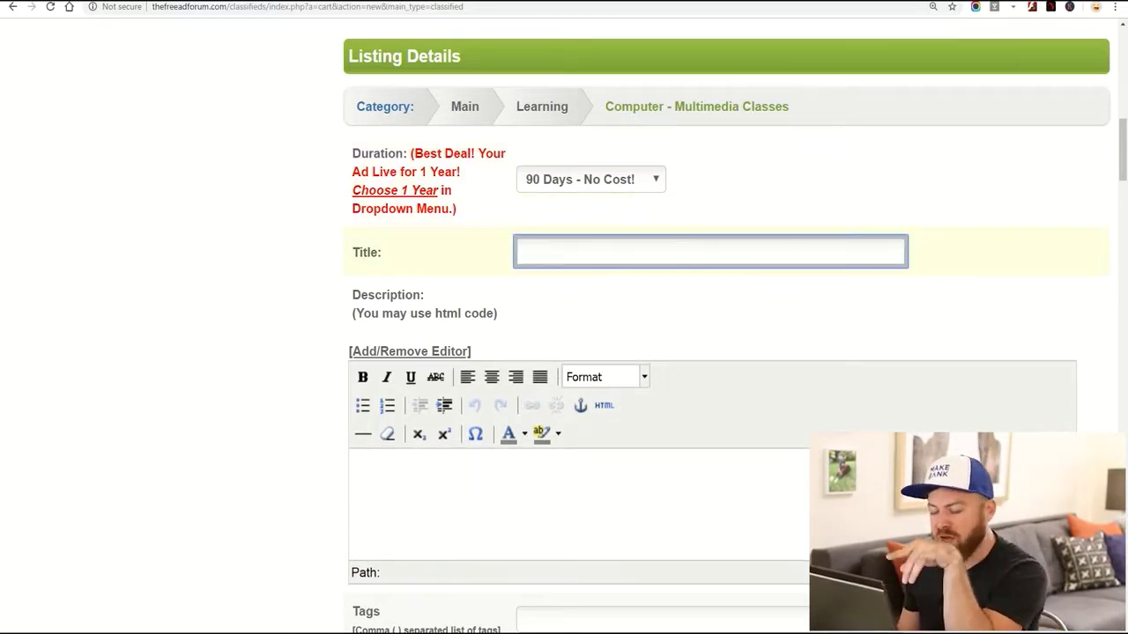
key(alt+Tab)
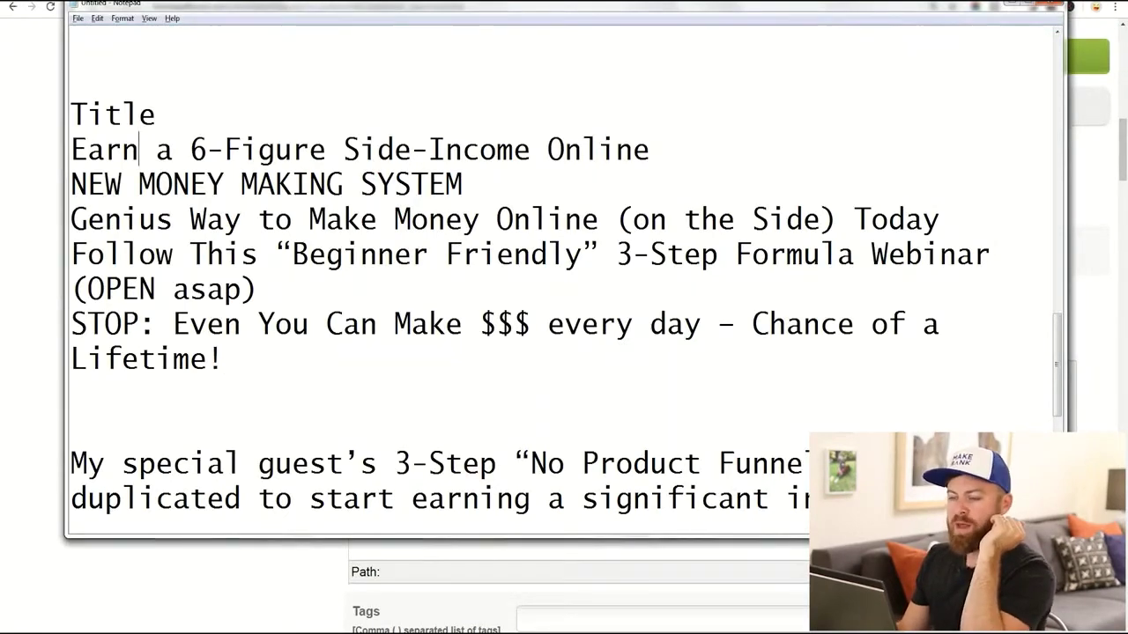
drag(88, 150, 465, 185)
click(599, 149)
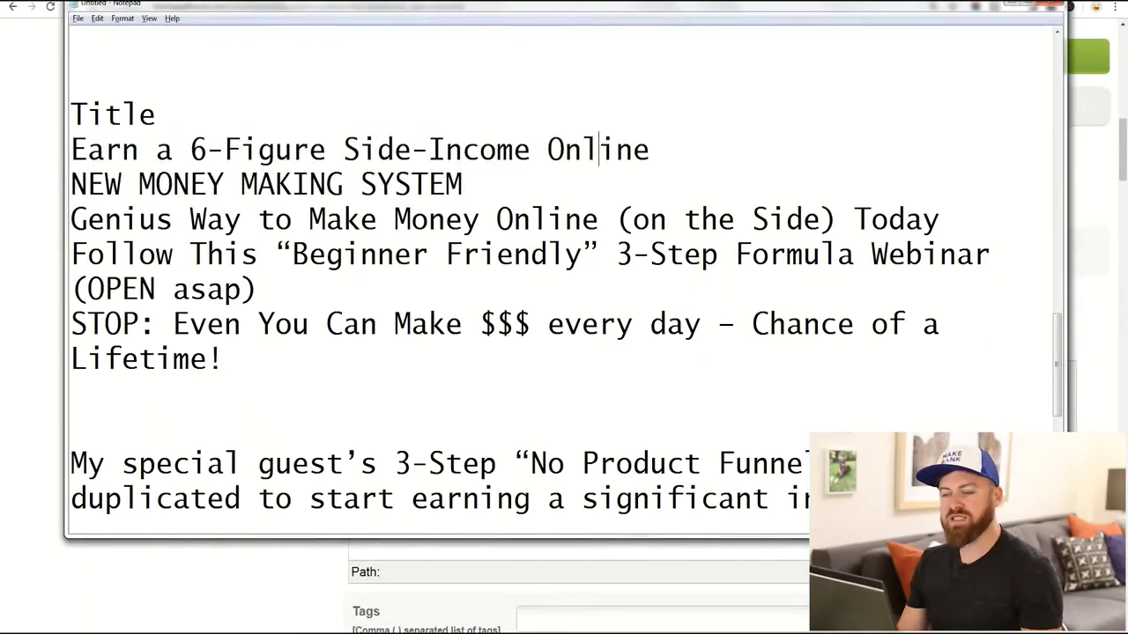
drag(70, 149, 650, 150)
click(463, 184)
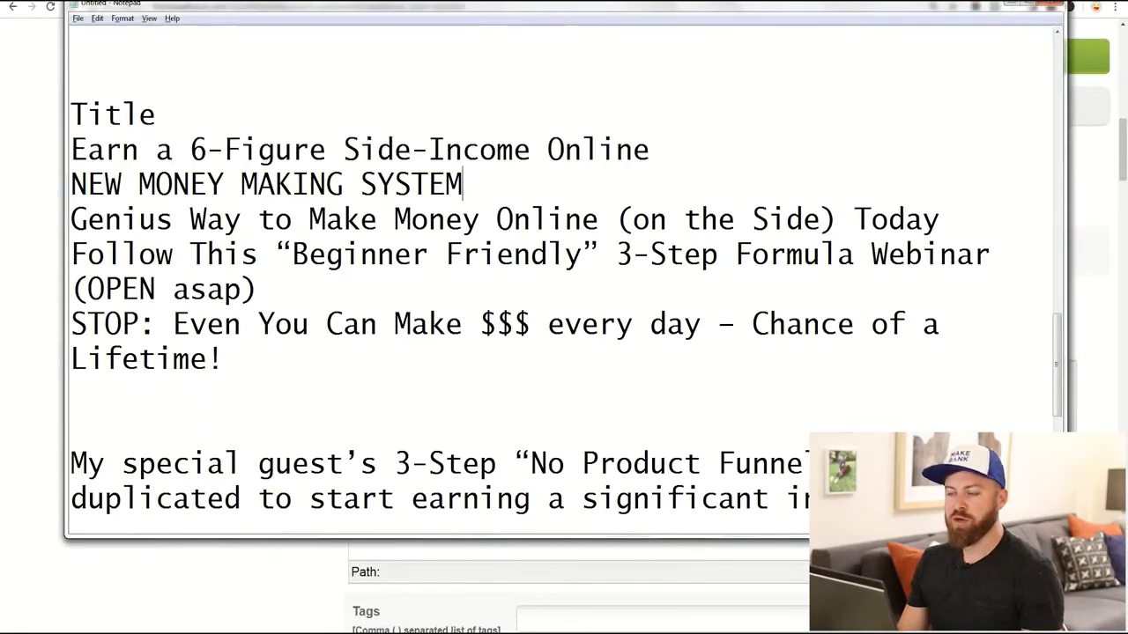
drag(464, 185, 940, 219)
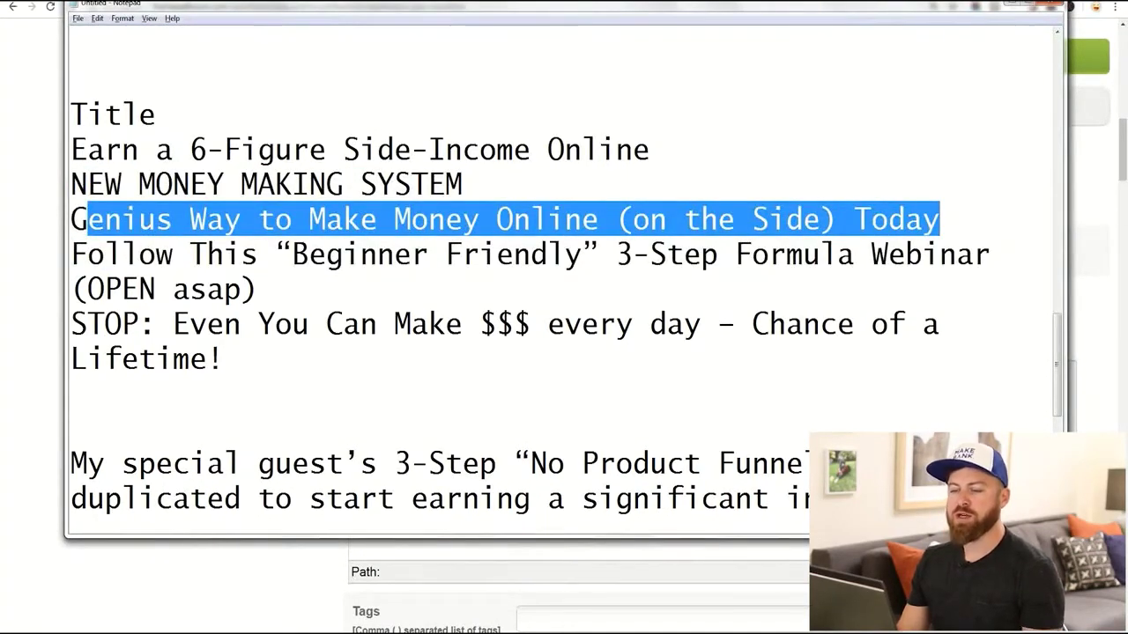
drag(70, 255, 257, 289)
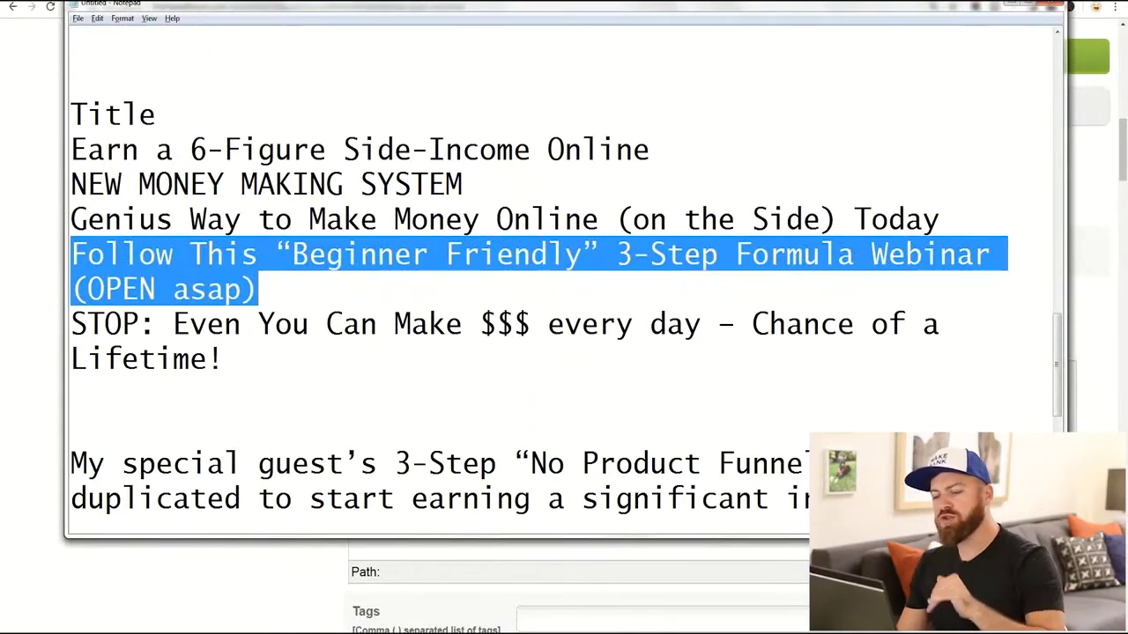
click(225, 359)
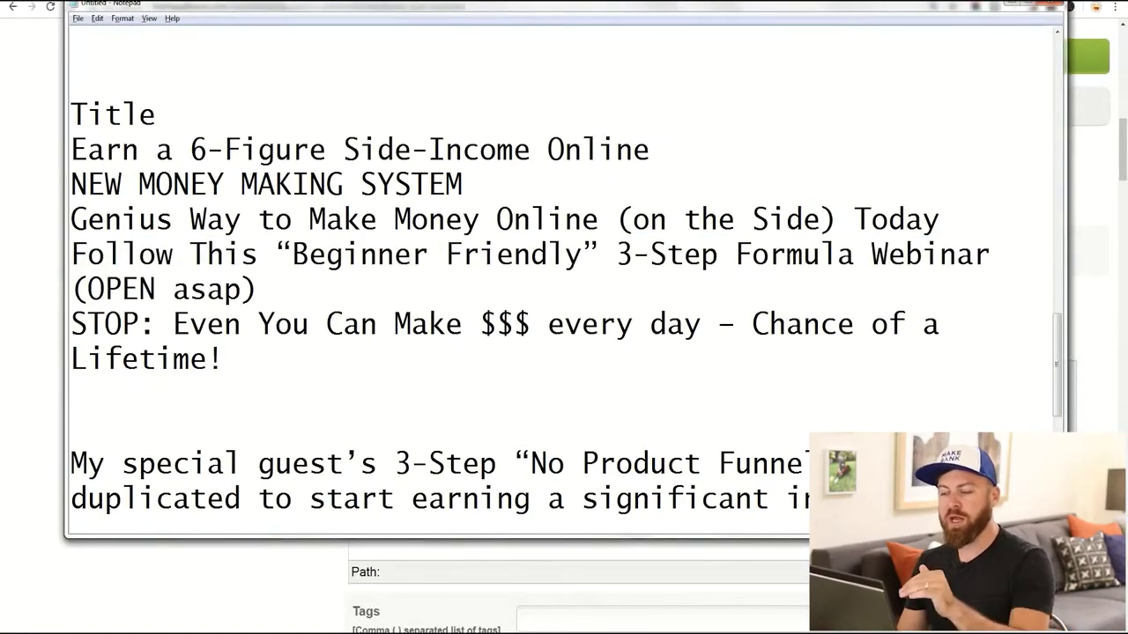
Step: Copy "Earn a 6-Figure Side-Income Online" from Notepad into the listing's Title and append "(FREE Training!!!)"
drag(651, 149, 71, 150)
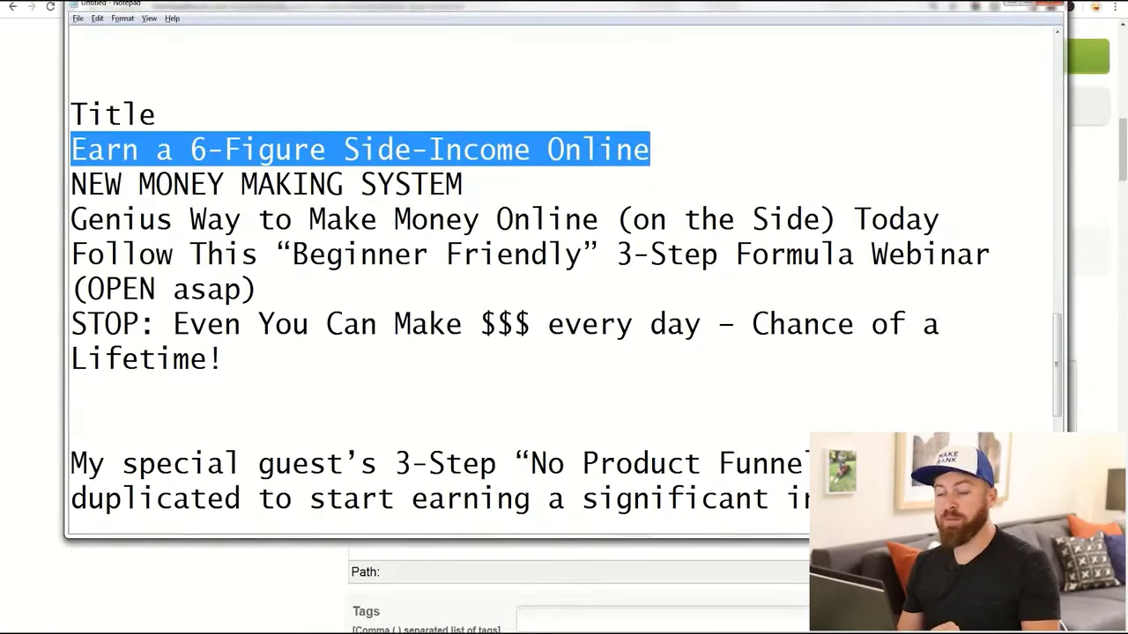
right_click(233, 151)
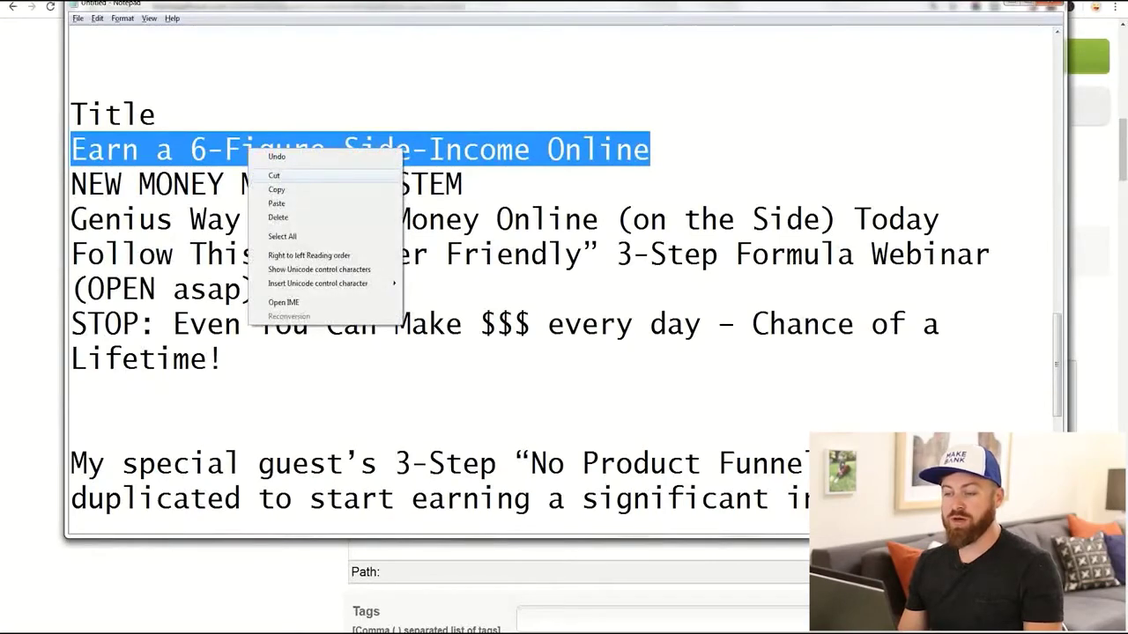
click(264, 184)
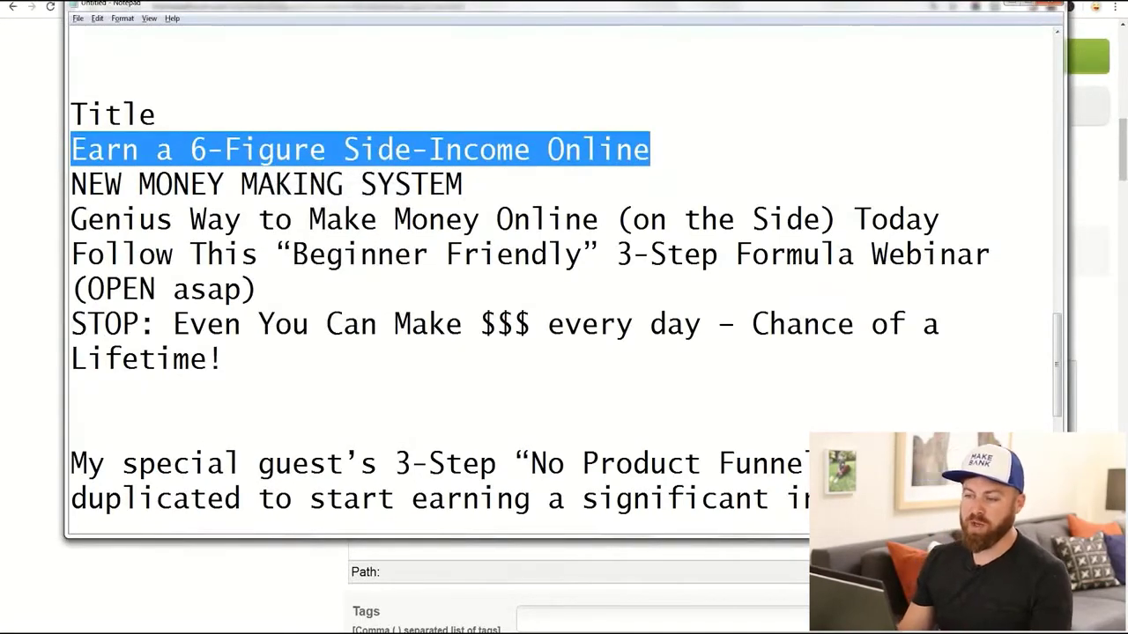
key(alt+Tab)
key(ctrl+v)
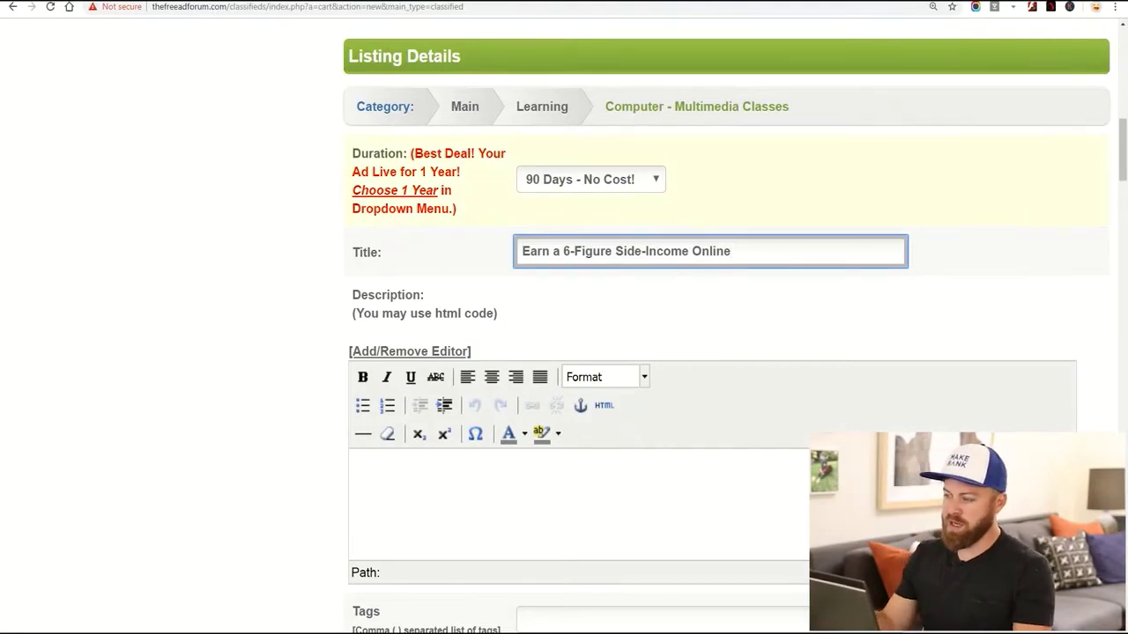
text((Free Traininh)
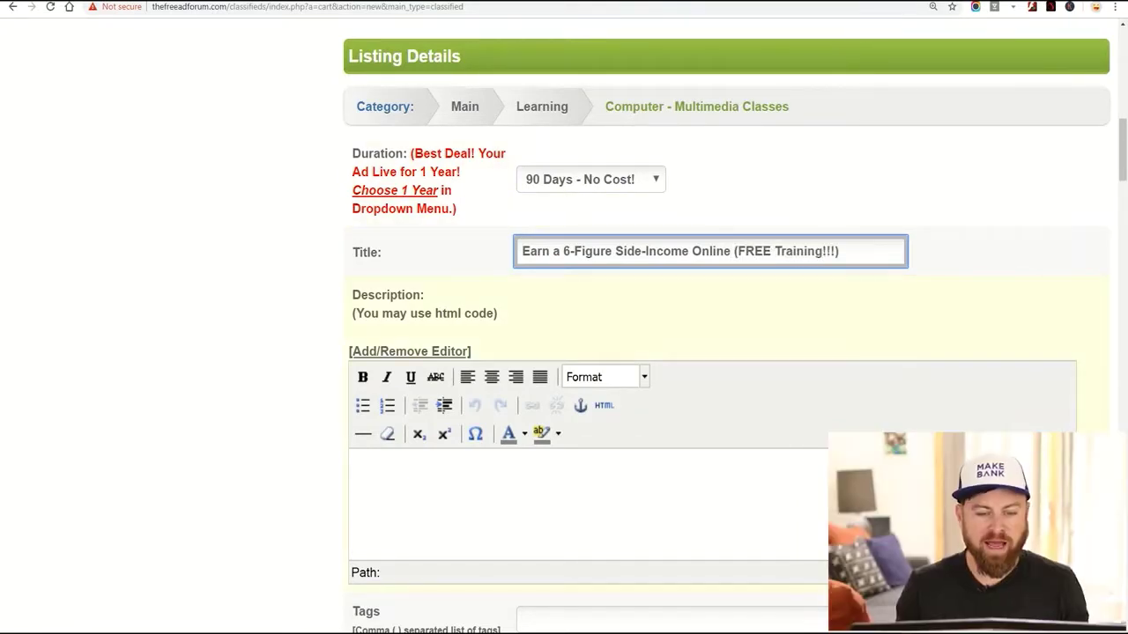
Step: Copy the ad paragraph about the 3-Step "No Product Funnel" from the Notepad notes for the listing's description
scroll(705, 353, down, 2)
click(357, 337)
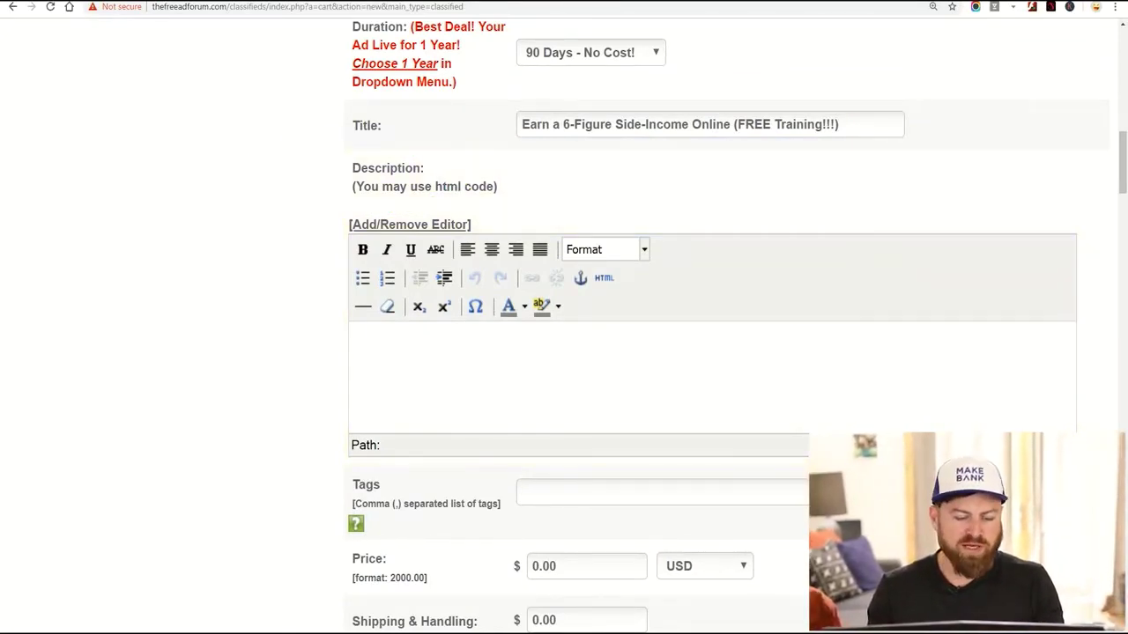
key(alt+Tab)
click(224, 357)
scroll(564, 282, down, 3)
scroll(564, 282, up, 1)
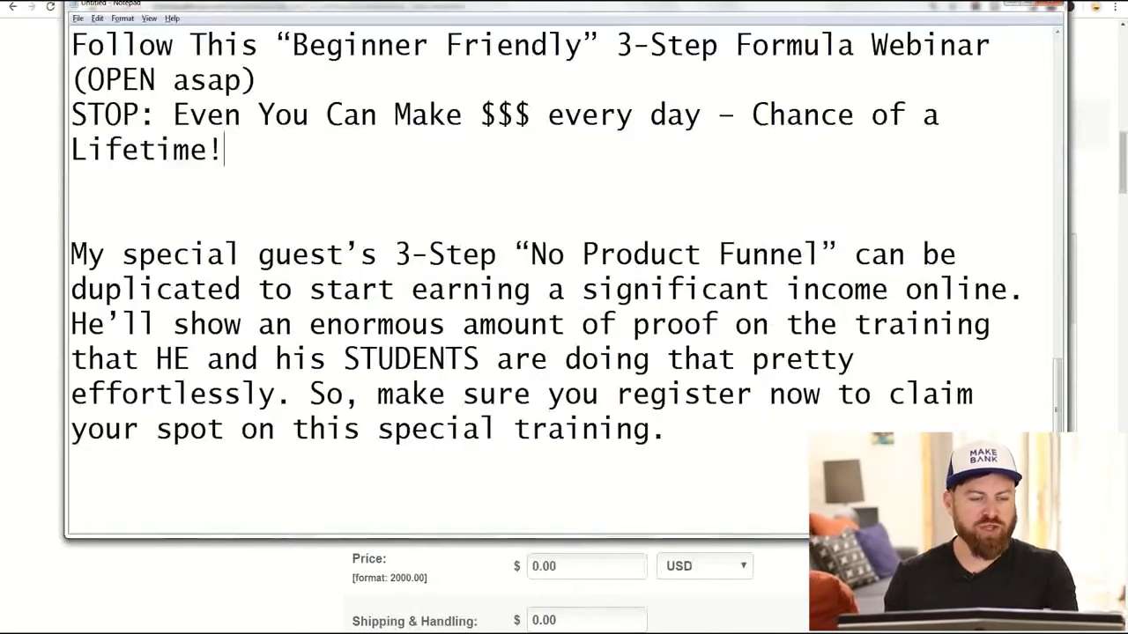
drag(71, 253, 71, 467)
click(528, 321)
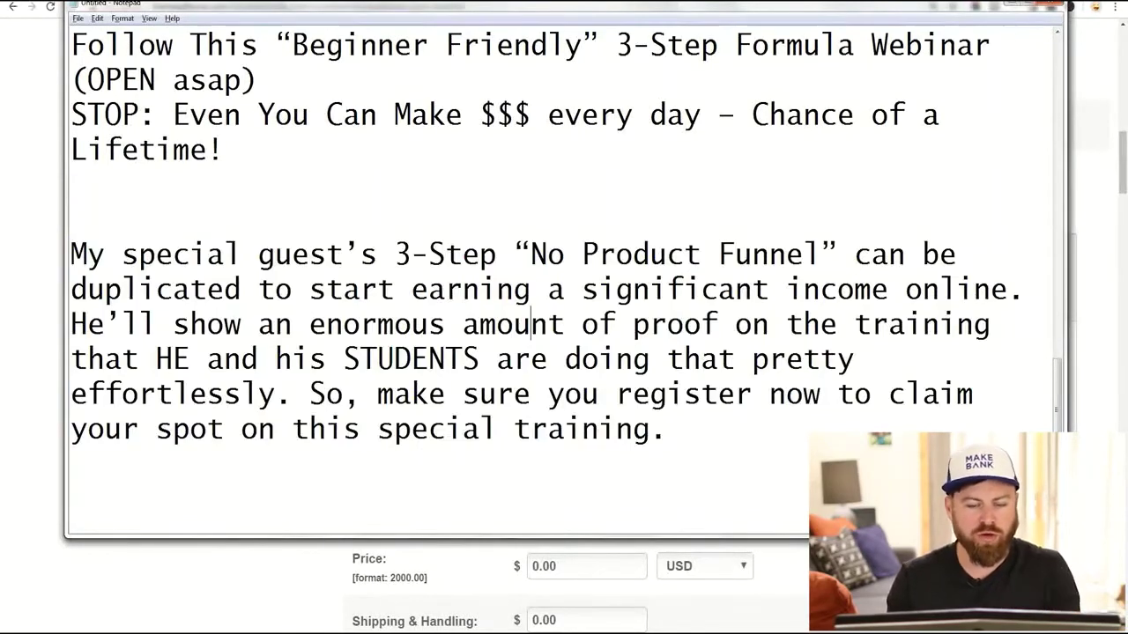
drag(682, 429, 71, 254)
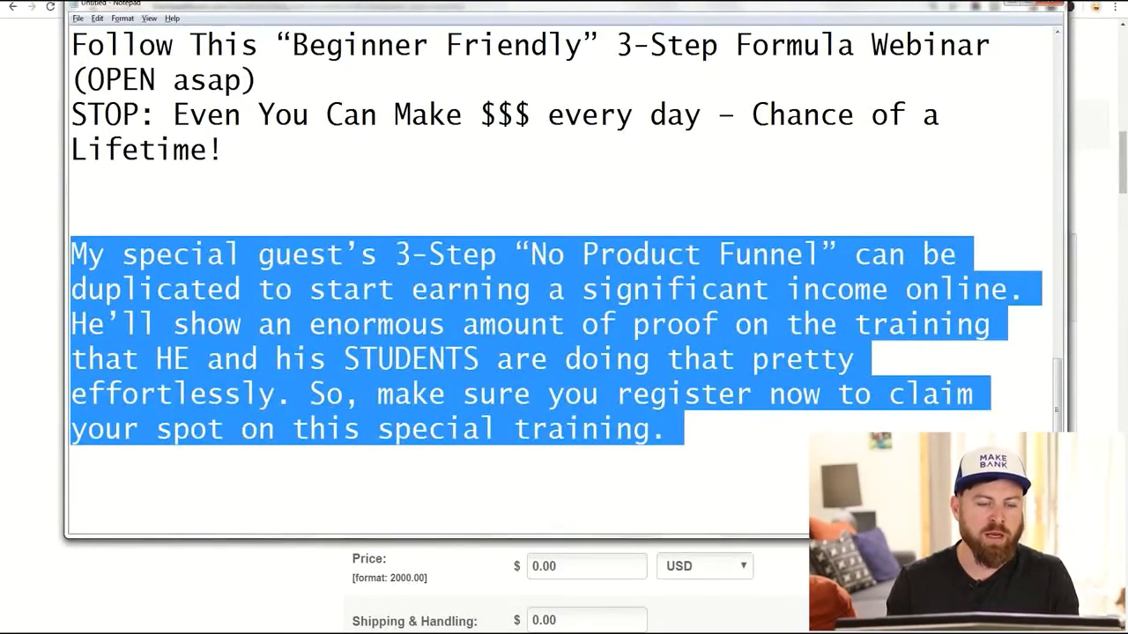
right_click(142, 248)
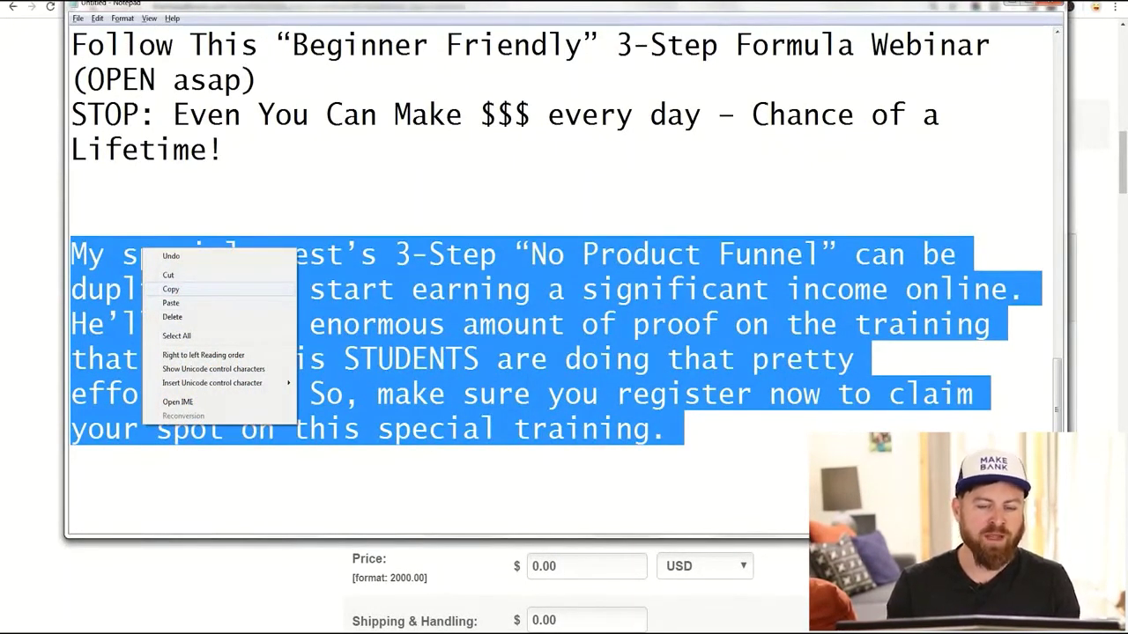
click(170, 289)
click(787, 289)
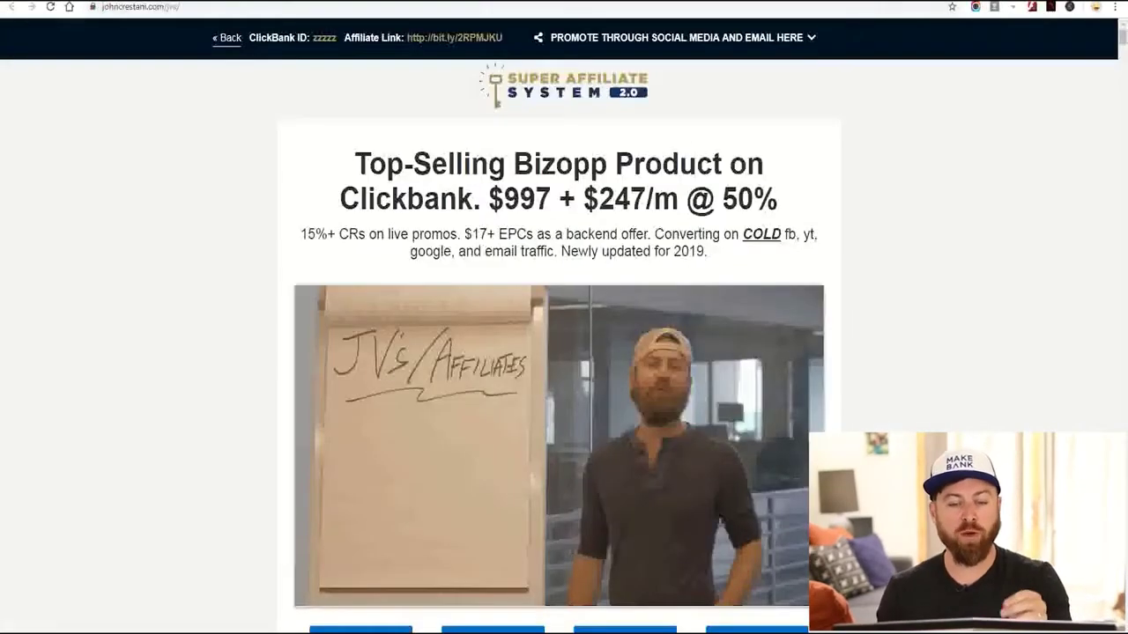
Step: Examine the Super Affiliate System affiliate page for its stats, promotion examples and YouTube ad swipes
scroll(563, 353, down, 10)
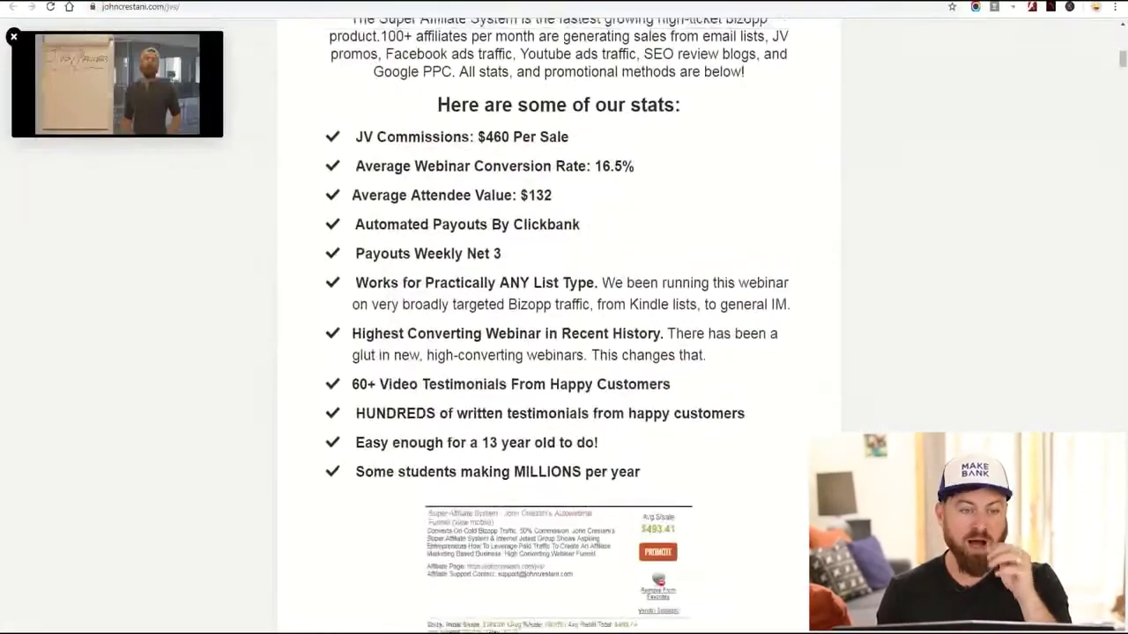
scroll(564, 352, down, 5)
scroll(564, 353, down, 15)
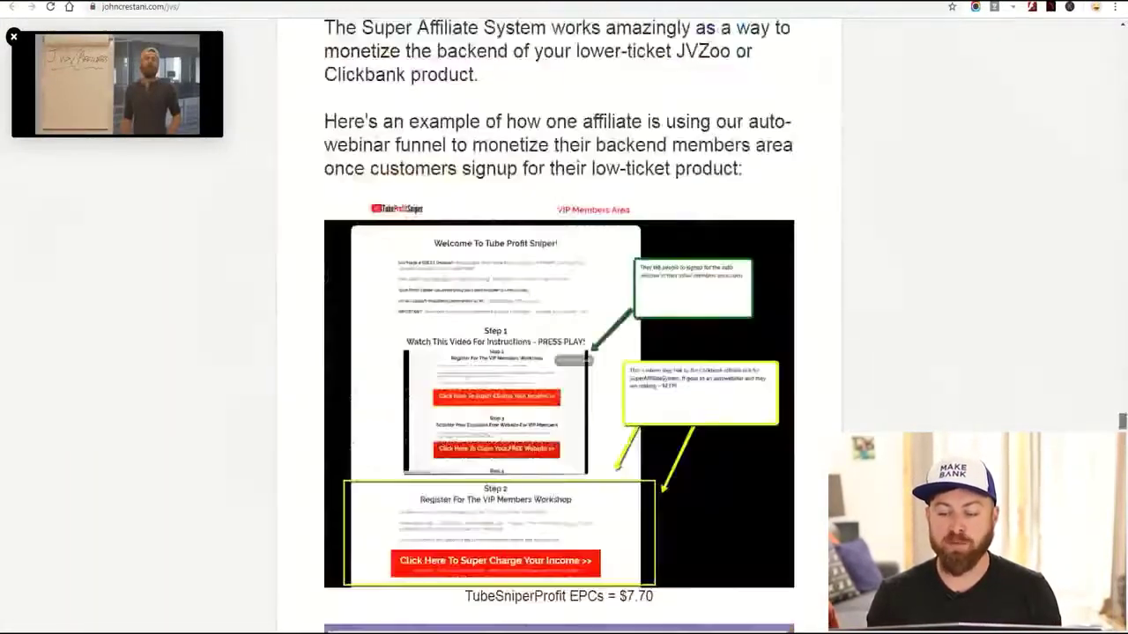
scroll(564, 352, up, 10)
scroll(563, 353, down, 1)
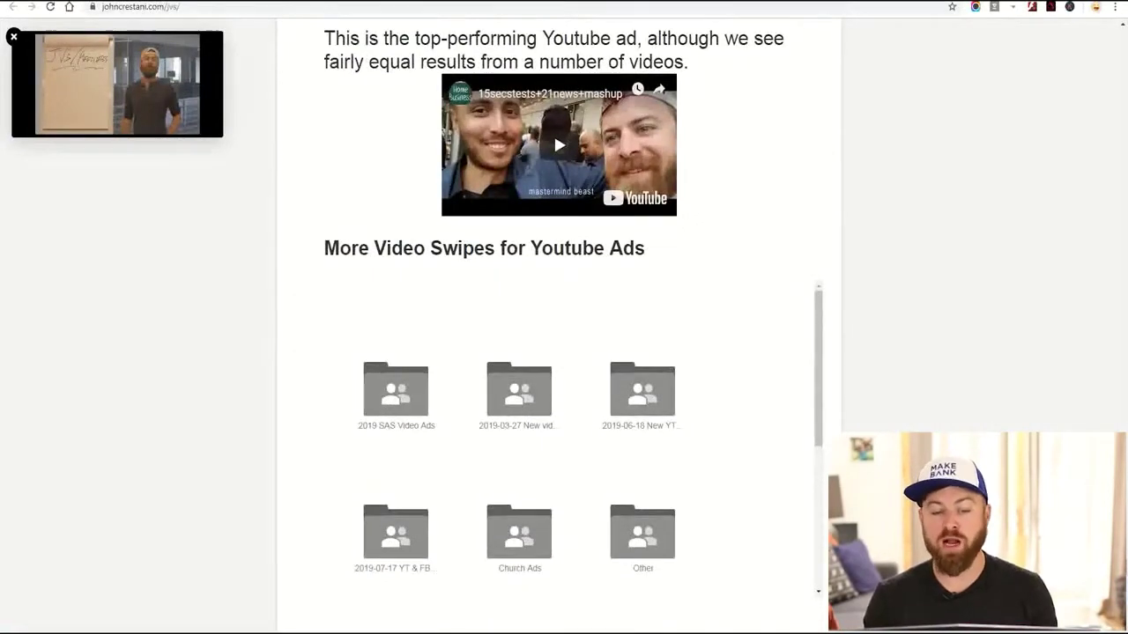
scroll(564, 352, down, 2)
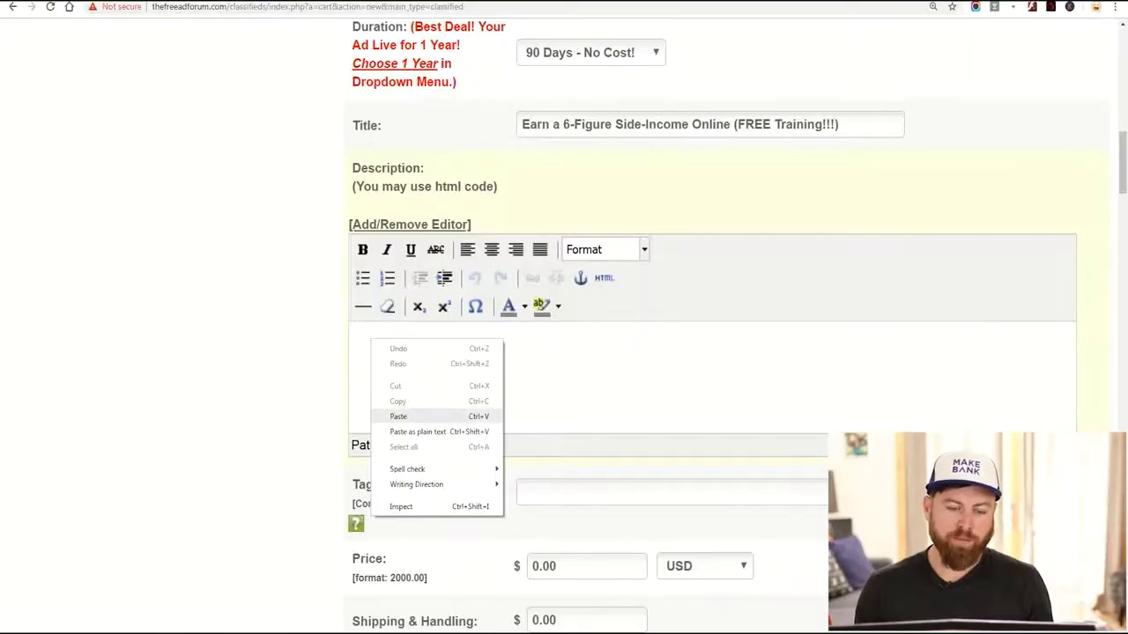
Step: Paste the copied paragraph into the listing's Description and add a new line reading "Signup for the free training HERE"
click(399, 416)
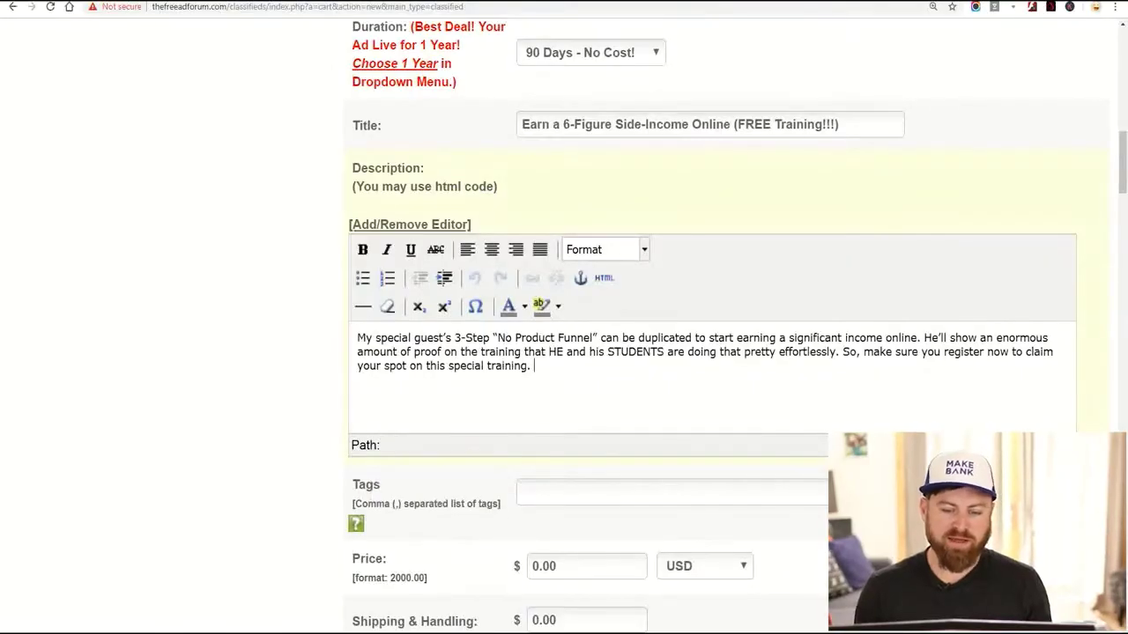
key(ctrl+a)
click(533, 365)
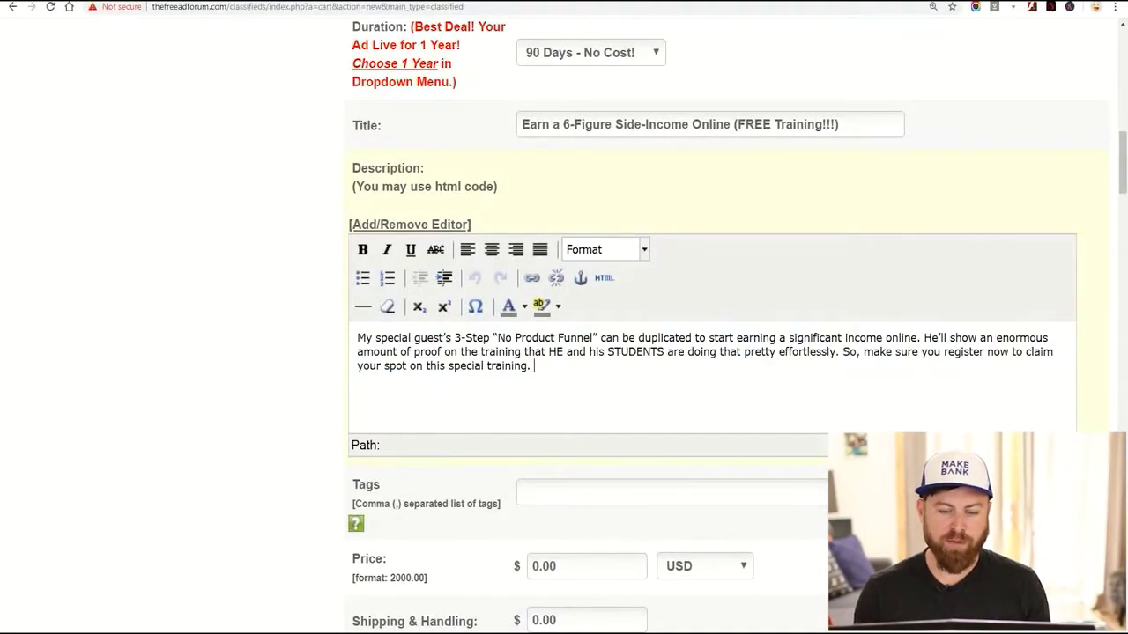
key(Return)
text(S)
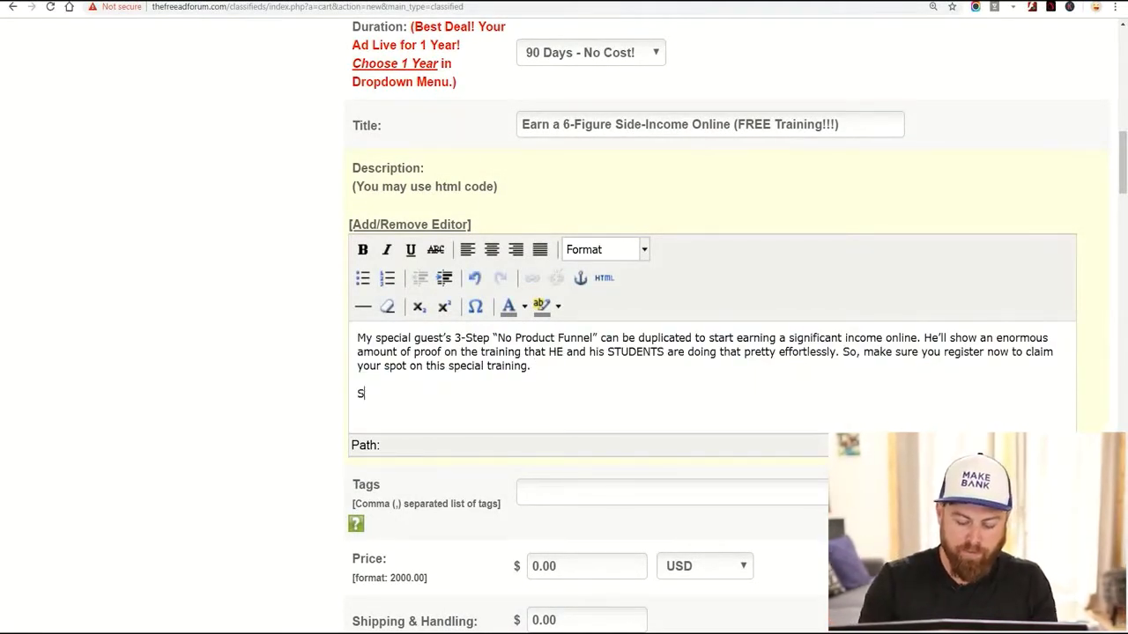
text(ignup for the gf)
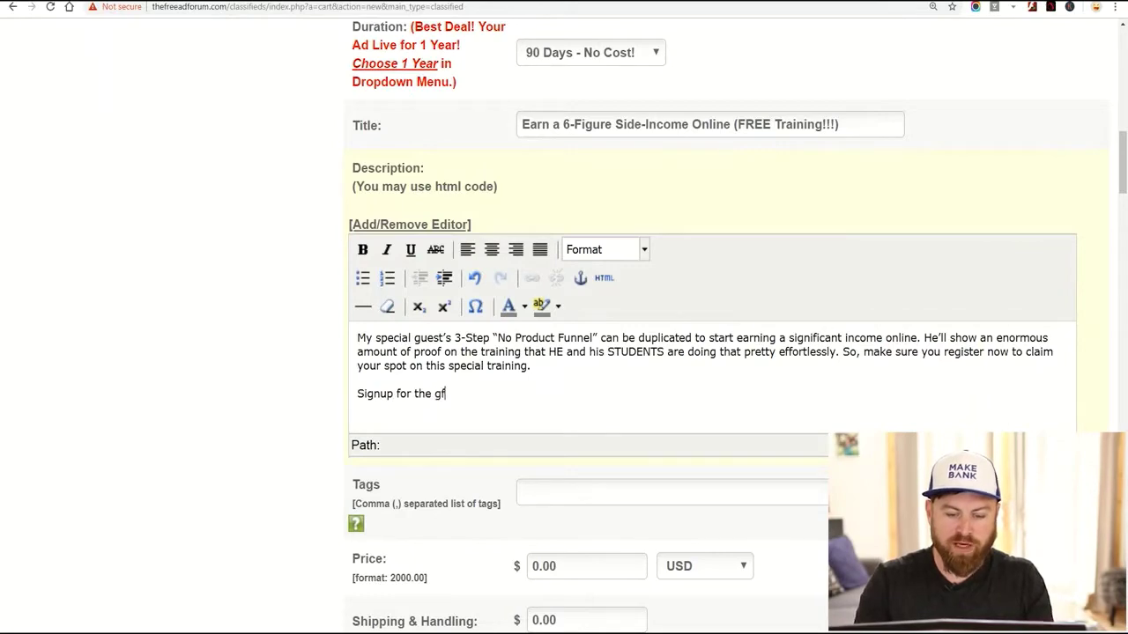
key(BackSpace)
key(BackSpace)
text(free training HERE)
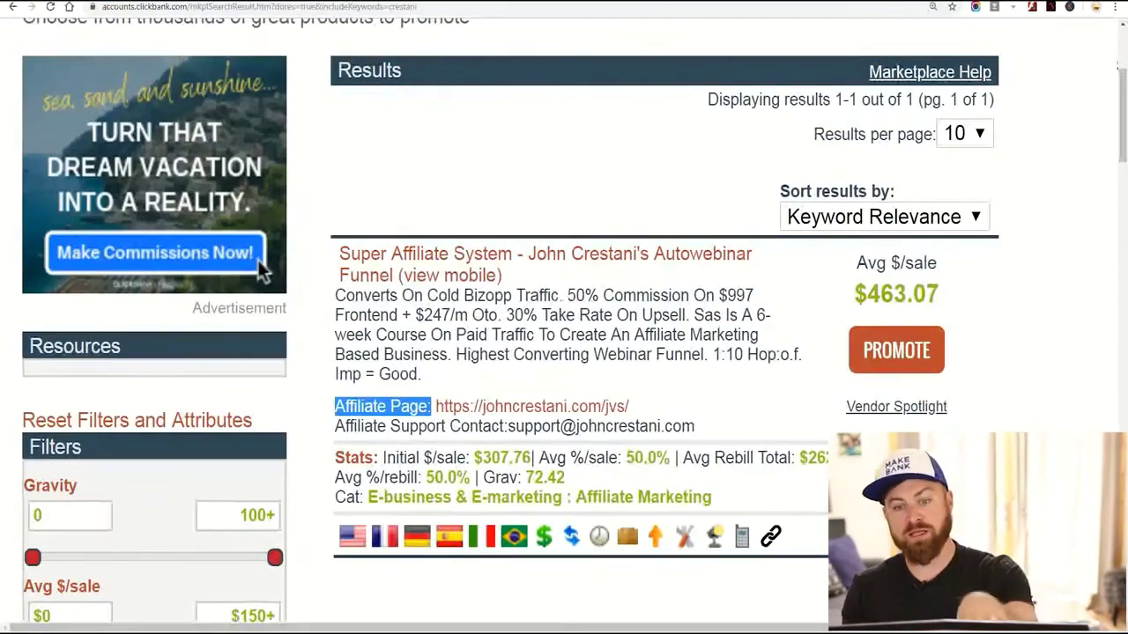
Step: Generate a ClickBank HopLink for Super Affiliate System with the Default landing page and the tracking ID freeadforum
scroll(564, 322, up, 3)
scroll(564, 321, down, 4)
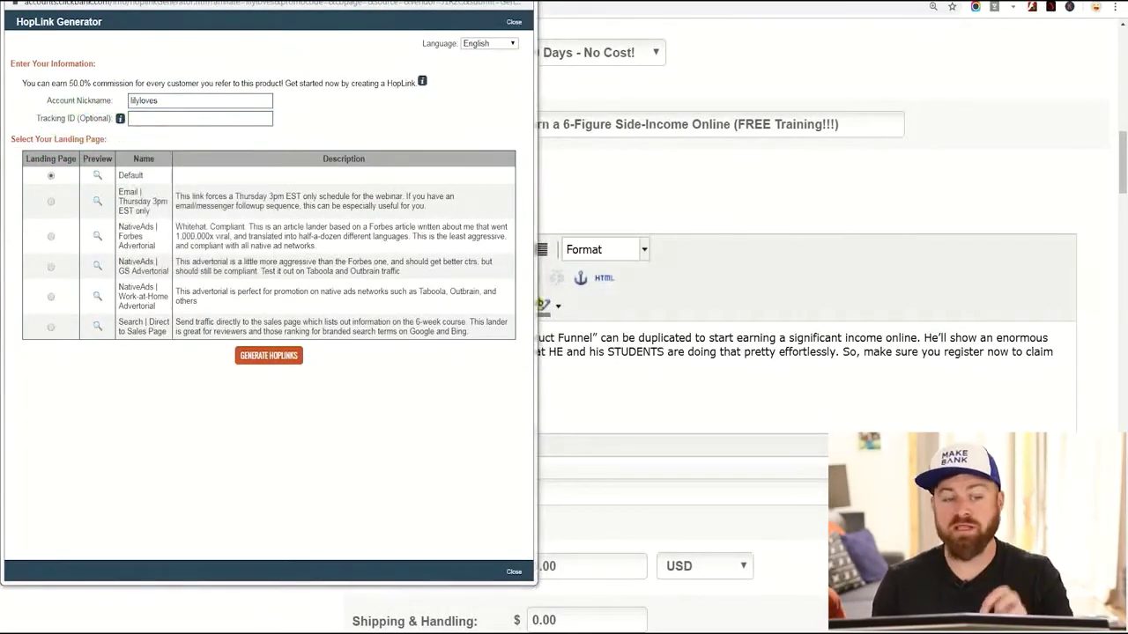
click(200, 119)
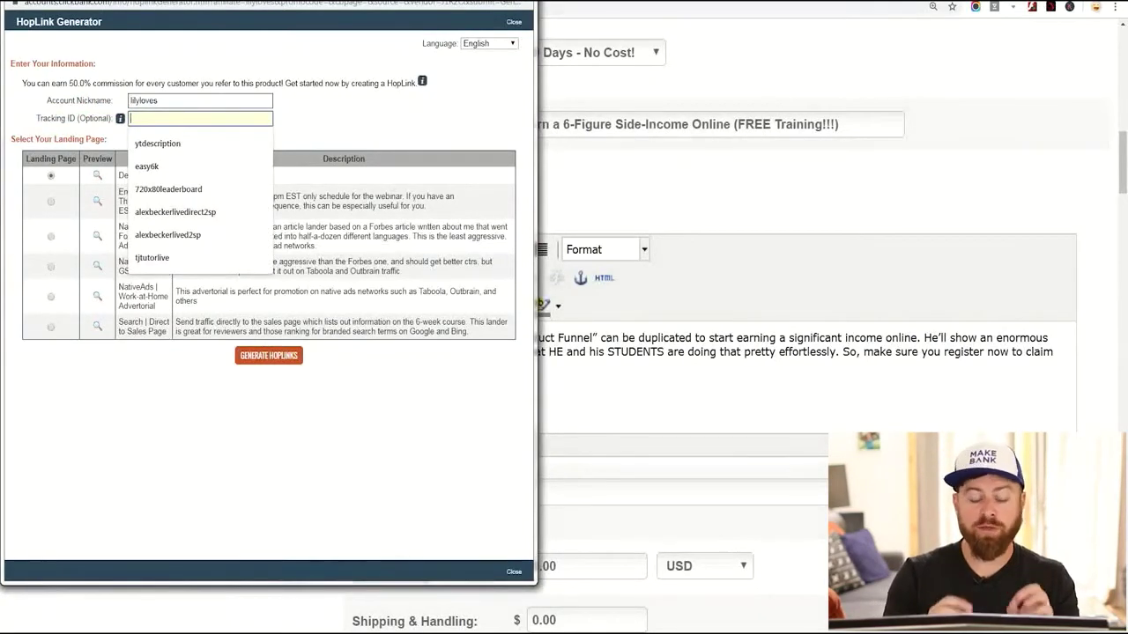
text(t)
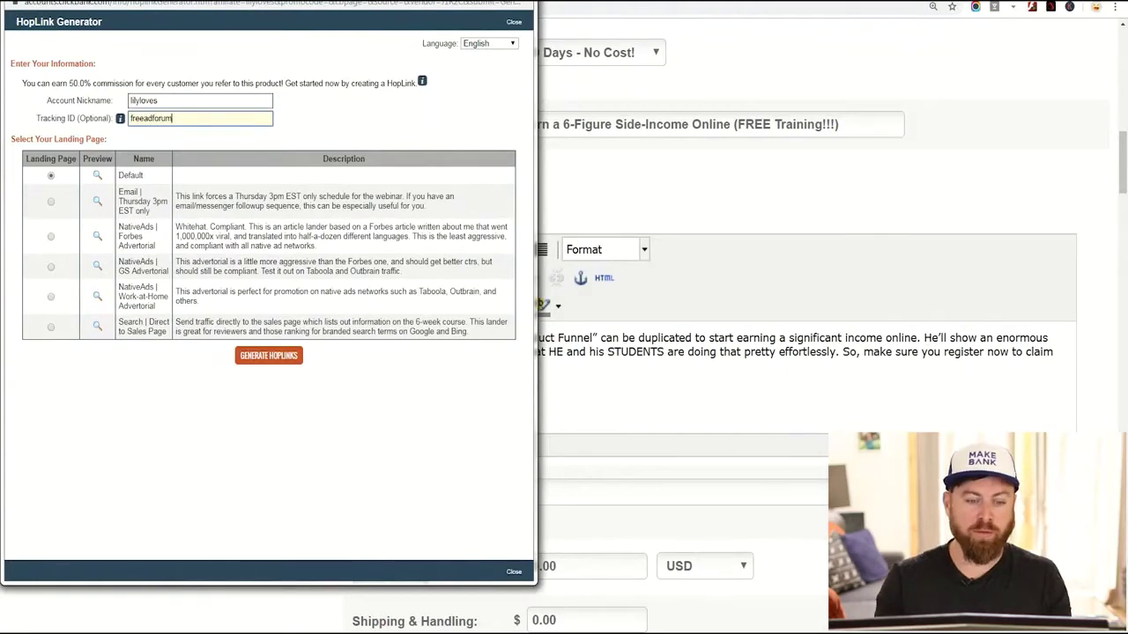
key(Return)
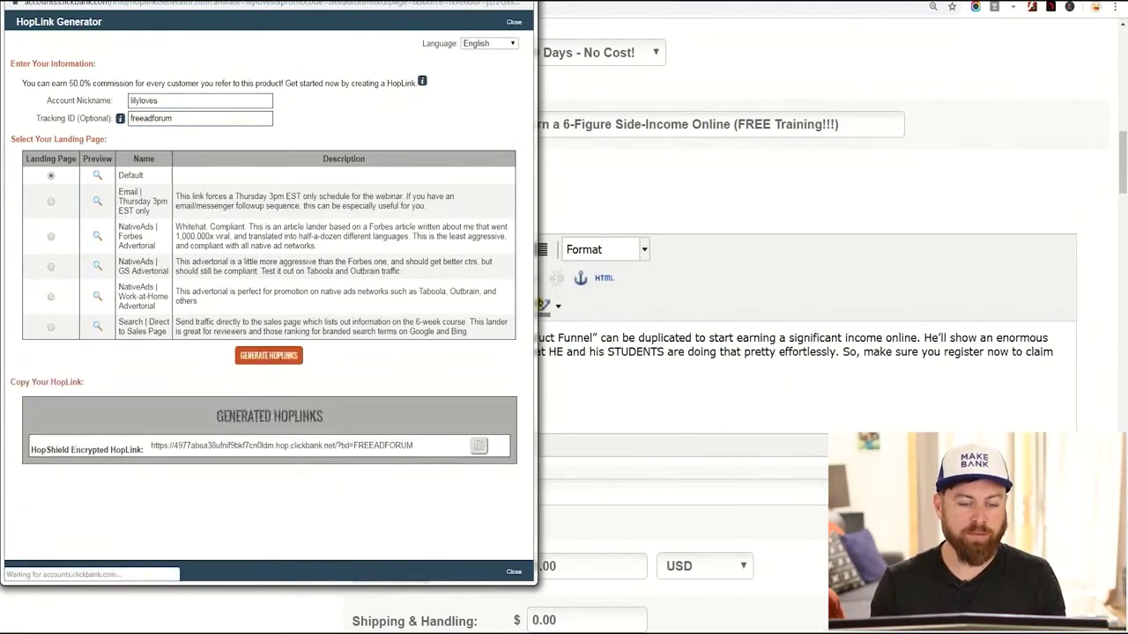
Step: Switch to the Notepad notes and add a "Clickbank Link" heading with the copied HopLink beneath it, above the Title section
key(alt+Tab)
scroll(564, 282, up, 3)
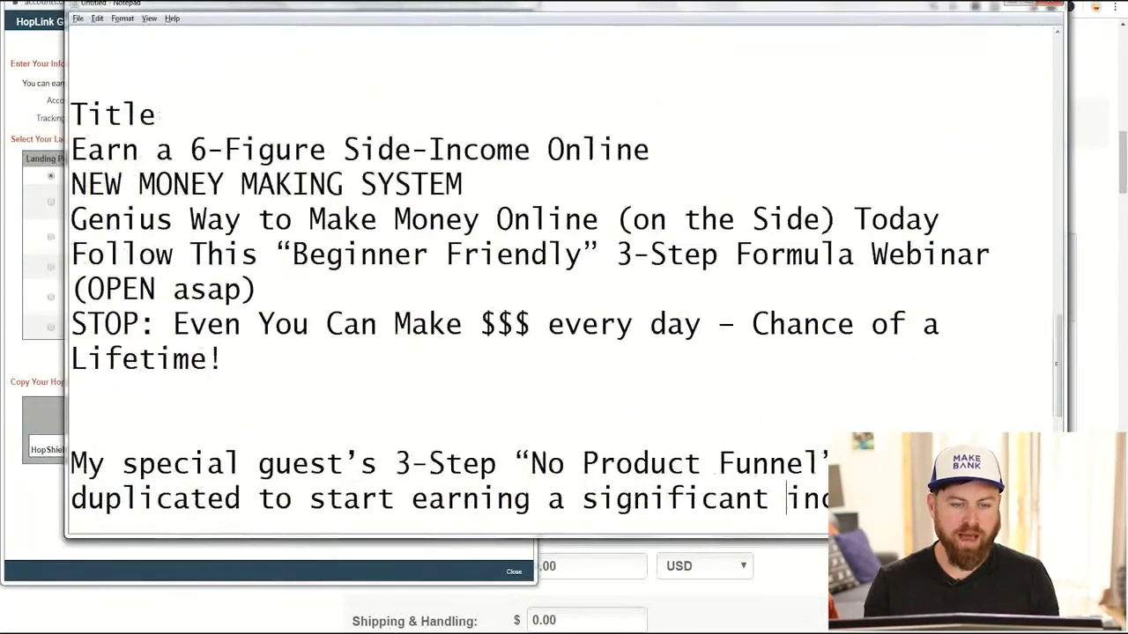
click(72, 149)
scroll(564, 264, down, 1)
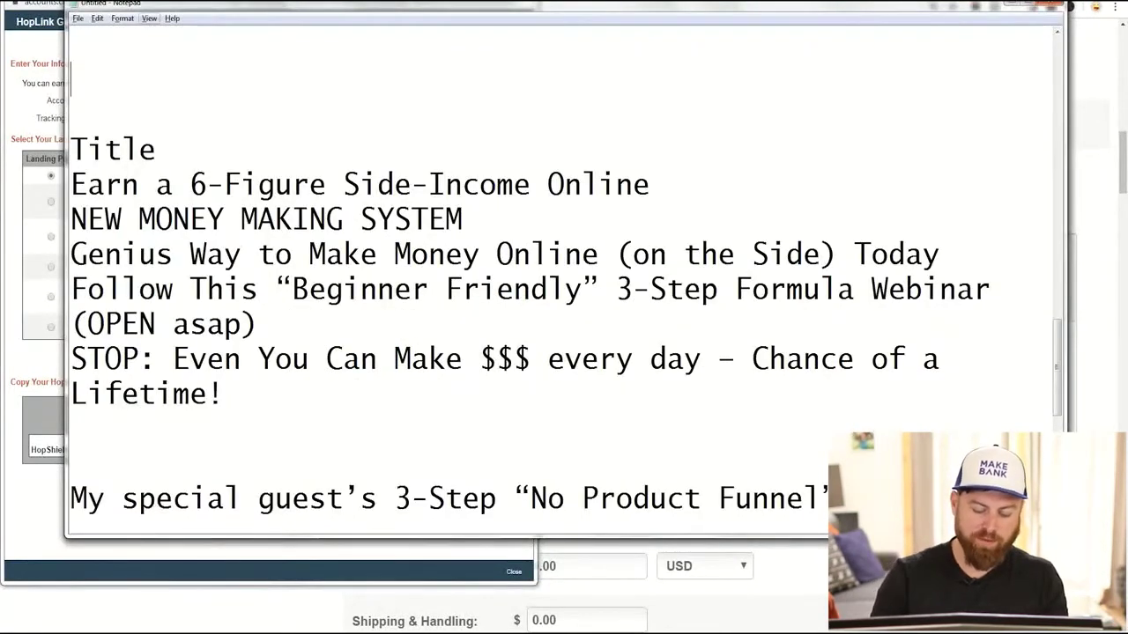
text(Clickbank L)
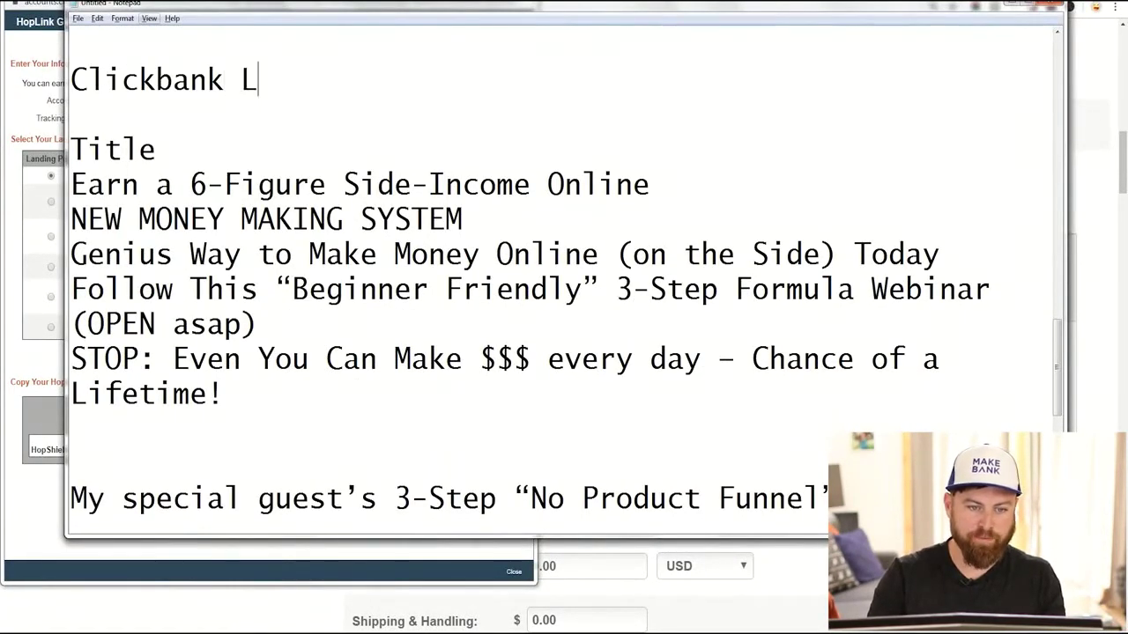
text(ink)
key(Return)
key(ctrl+v)
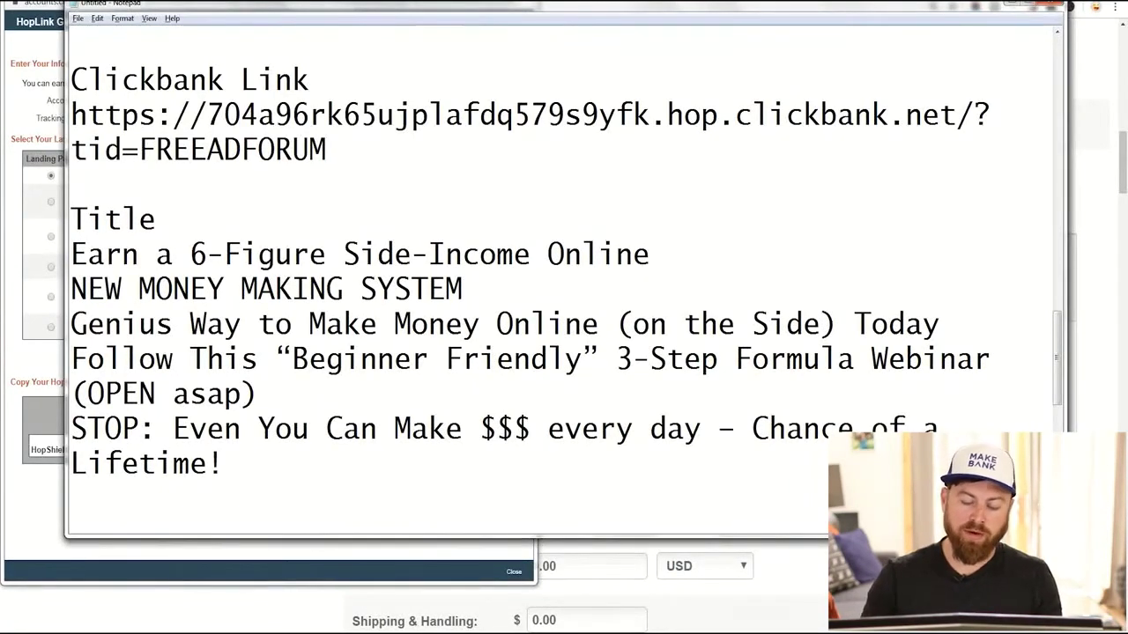
key(Return)
key(Return)
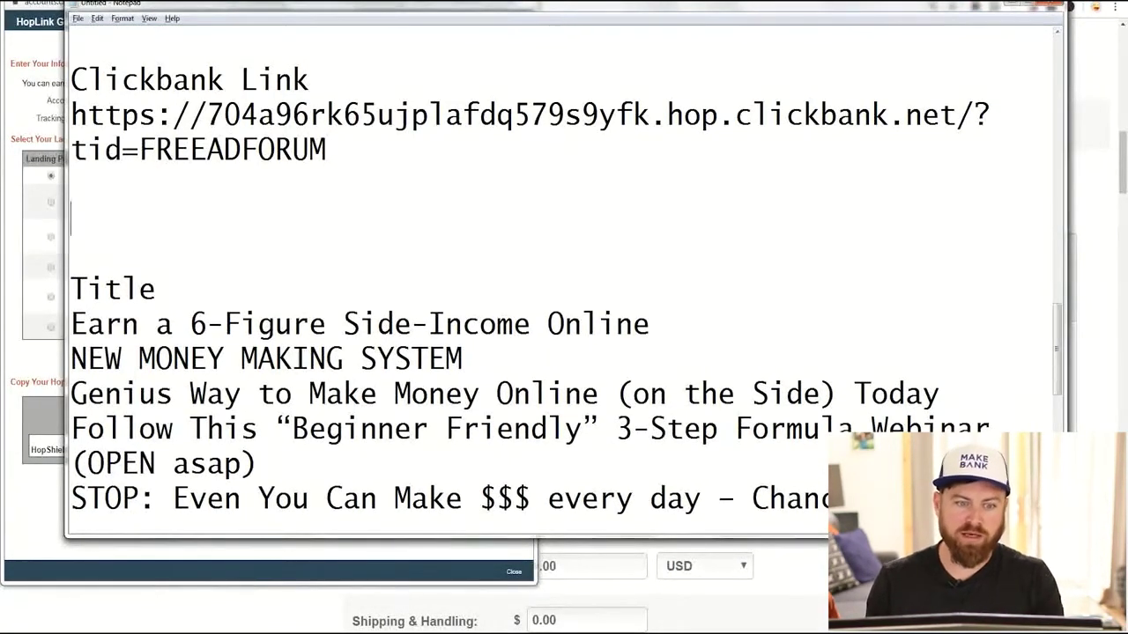
Step: Copy the HopLink from the notes and open bitly.com in a new browser tab, enlarged to 175%
drag(327, 149, 71, 116)
key(ctrl+c)
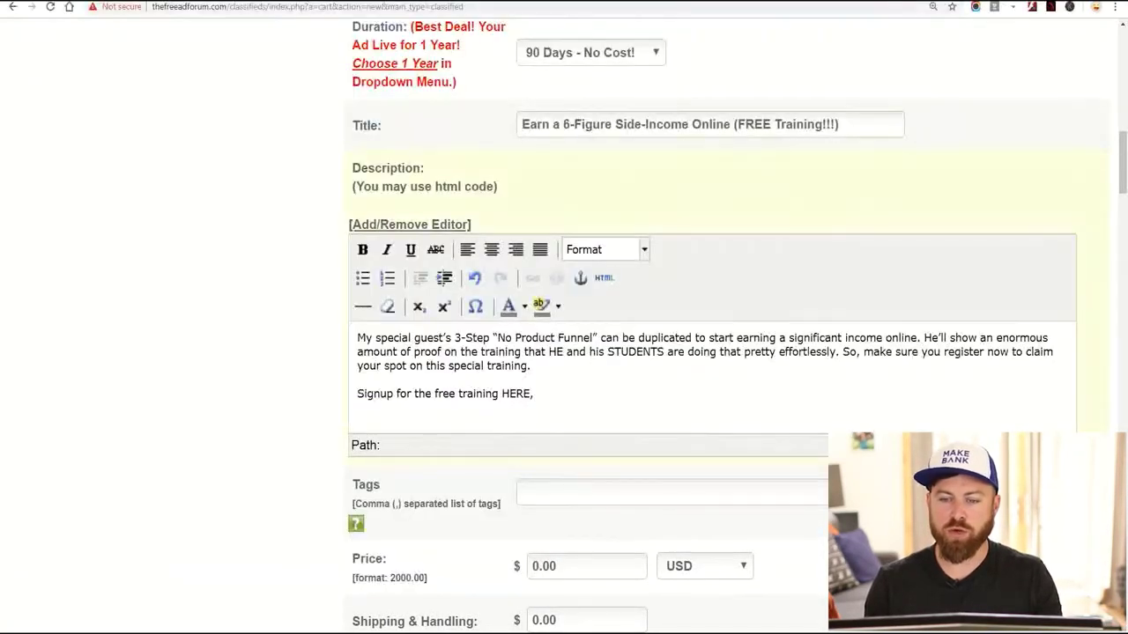
key(ctrl+t)
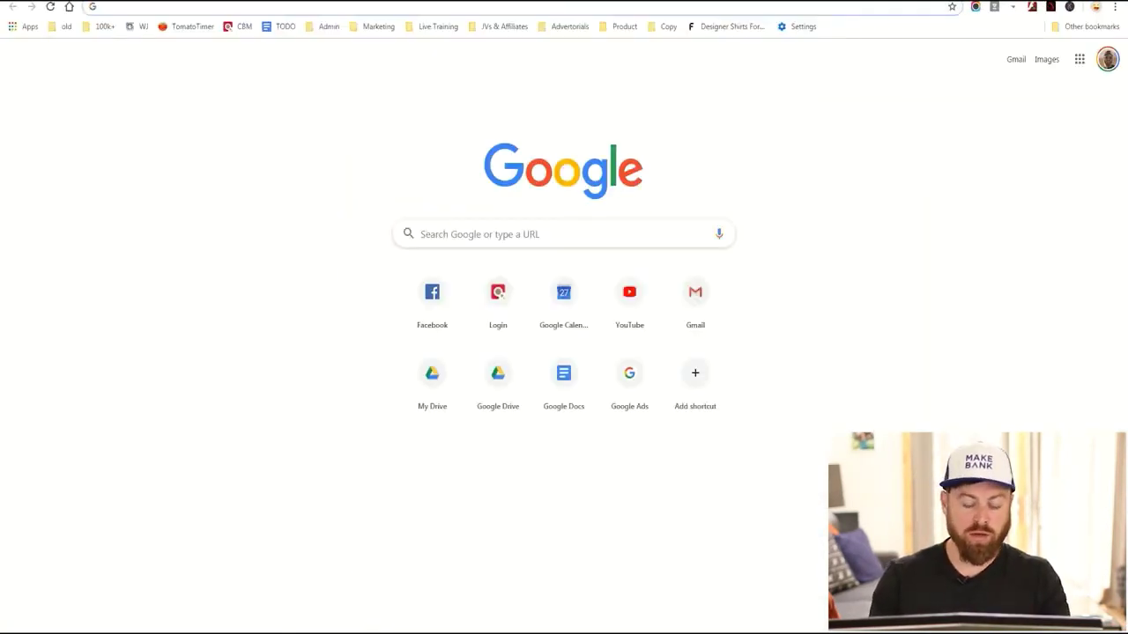
text(bitly)
key(Return)
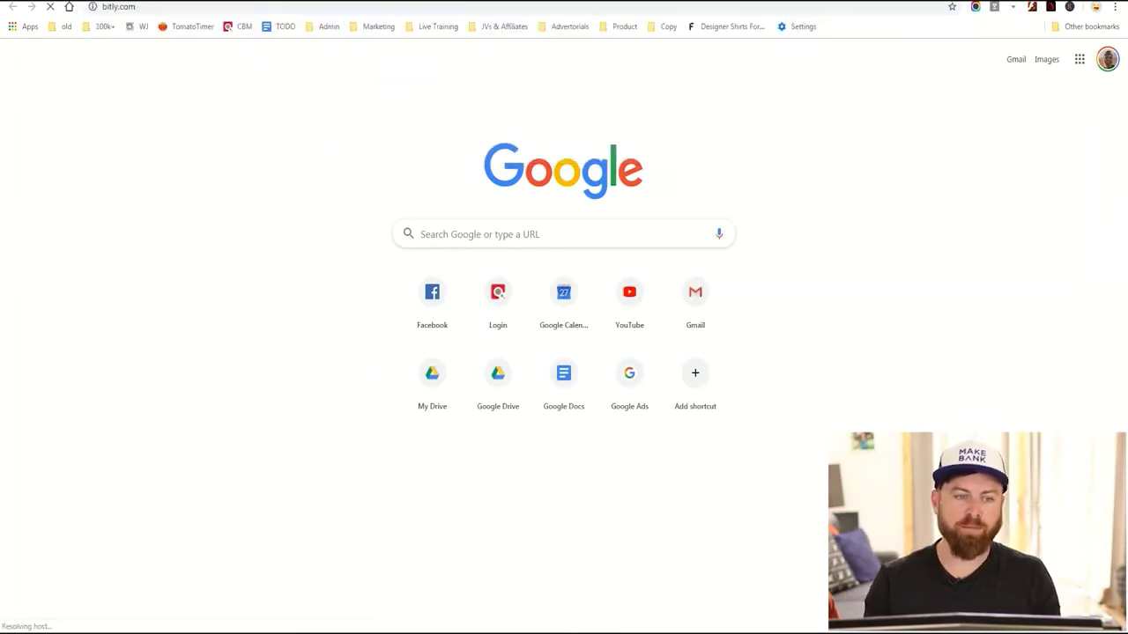
key(ctrl+plus)
key(ctrl+plus)
key(ctrl+plus)
key(ctrl+plus)
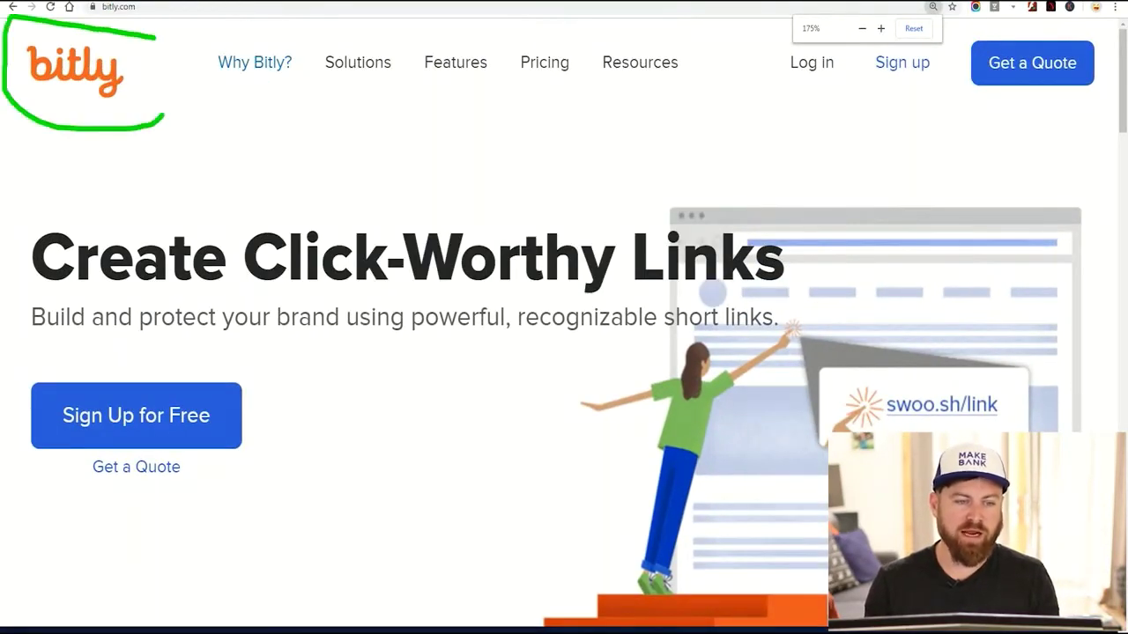
Step: Shorten the ClickBank HopLink with Bitly and copy the resulting short link
scroll(564, 370, down, 4)
click(93, 307)
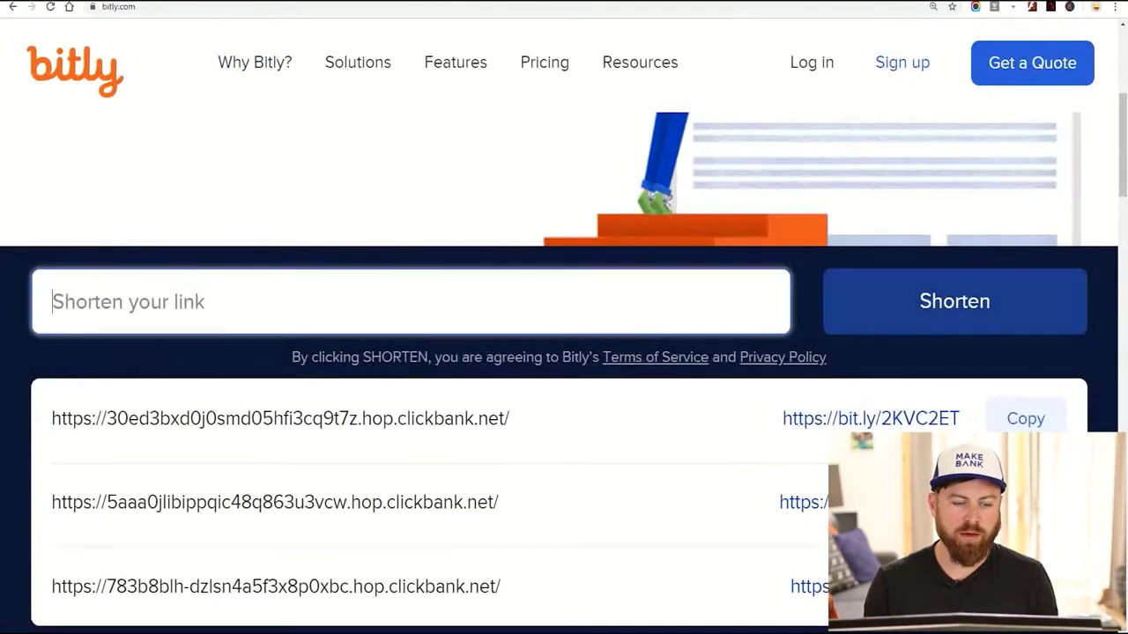
right_click(93, 306)
click(119, 398)
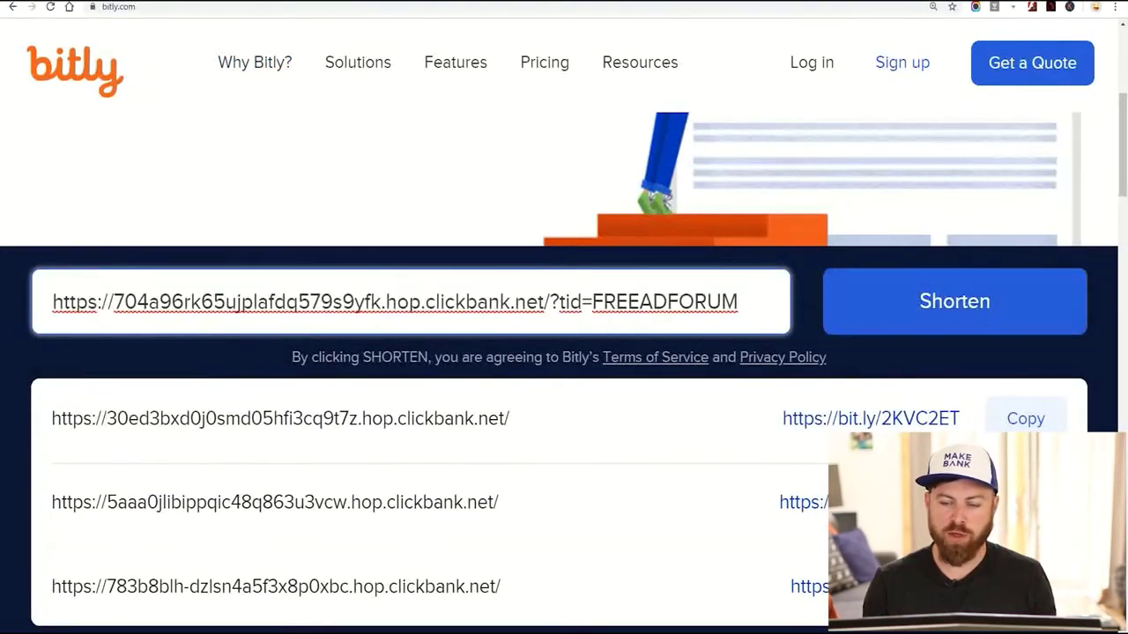
mouse_move(1033, 268)
mouse_down()
mouse_move(1029, 245)
mouse_move(689, 277)
mouse_up()
click(954, 302)
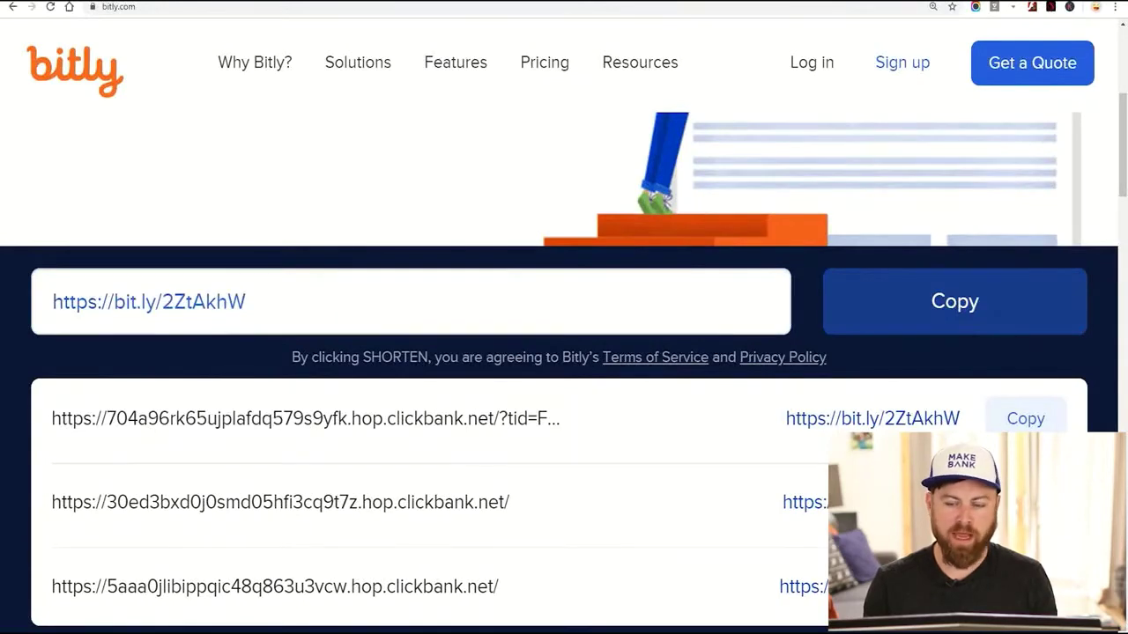
click(954, 301)
right_click(191, 303)
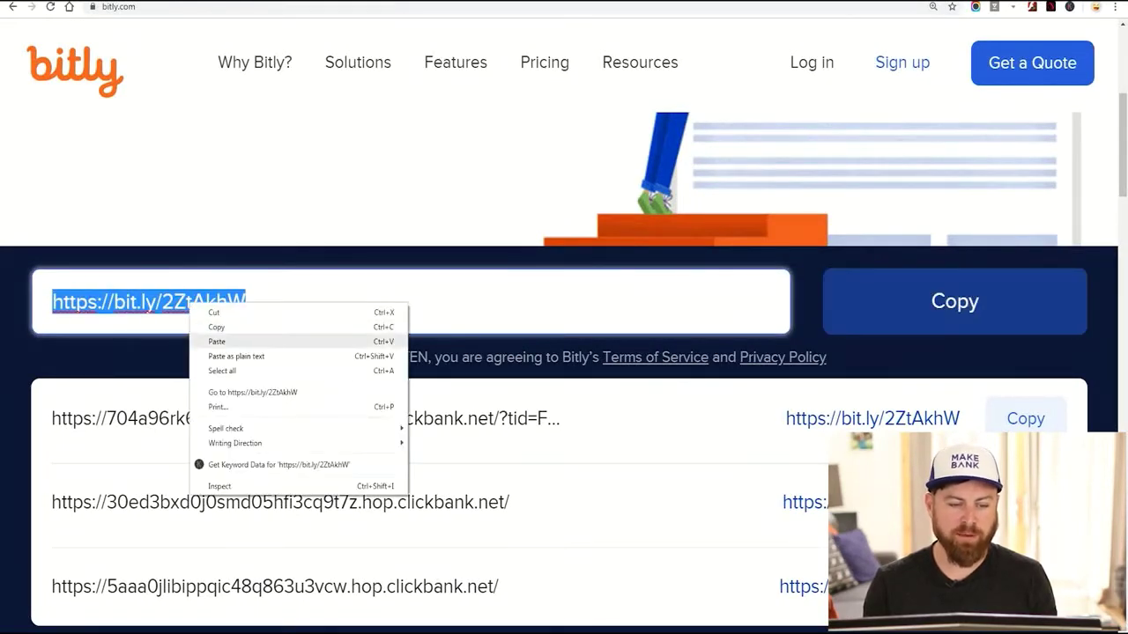
click(217, 327)
key(alt+Tab)
key(Return)
text(Short li)
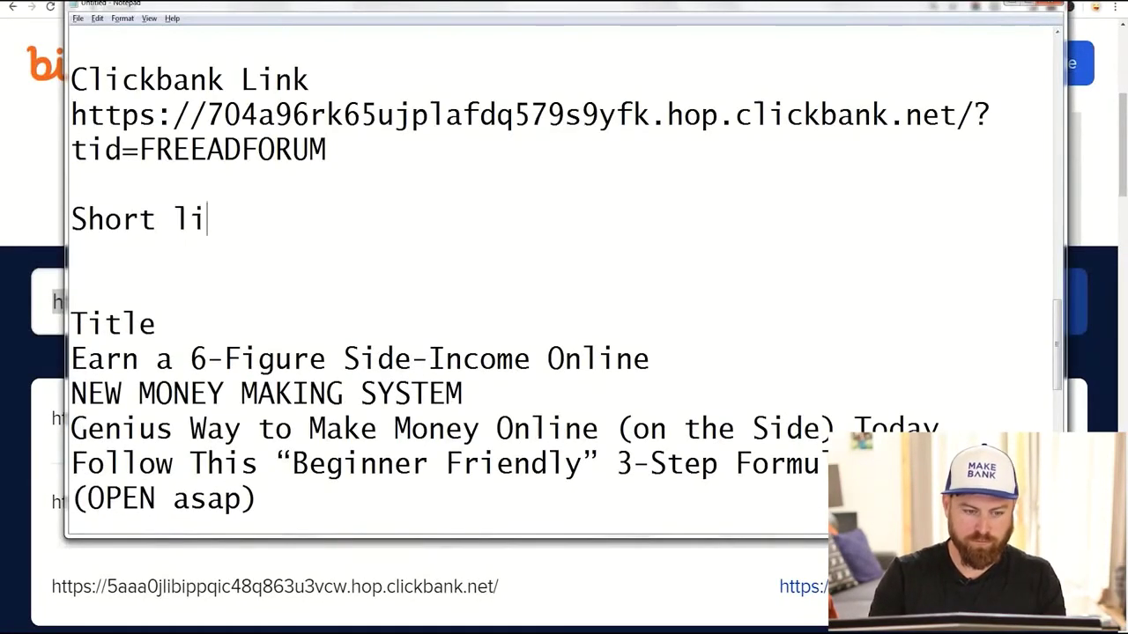
text(nk)
key(Return)
key(ctrl+v)
key(shift+Home)
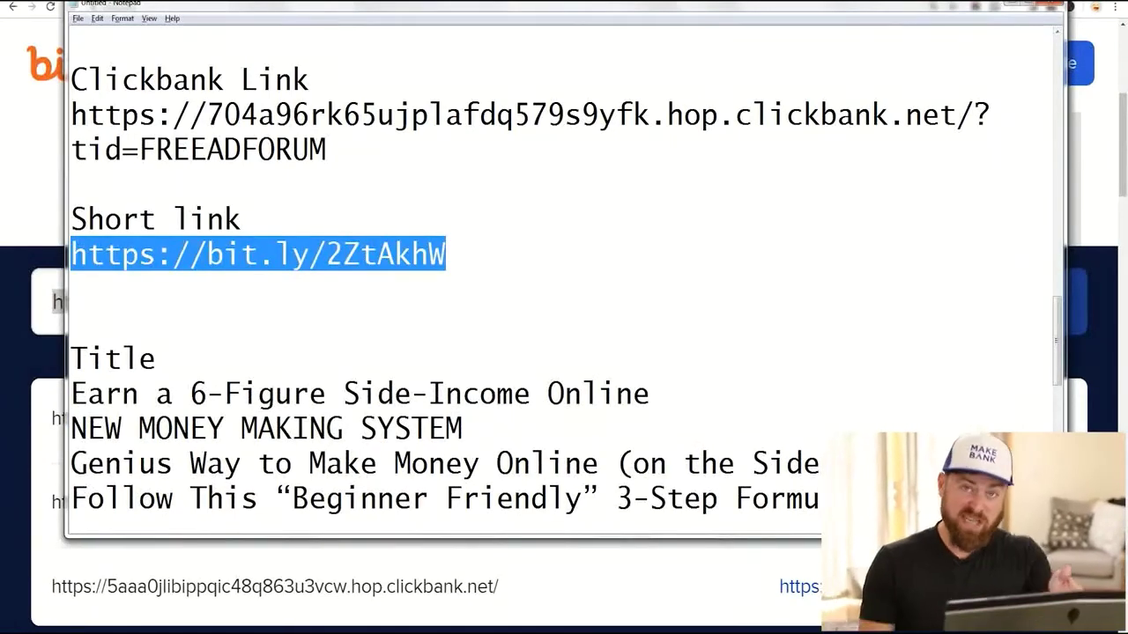
key(alt+Tab)
key(ctrl+Tab)
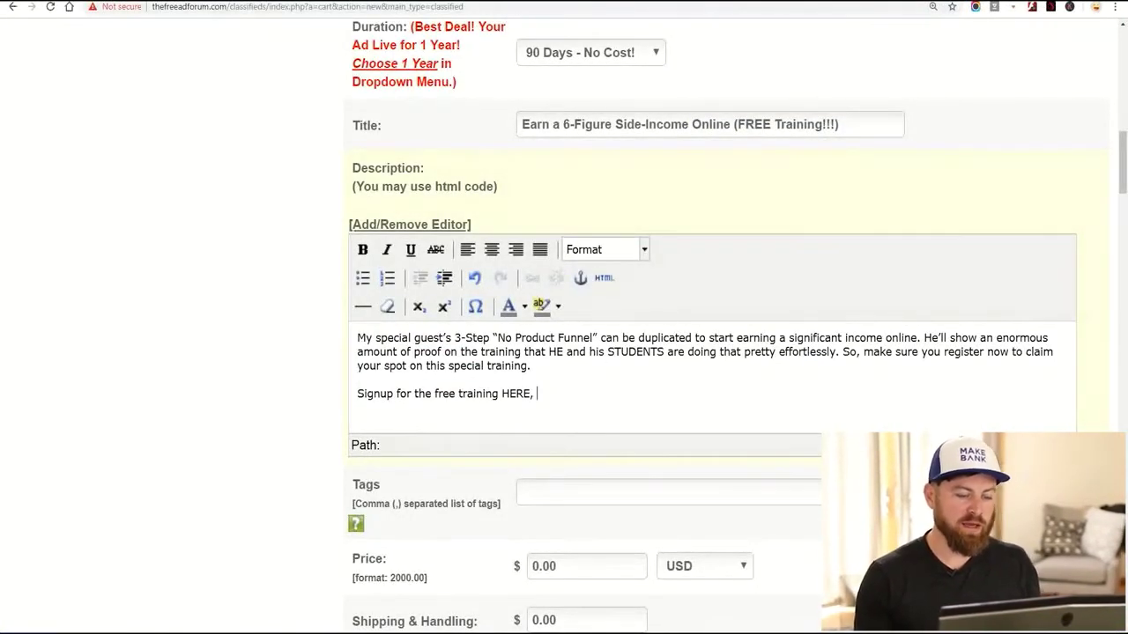
key(ctrl+v)
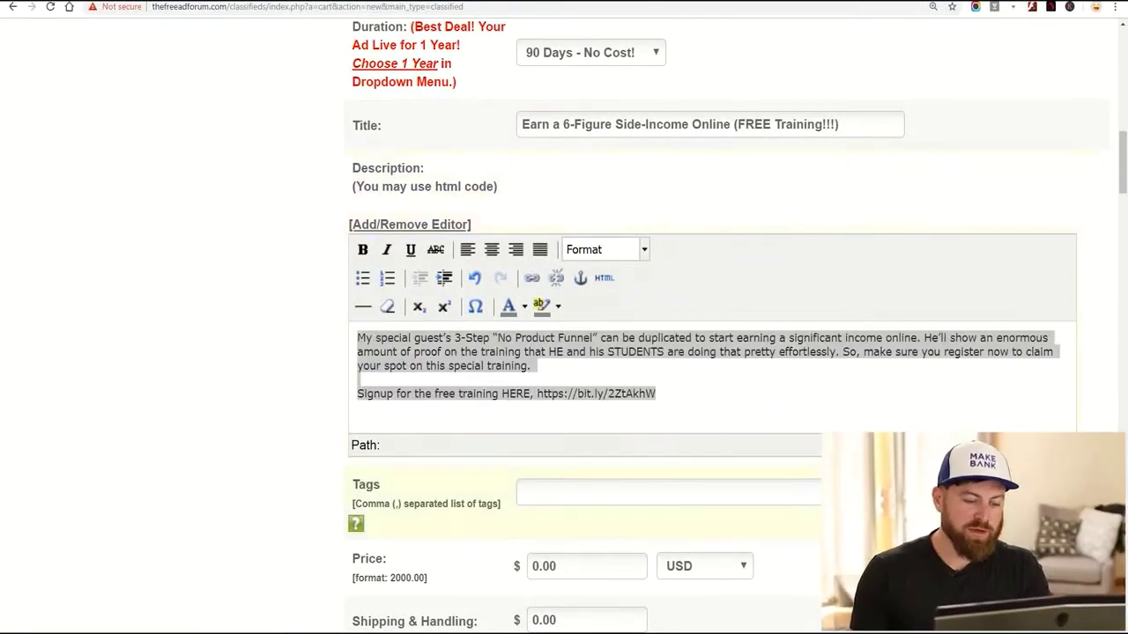
Step: Enter the listing tags "make money,work at home,affiliate marketing"
click(668, 493)
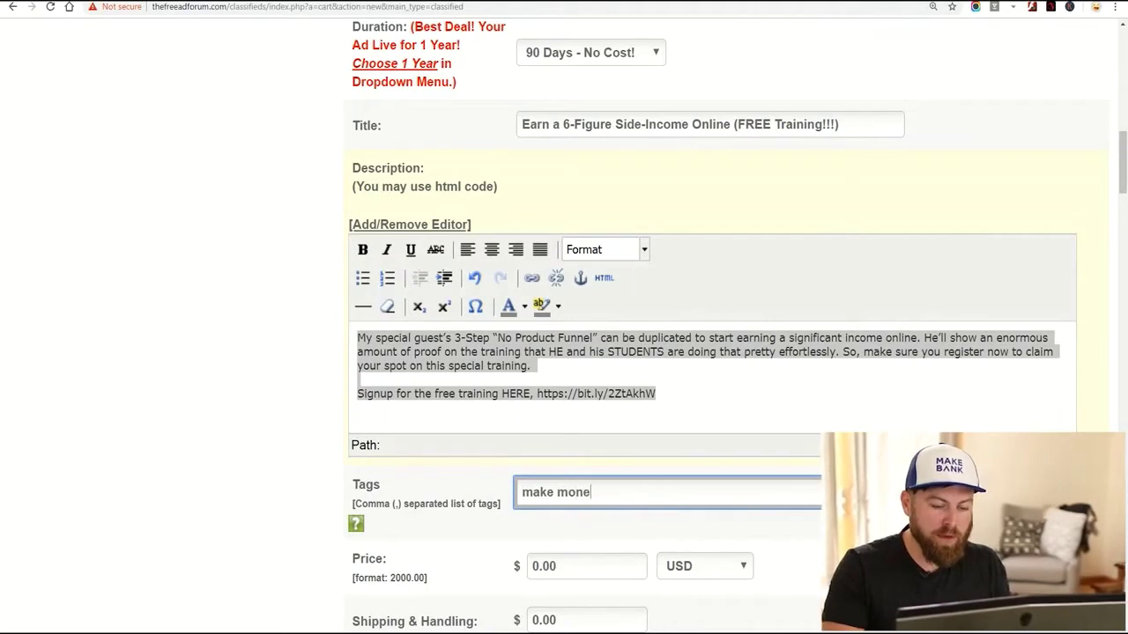
text(make money,work at ho)
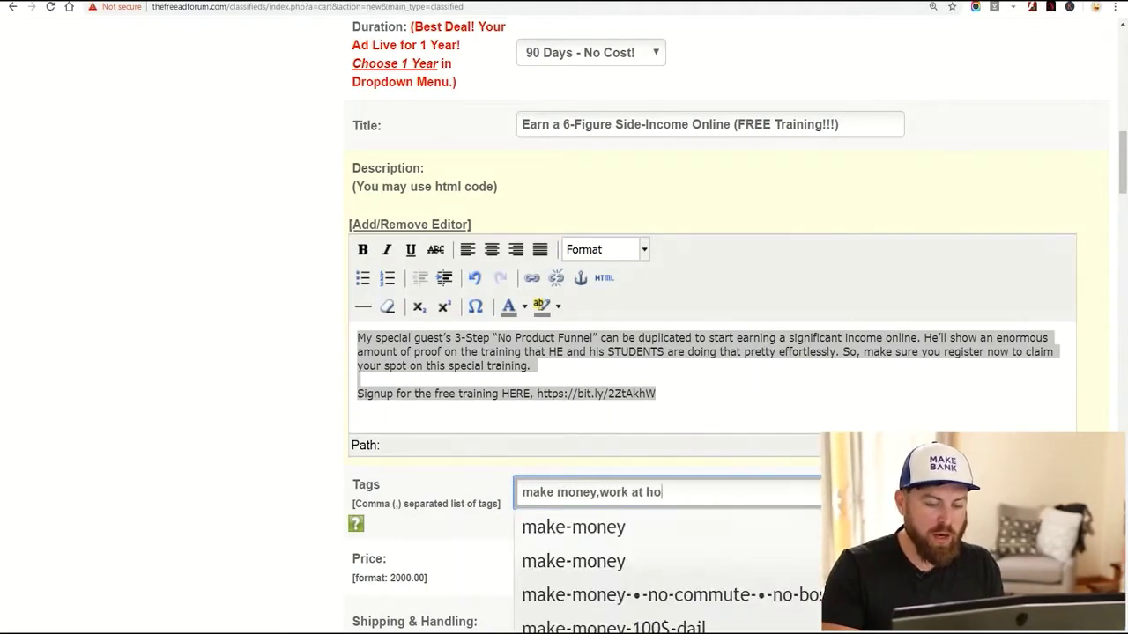
text(me,affil)
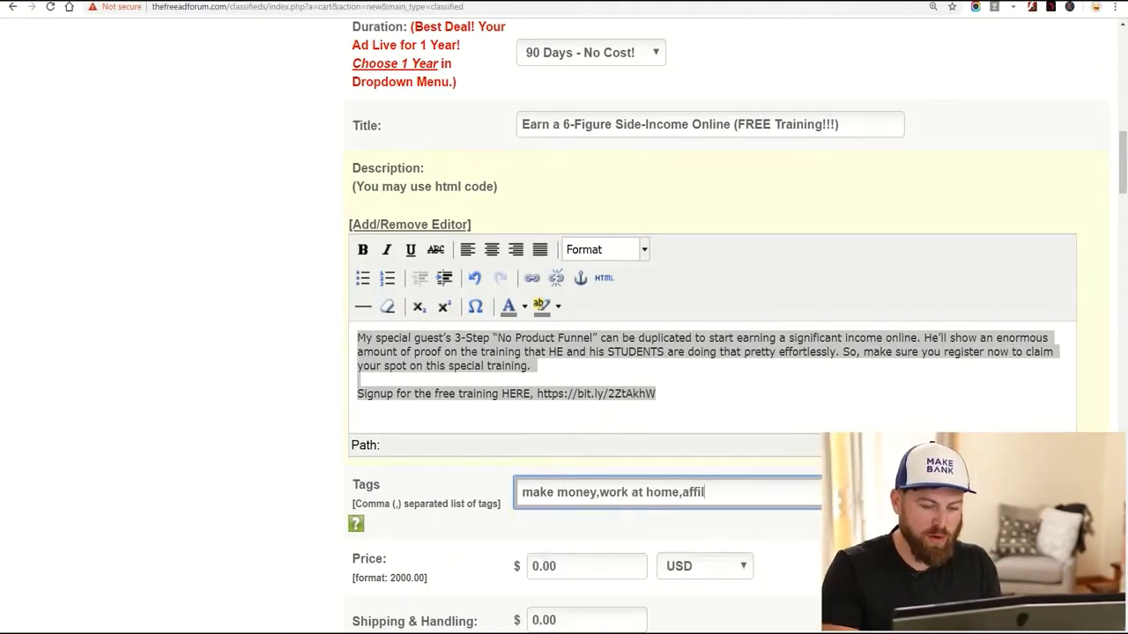
text(marketing)
key(Tab)
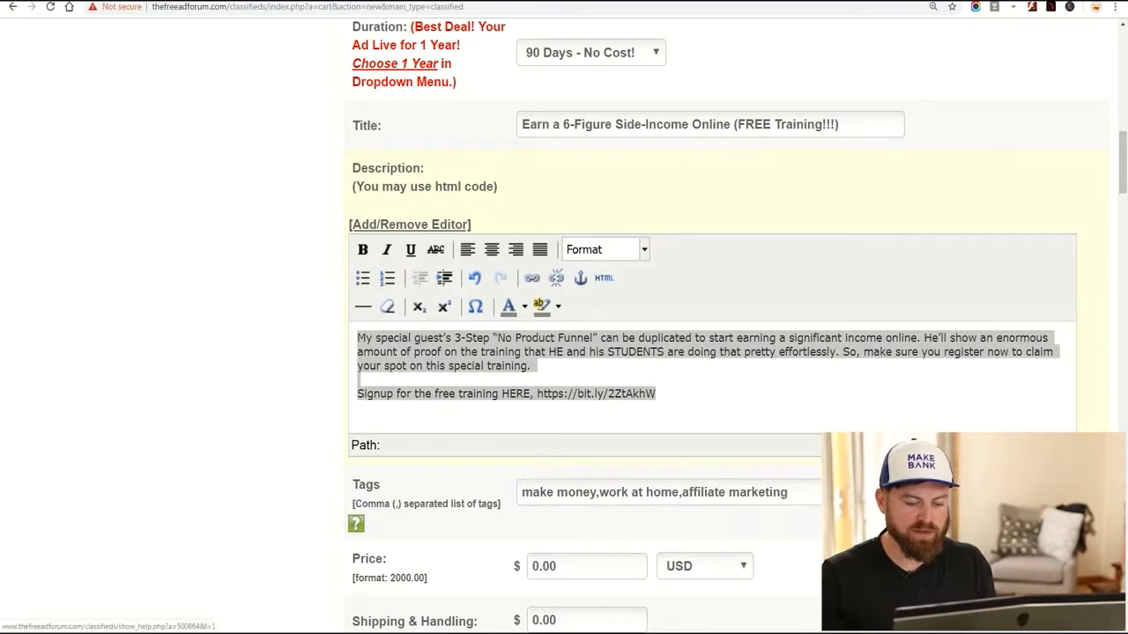
Step: Set the listing's region to United Kingdom as the country and London as the state/province/district
scroll(688, 379, down, 3)
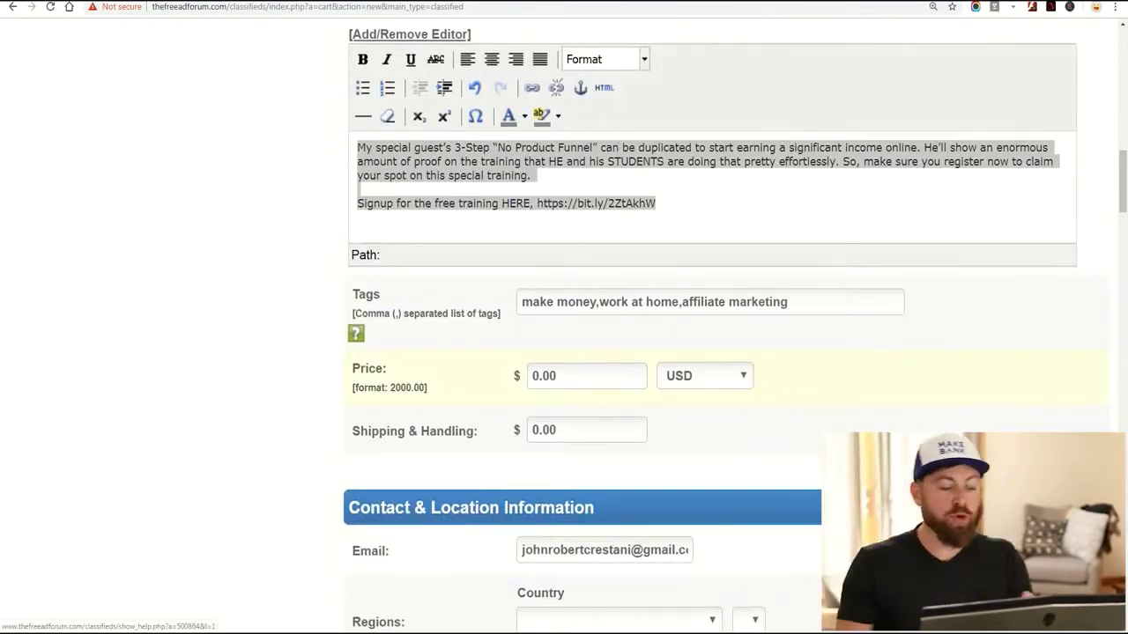
mouse_move(665, 347)
mouse_down()
mouse_move(532, 345)
mouse_move(760, 385)
mouse_move(793, 440)
mouse_move(532, 558)
mouse_up()
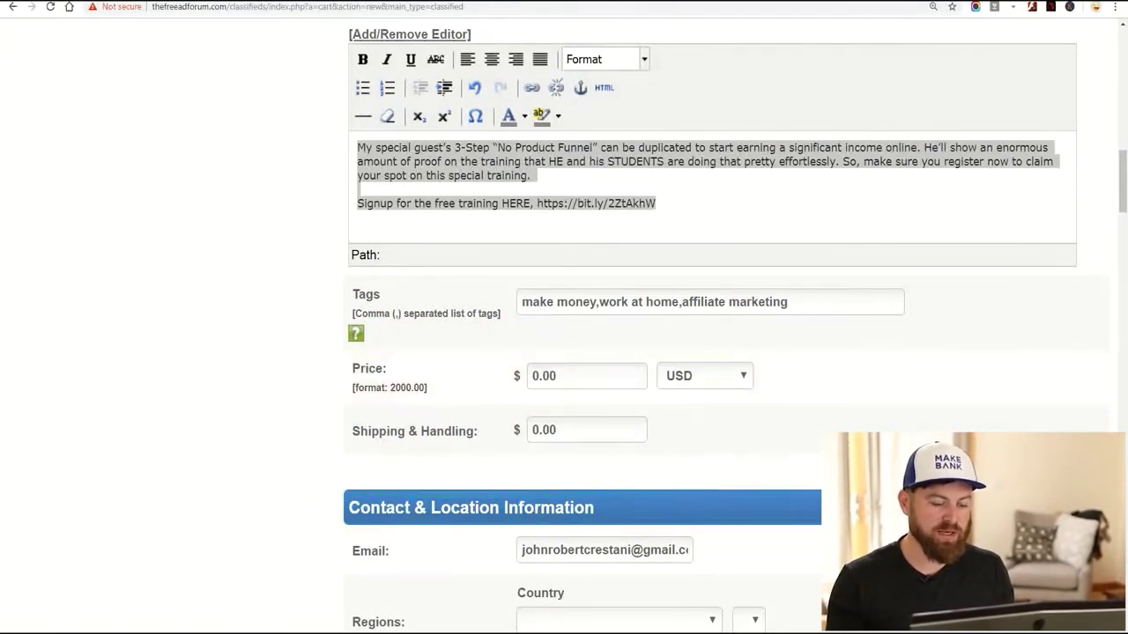
scroll(564, 352, down, 4)
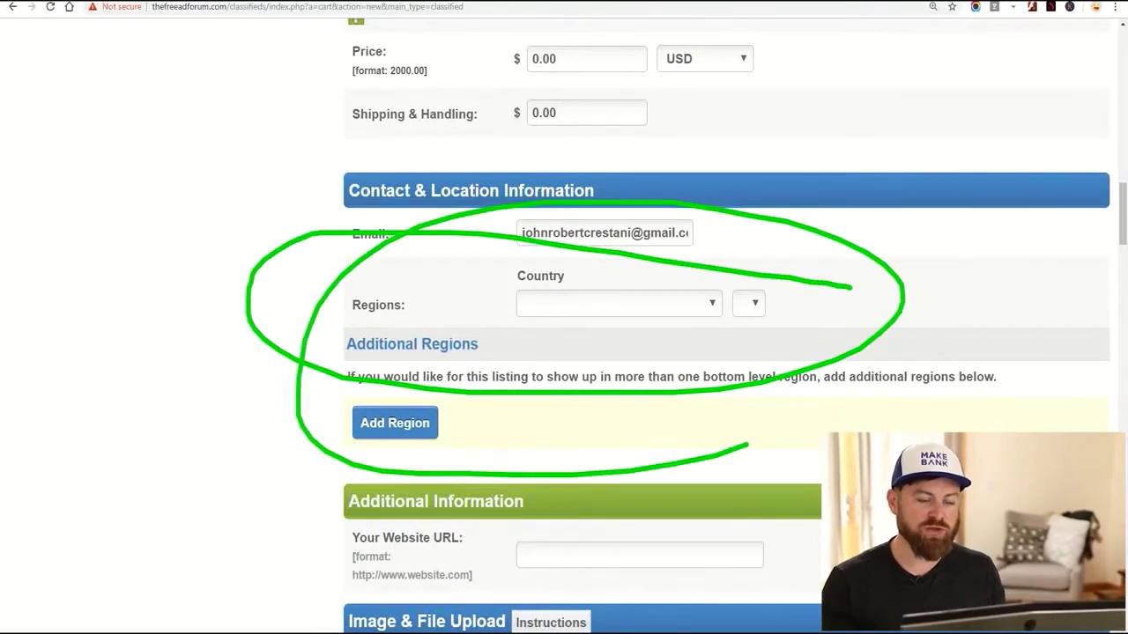
click(619, 303)
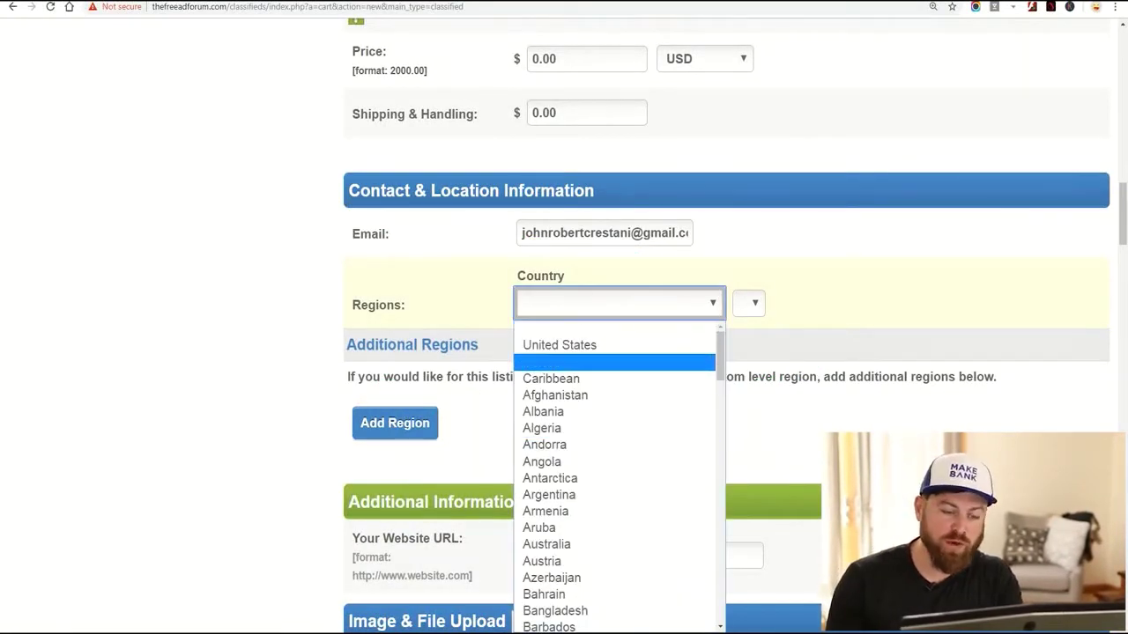
scroll(617, 475, down, 10)
click(566, 590)
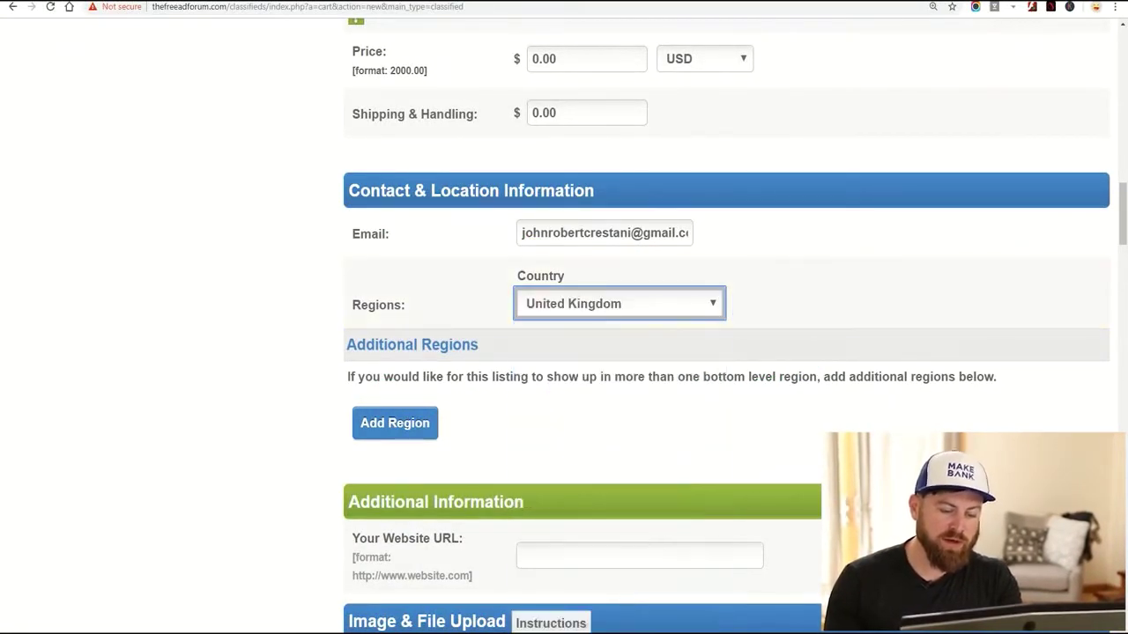
click(790, 304)
scroll(762, 539, down, 2)
click(762, 540)
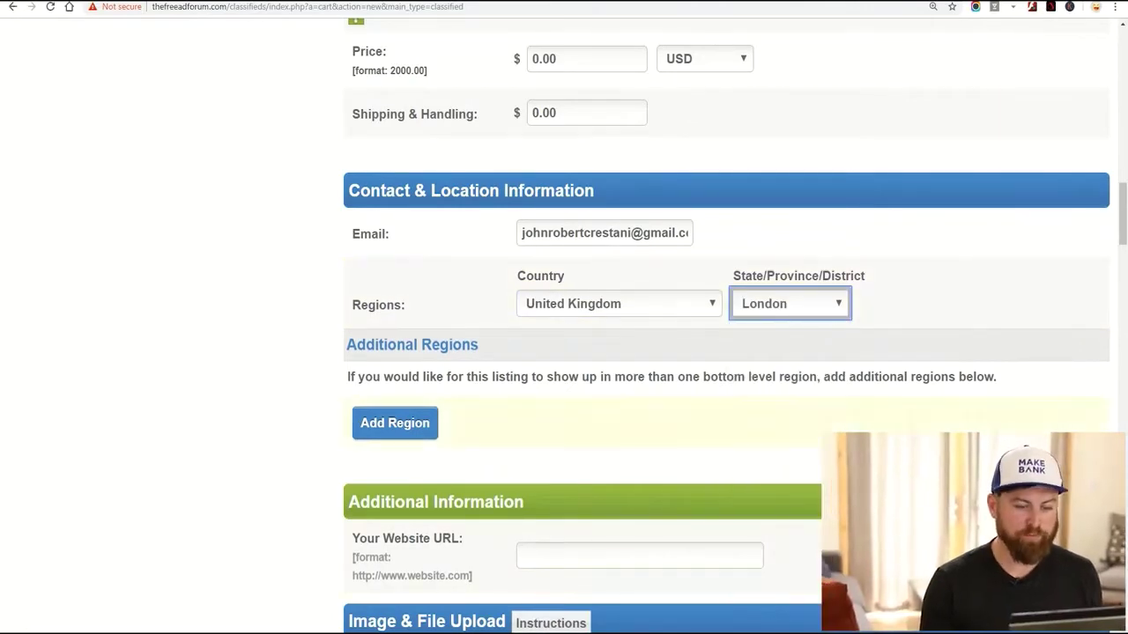
scroll(395, 423, down, 2)
click(395, 295)
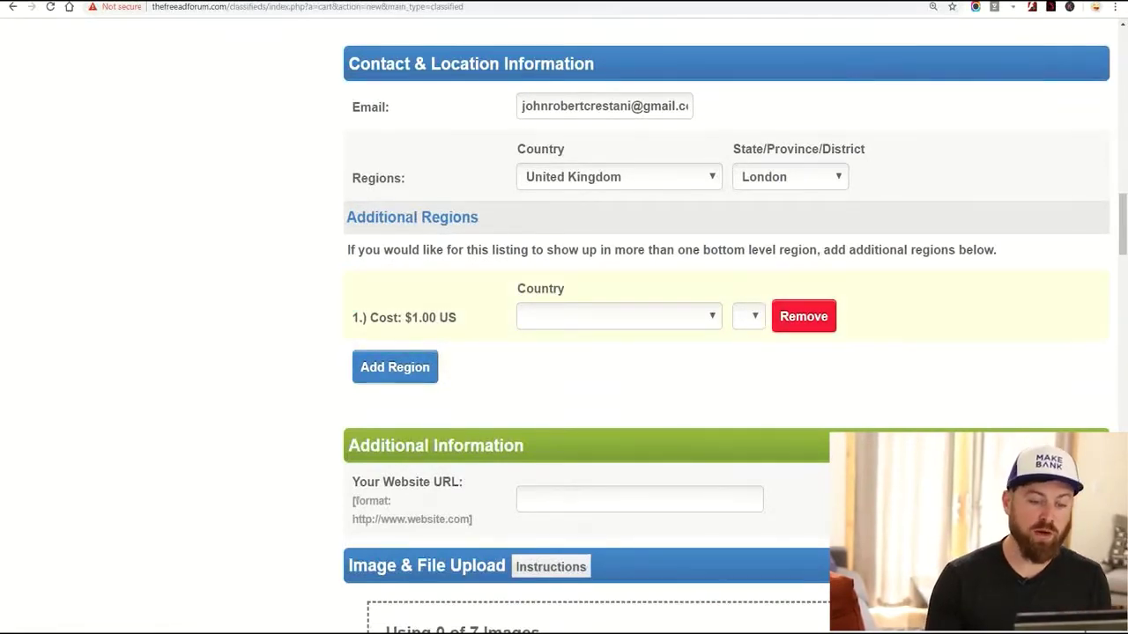
click(803, 316)
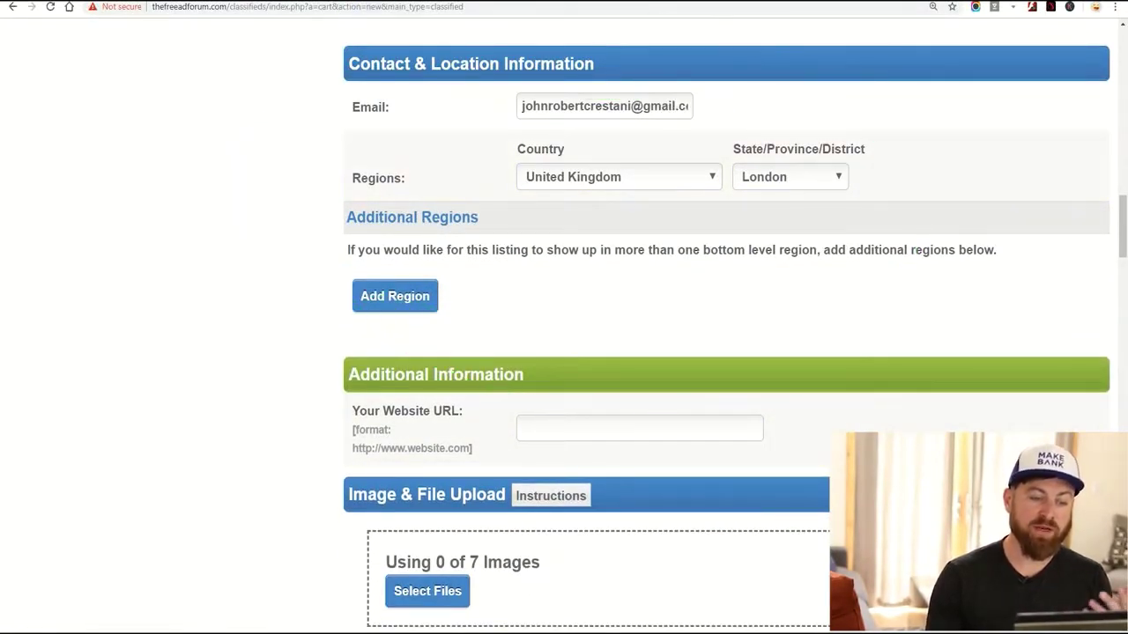
click(640, 238)
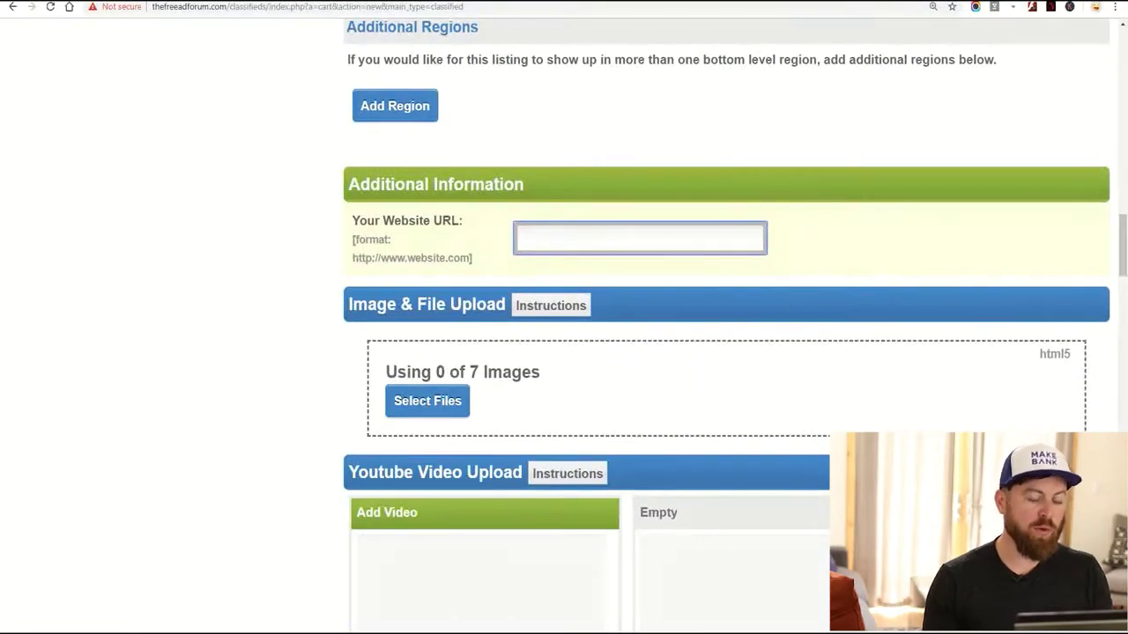
key(ctrl+v)
key(ctrl+z)
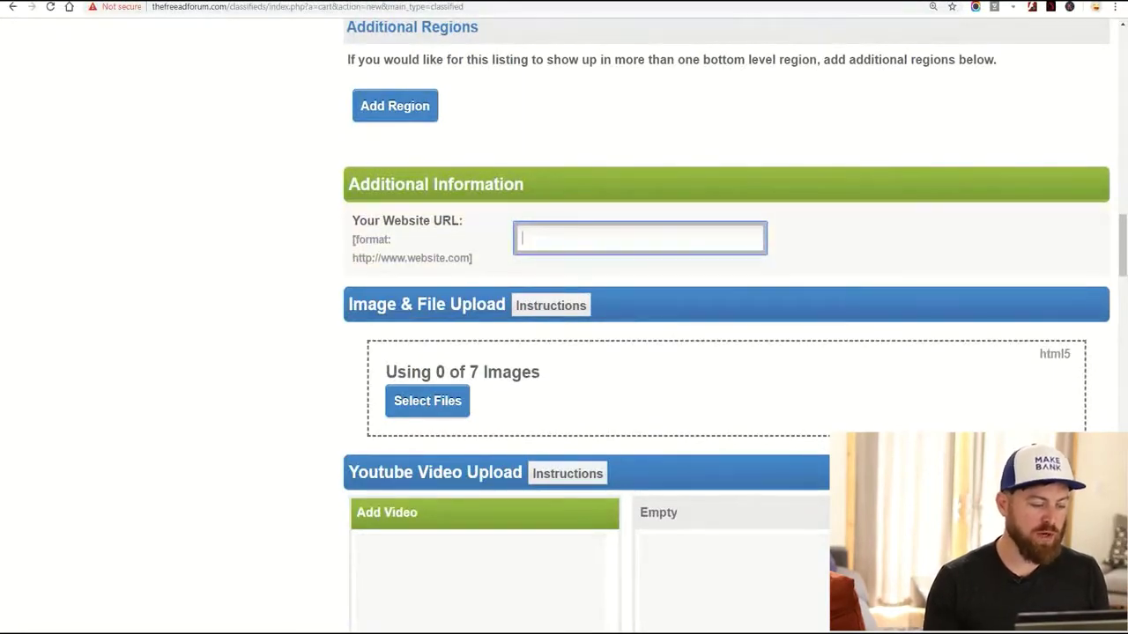
key(alt+Tab)
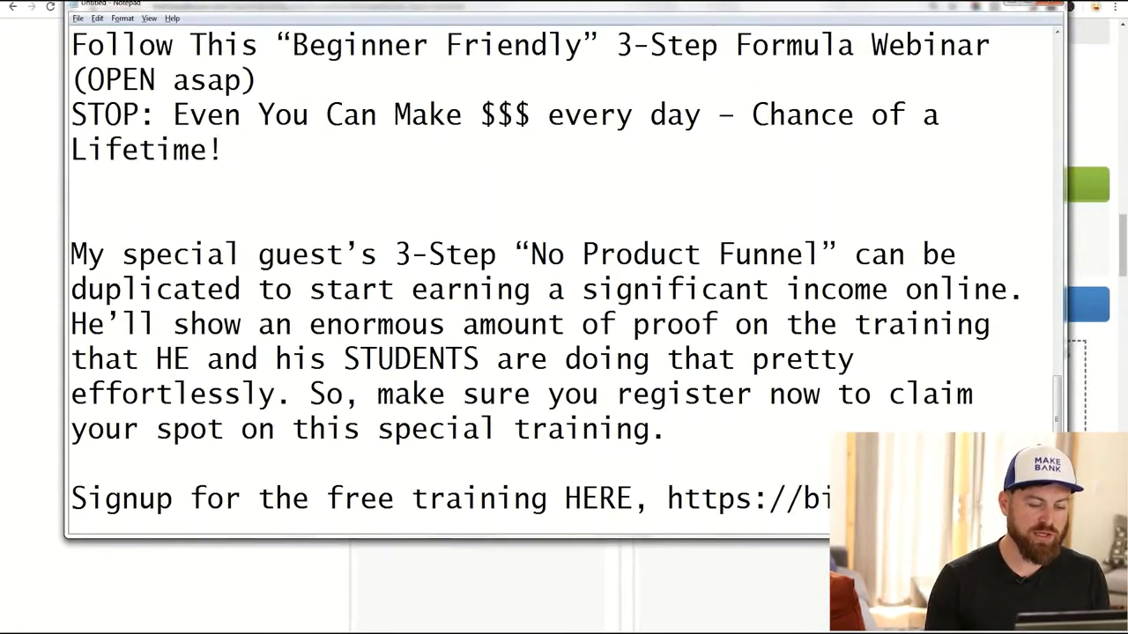
drag(666, 500, 1042, 500)
key(alt+Tab)
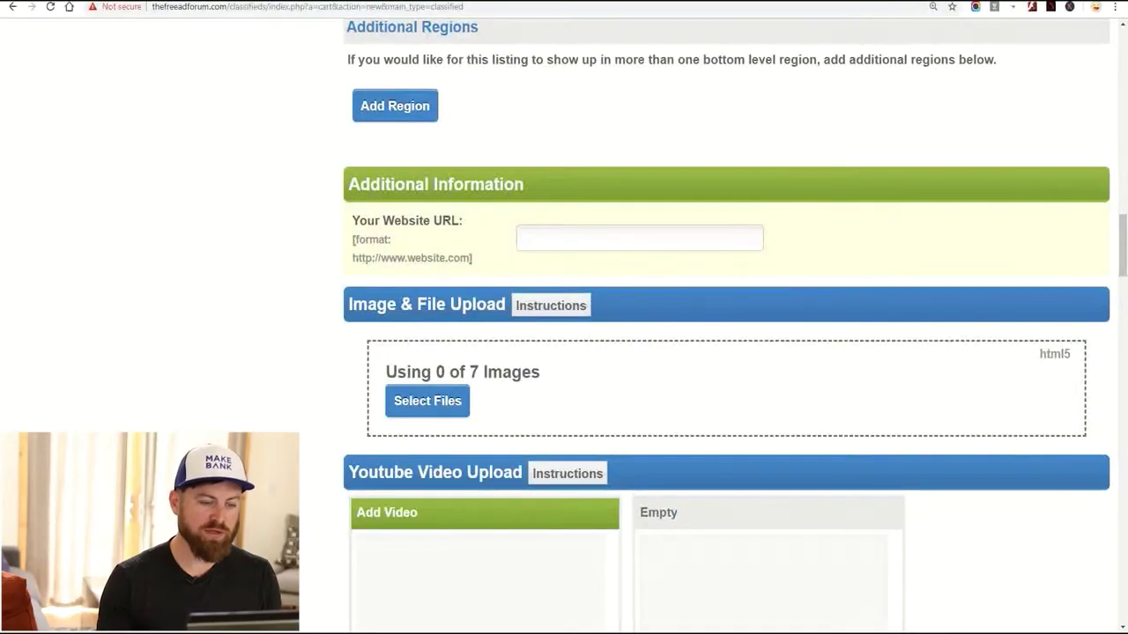
key(ctrl+v)
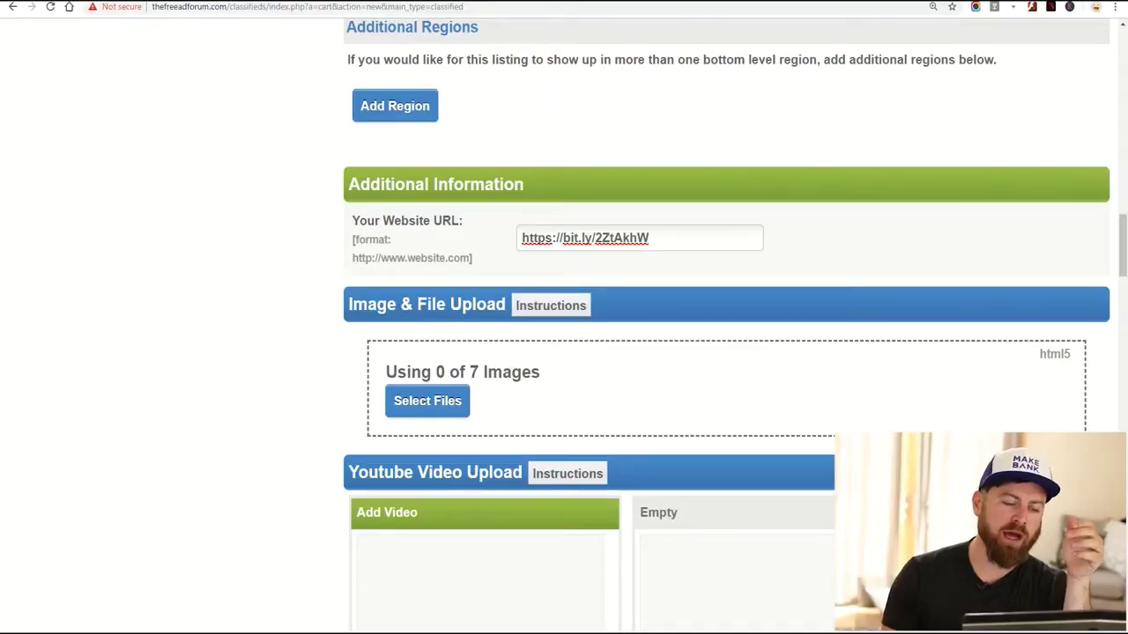
scroll(564, 317, down, 2)
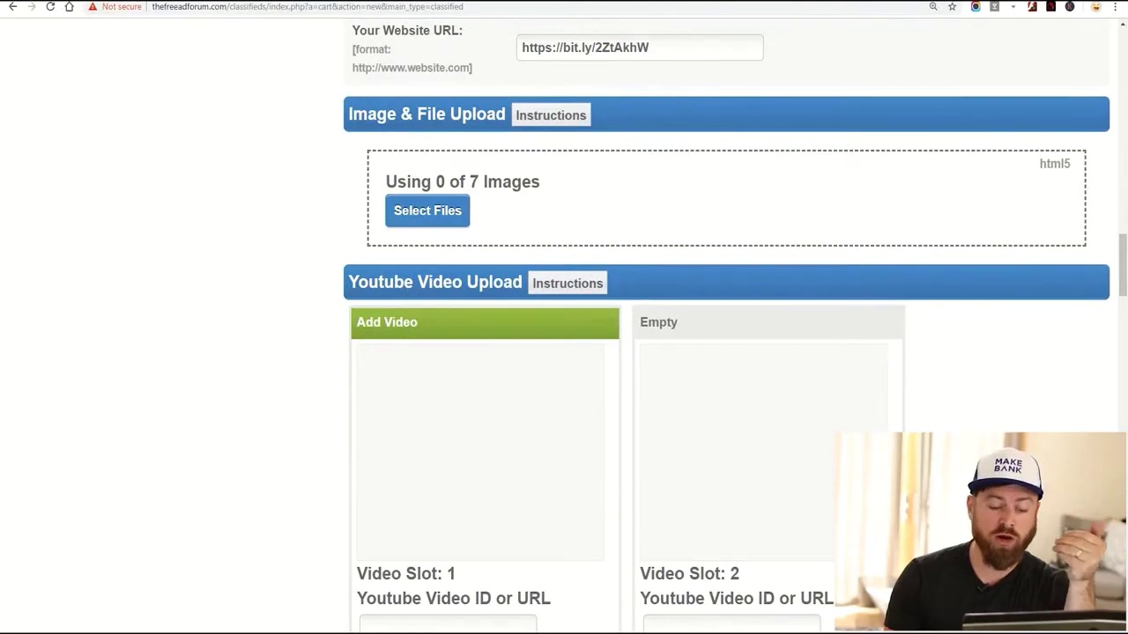
Step: Search Google Images for "work at home" to find pictures for the ad
scroll(564, 317, down, 1)
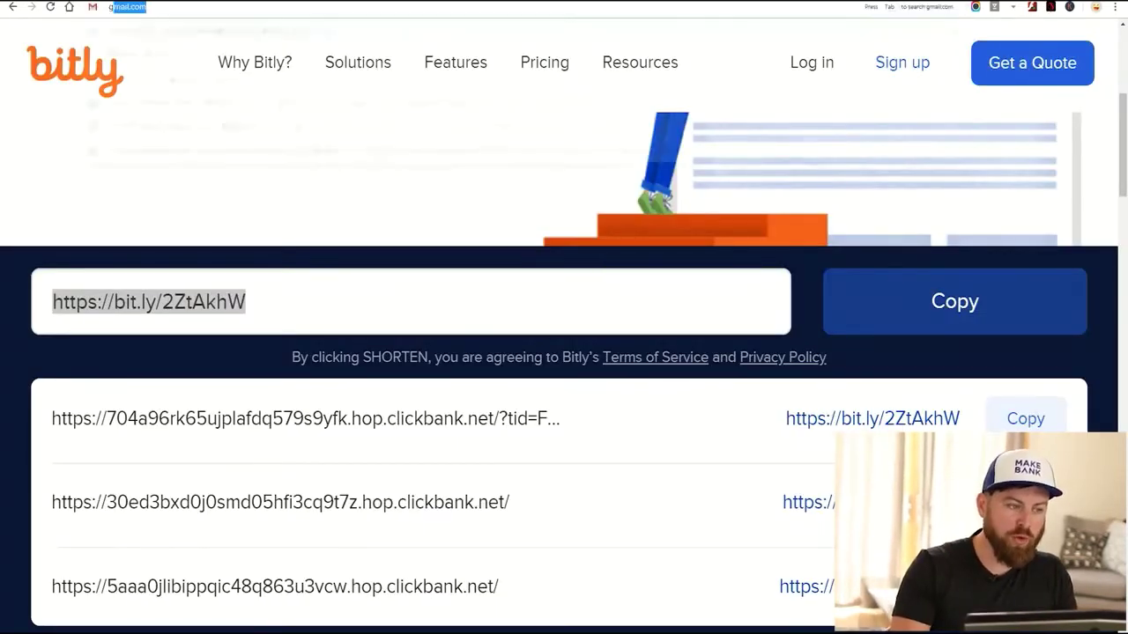
key(ctrl+l)
text(google)
key(Return)
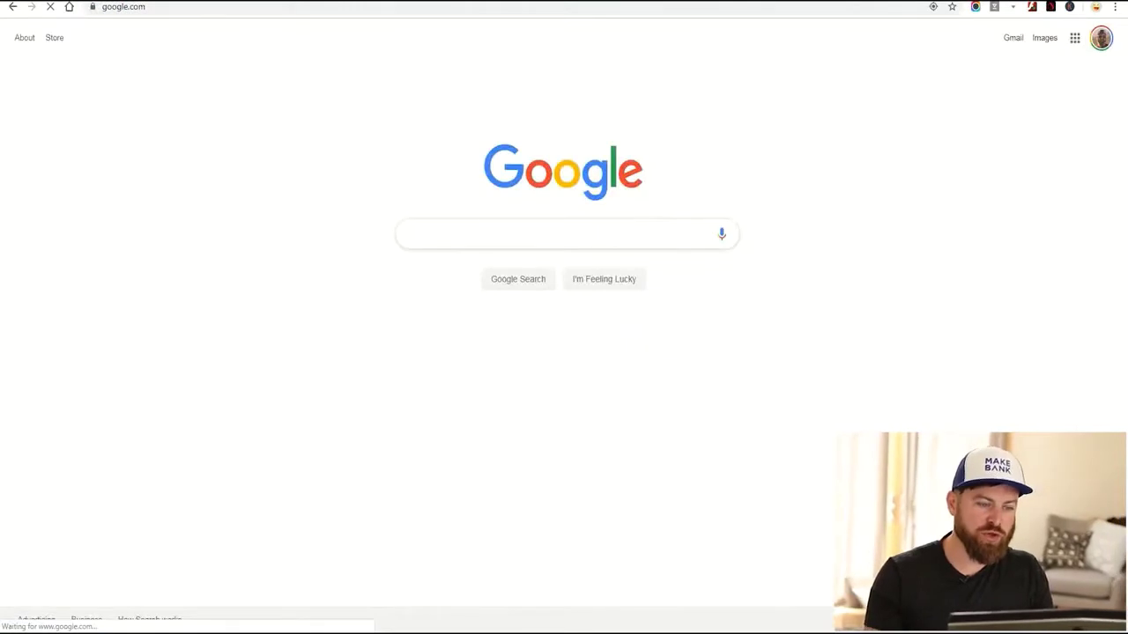
text(work at home)
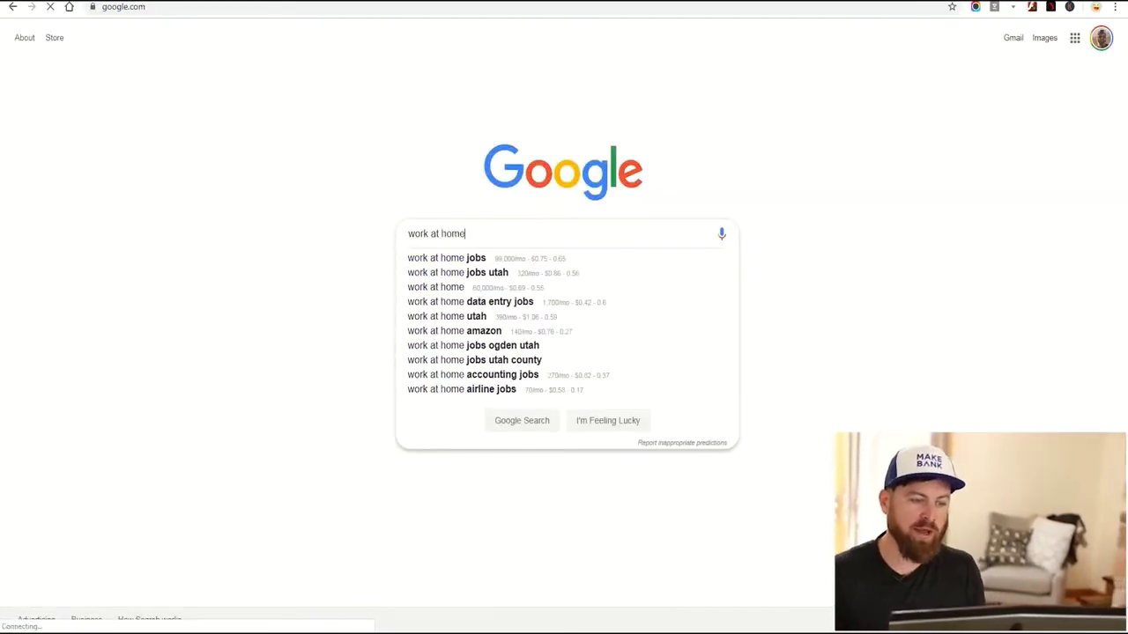
key(Return)
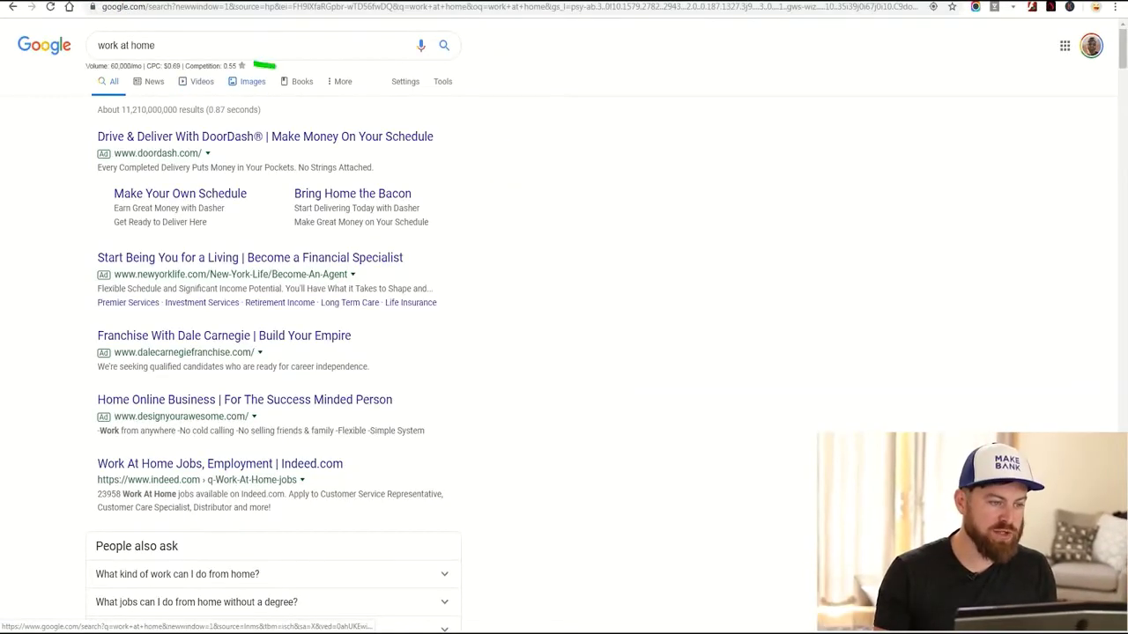
click(253, 81)
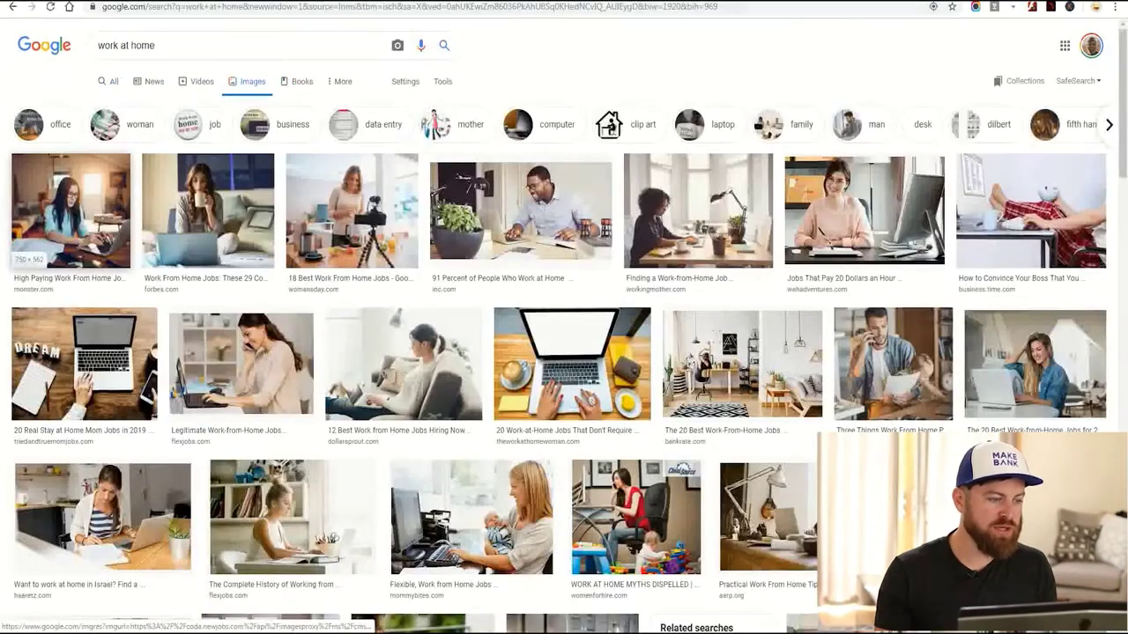
Step: Copy the address of the Monster.com image of the woman working on a laptop and upload it as the listing's first image
click(71, 211)
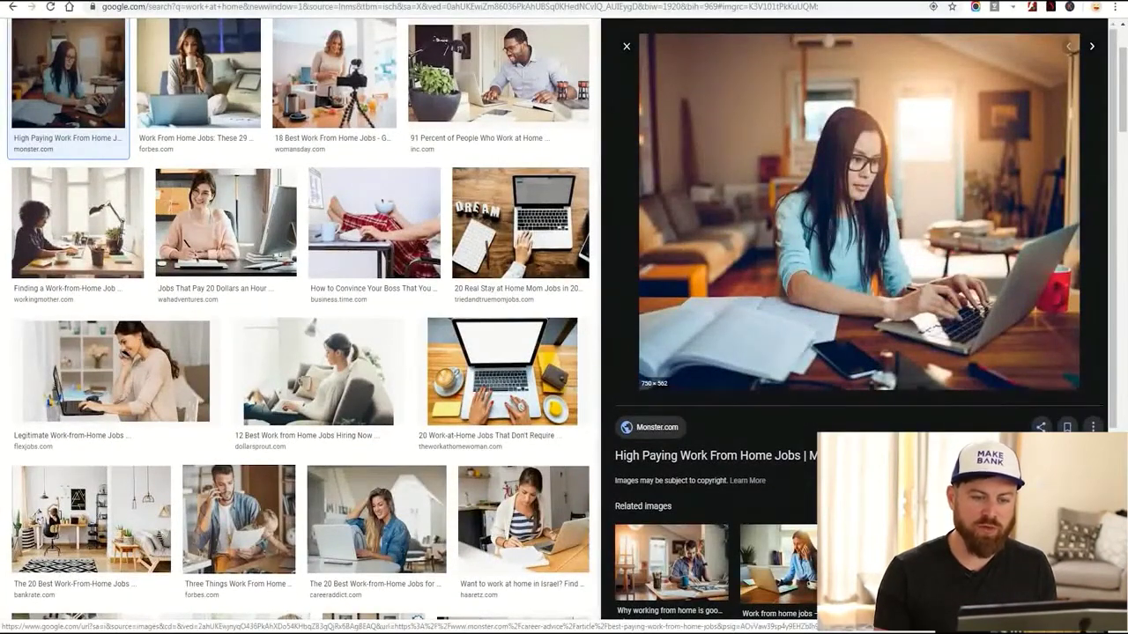
right_click(758, 118)
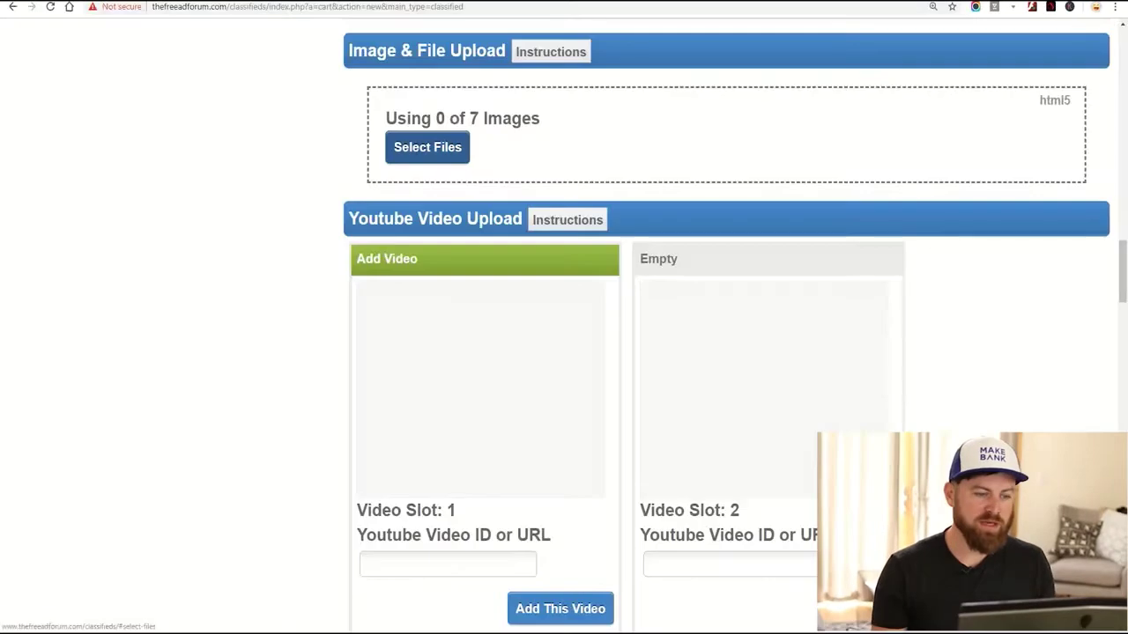
click(426, 144)
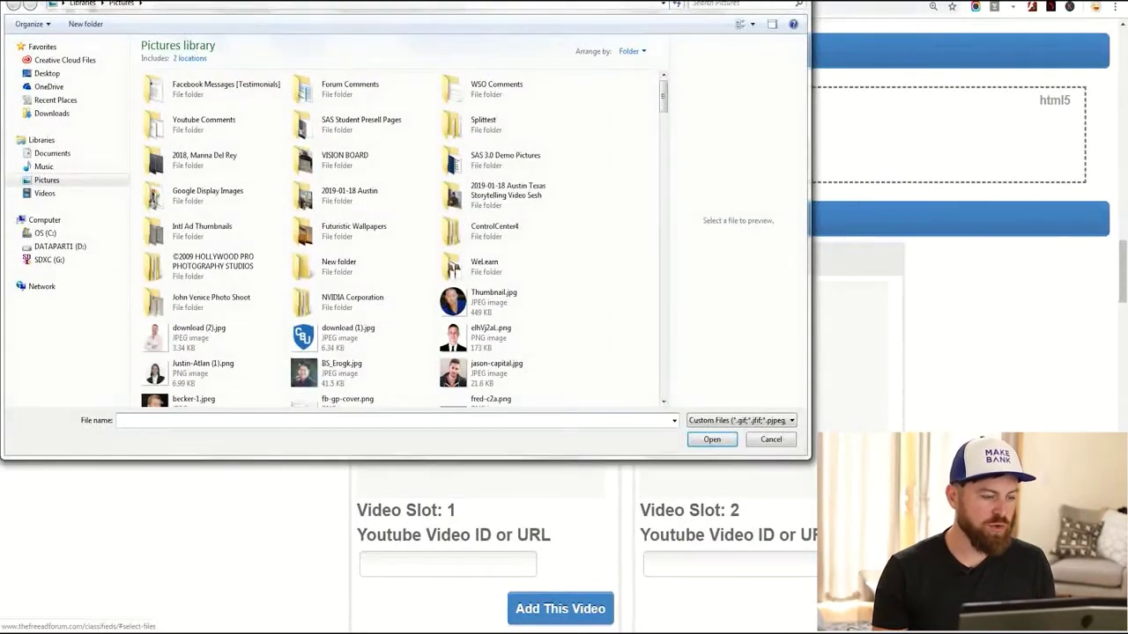
right_click(200, 423)
click(229, 480)
click(711, 439)
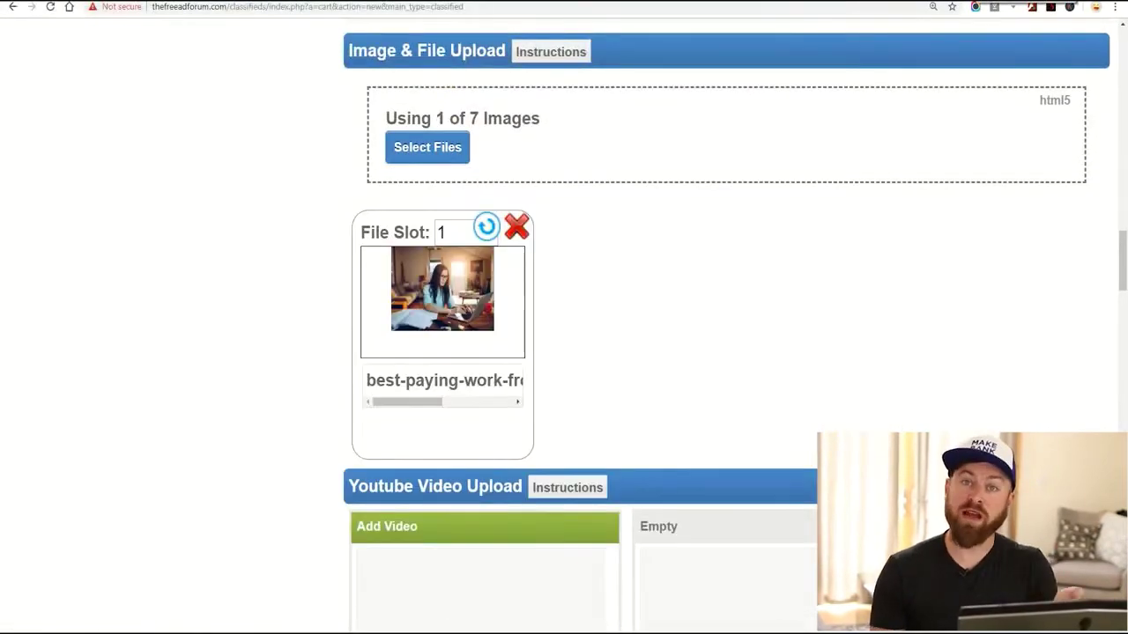
Step: Copy the address of the inc.com image of the man at his desk and upload it as the listing's second image
click(979, 0)
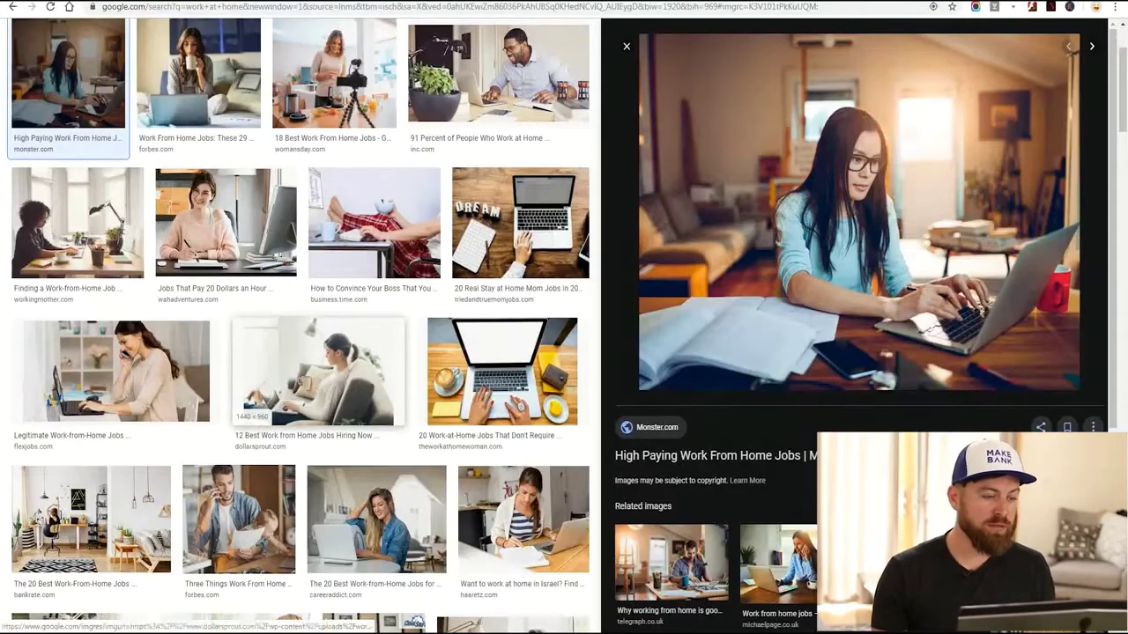
click(498, 74)
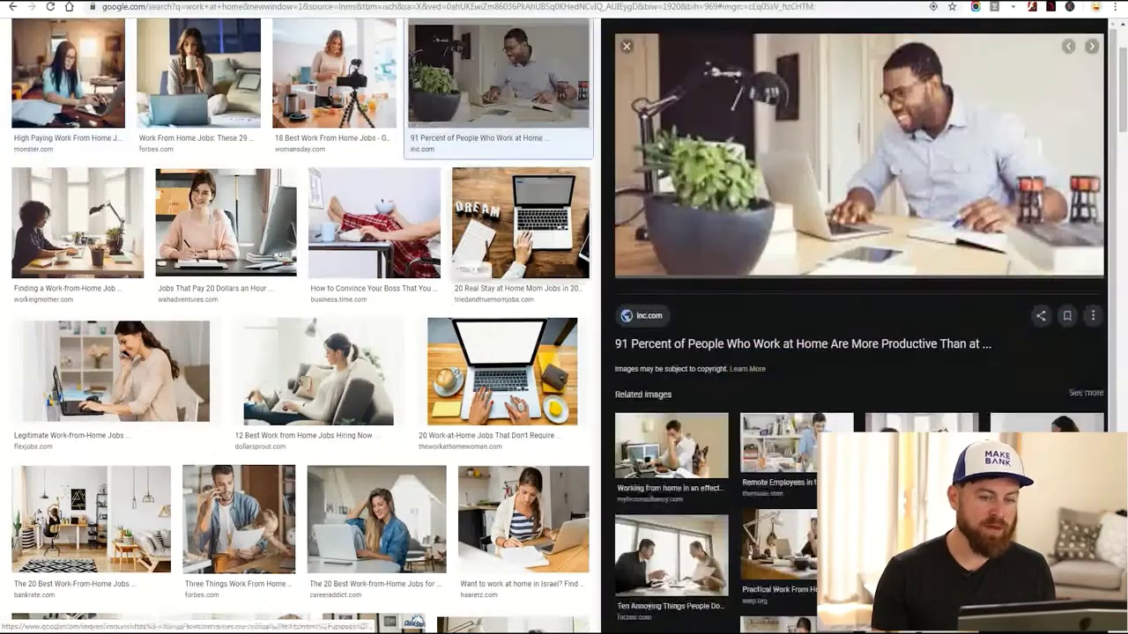
right_click(897, 113)
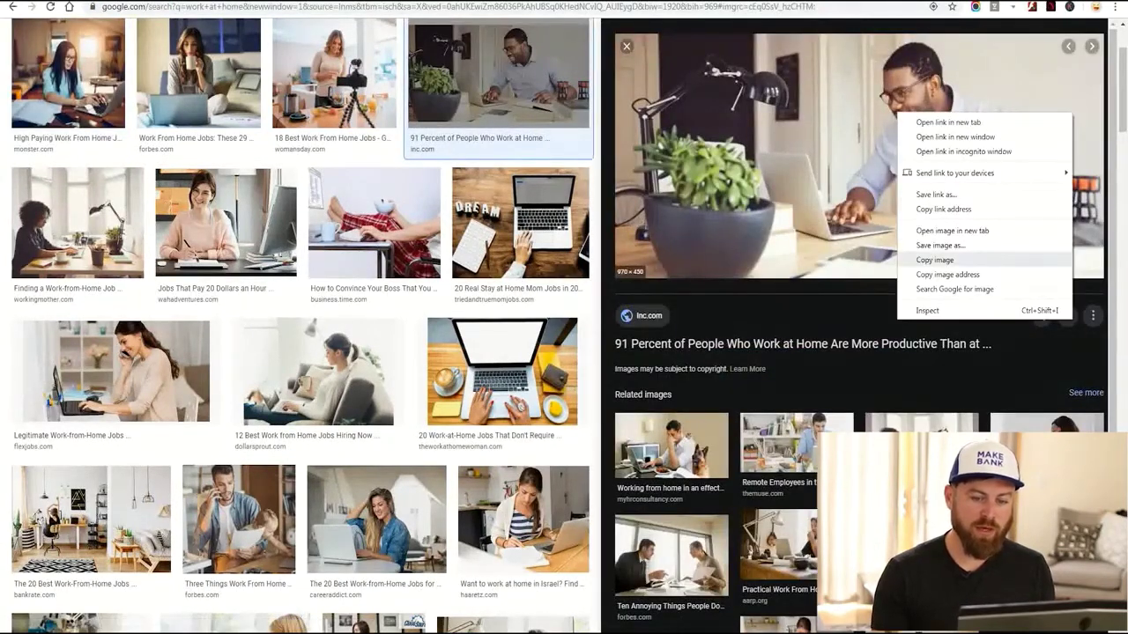
click(934, 260)
right_click(878, 136)
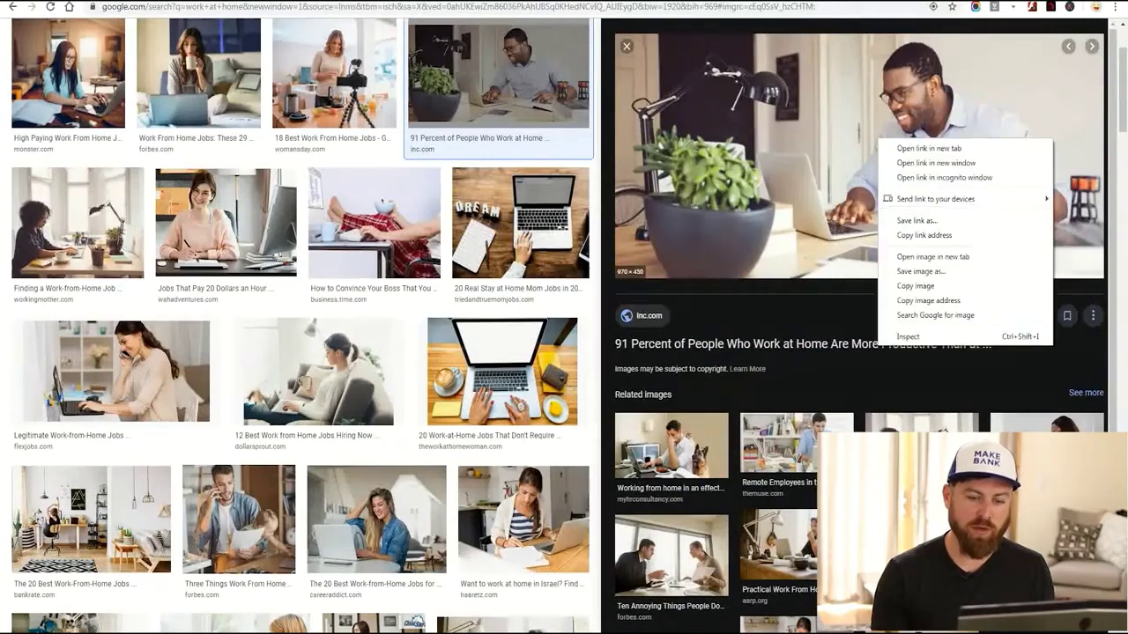
click(956, 296)
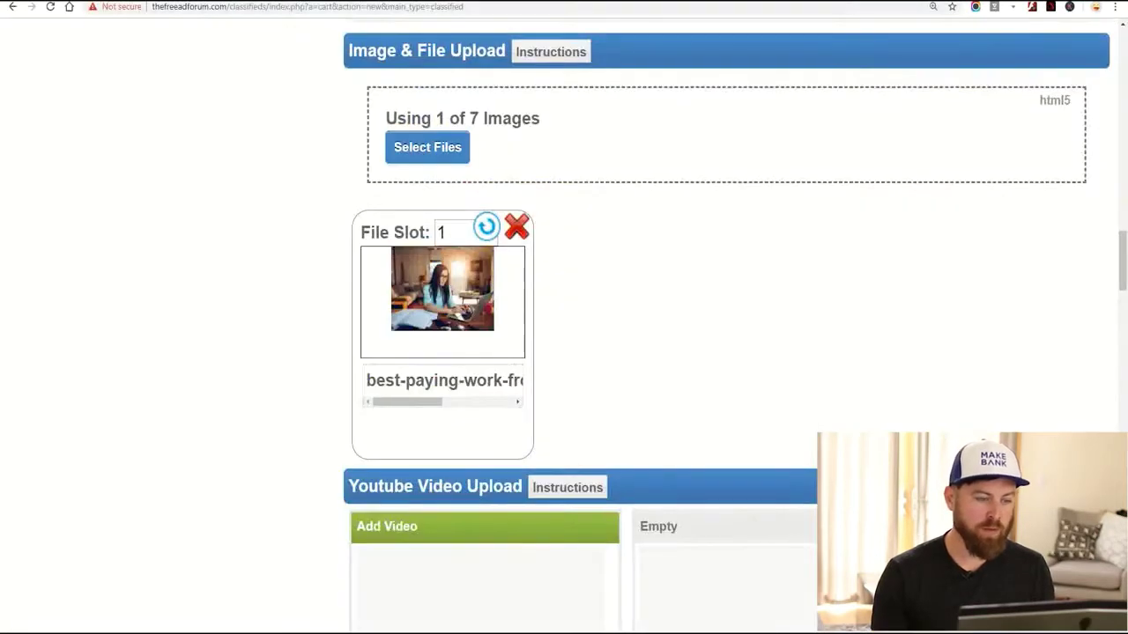
click(427, 147)
text(https://www.incimages.com/uploaded_files/image/970x450/getty_599678014_250056.jpg)
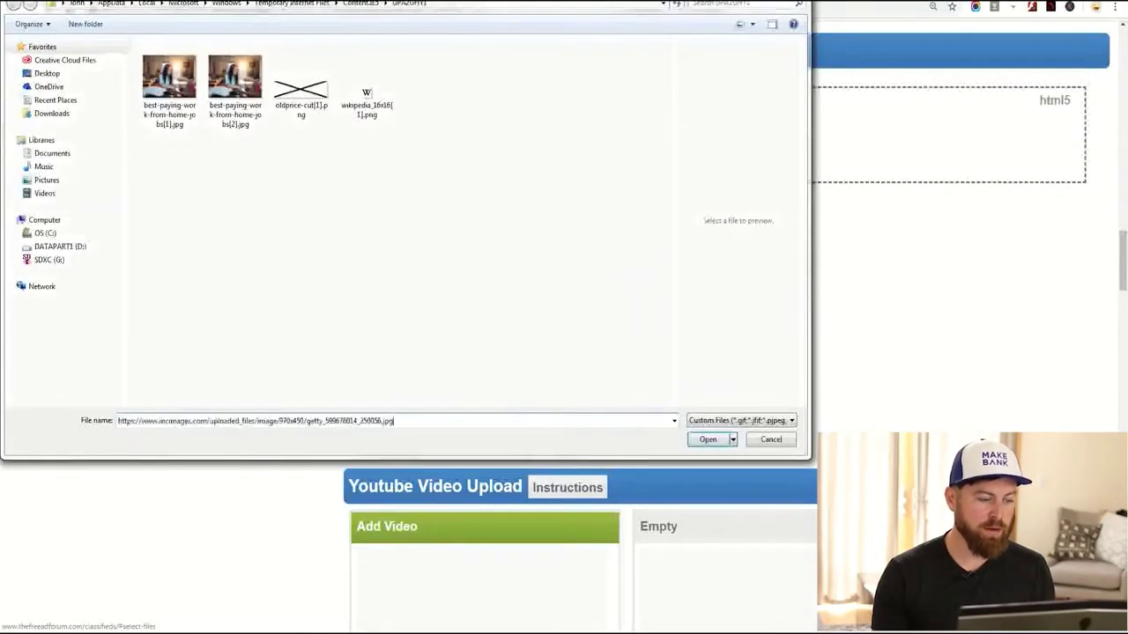
key(Return)
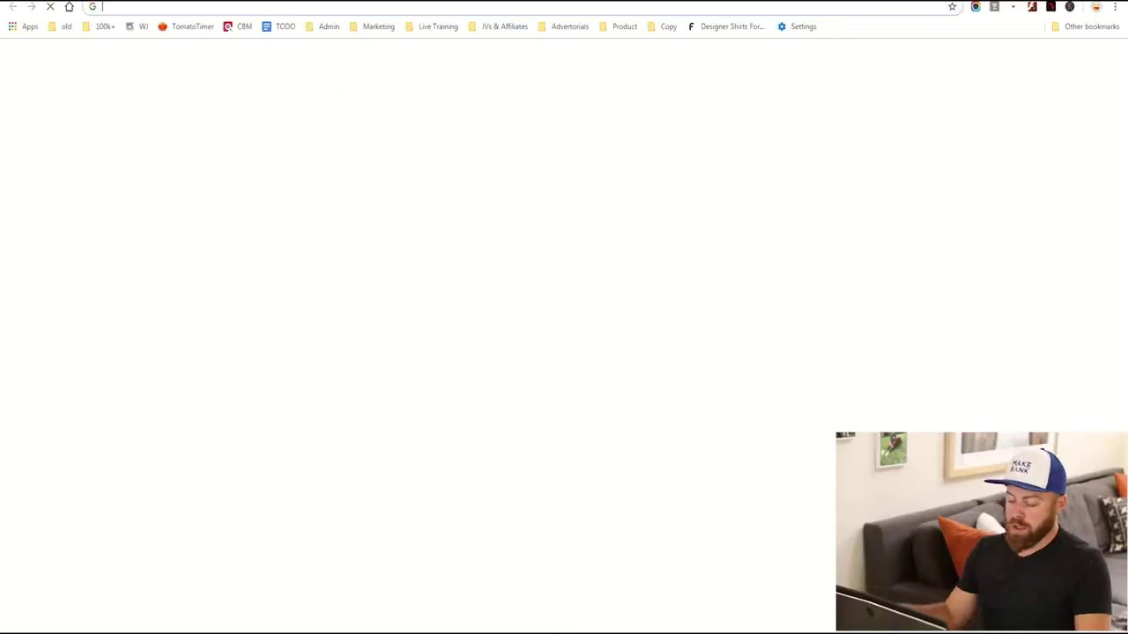
Step: Open youtube.com and go to the account's own channel page
text(youtube.com)
key(Return)
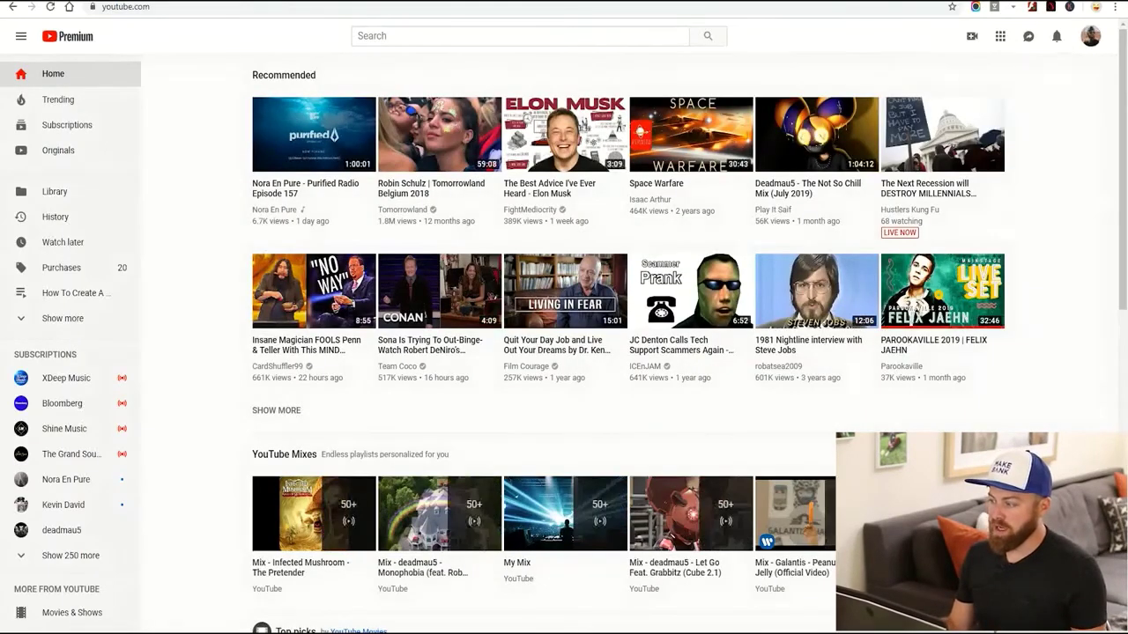
click(1091, 36)
click(988, 118)
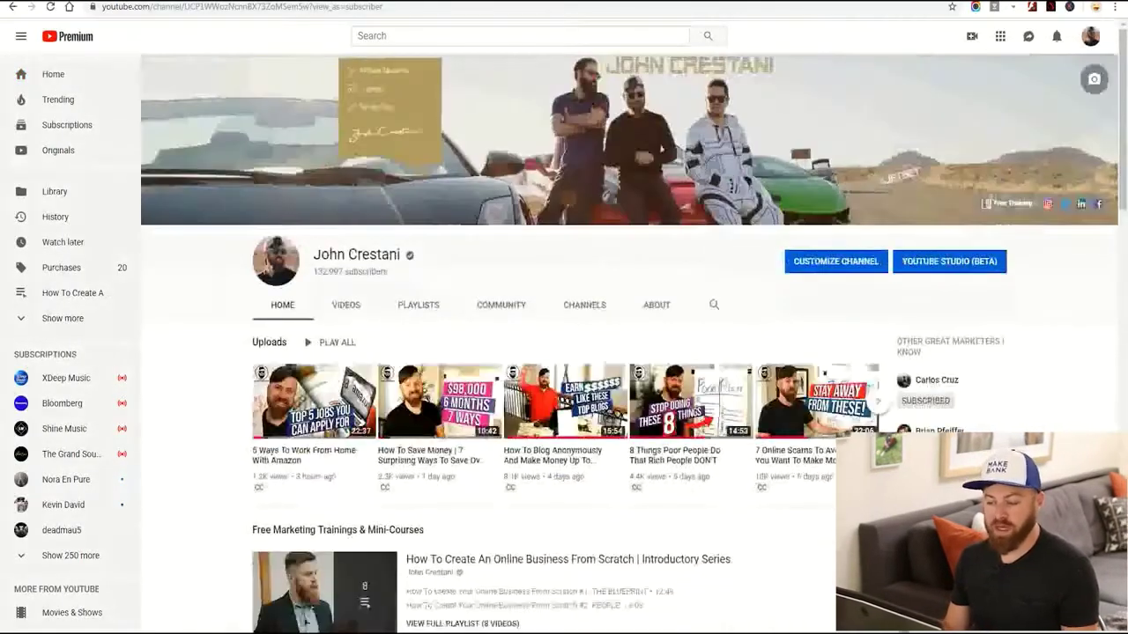
scroll(345, 353, down, 2)
scroll(346, 352, up, 2)
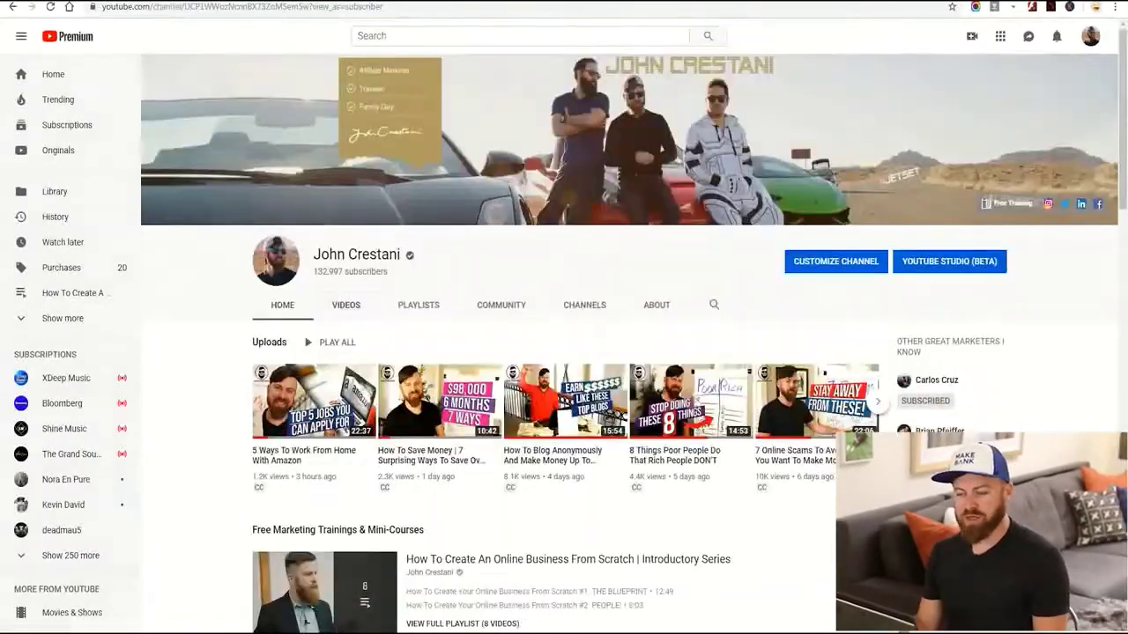
Step: Sort the channel's uploaded videos by popularity and open "Invitation To Learn How To Create An Automated, Online Business"
click(345, 305)
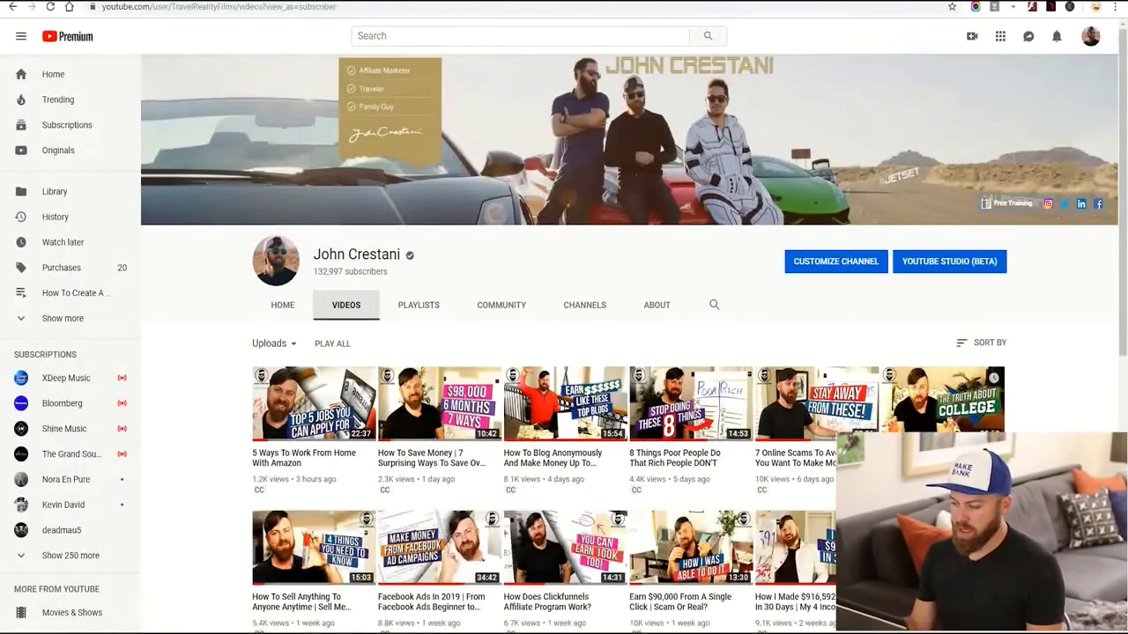
click(984, 343)
click(969, 376)
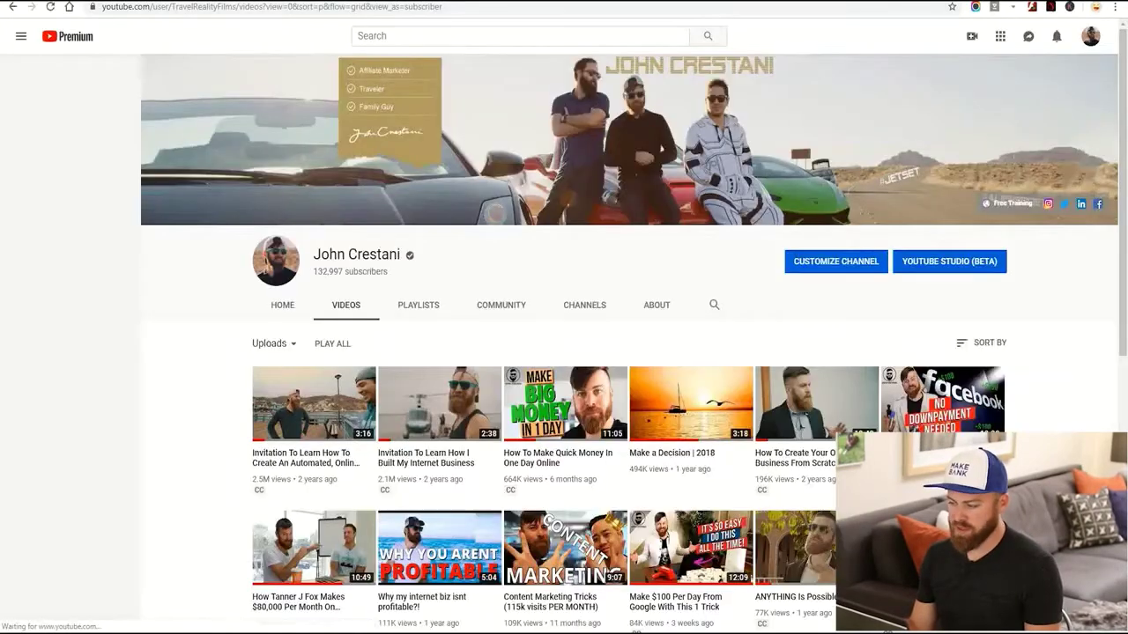
click(981, 343)
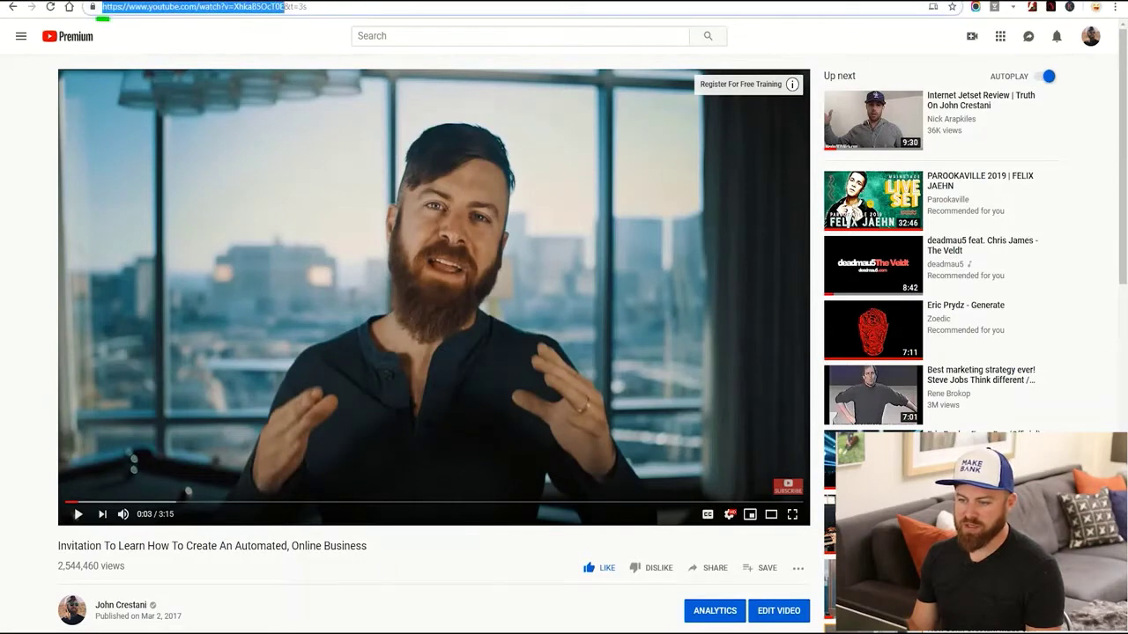
drag(103, 16, 339, 41)
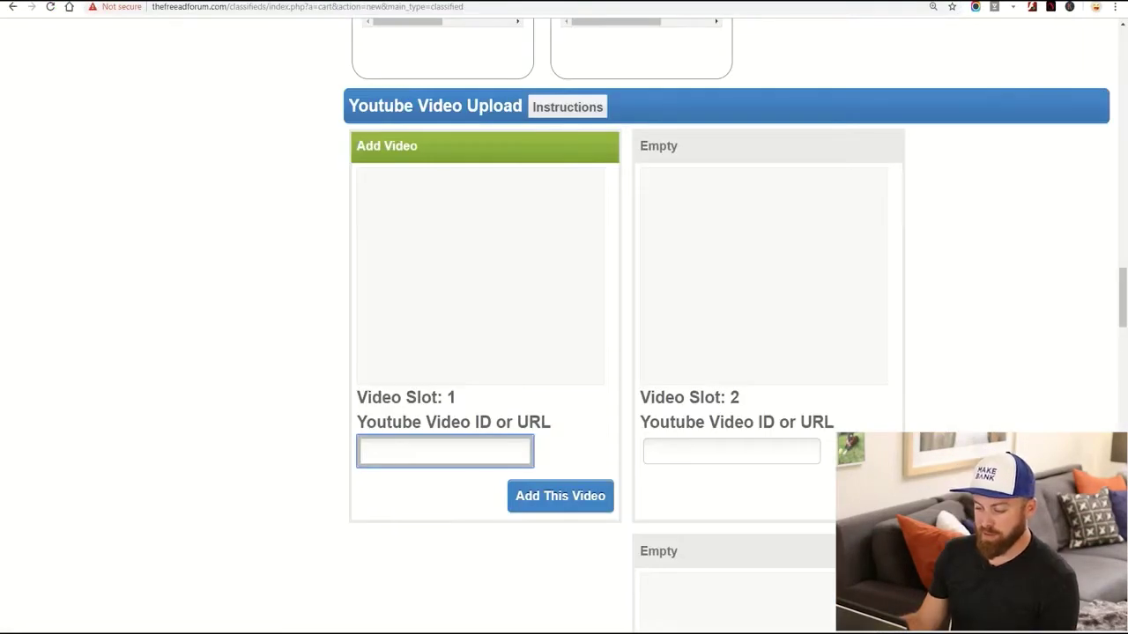
right_click(426, 454)
click(451, 532)
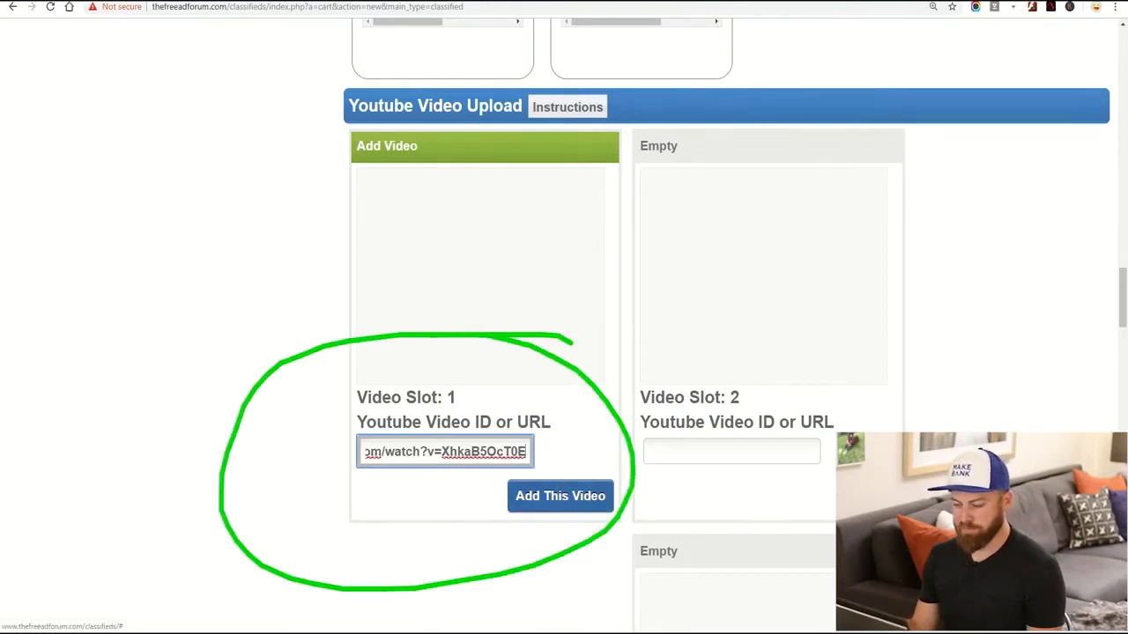
click(561, 496)
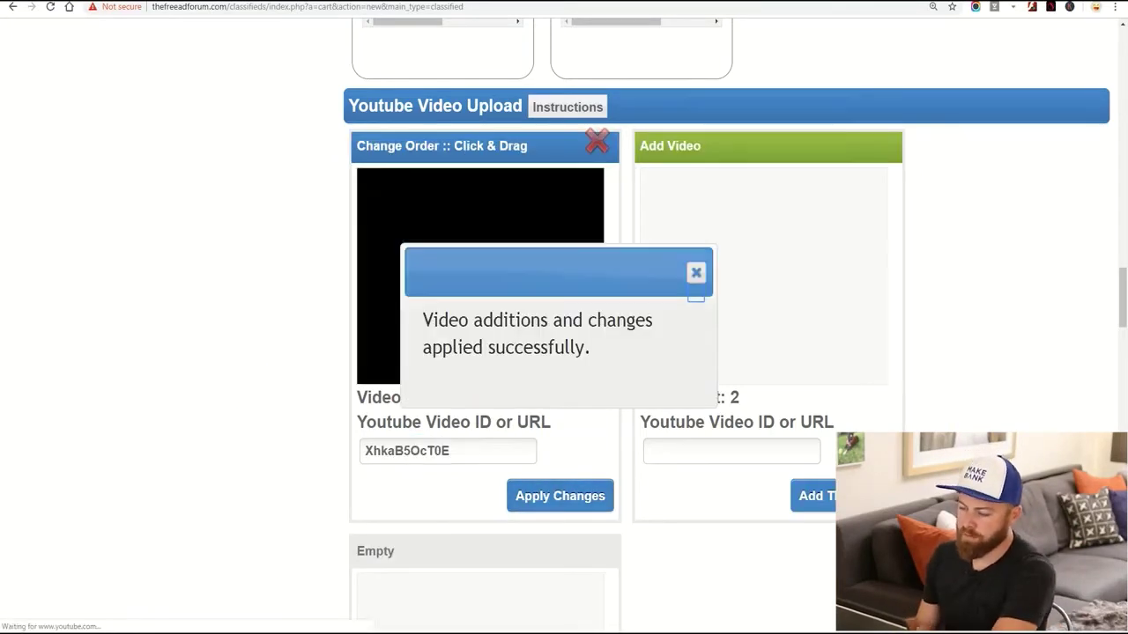
click(561, 496)
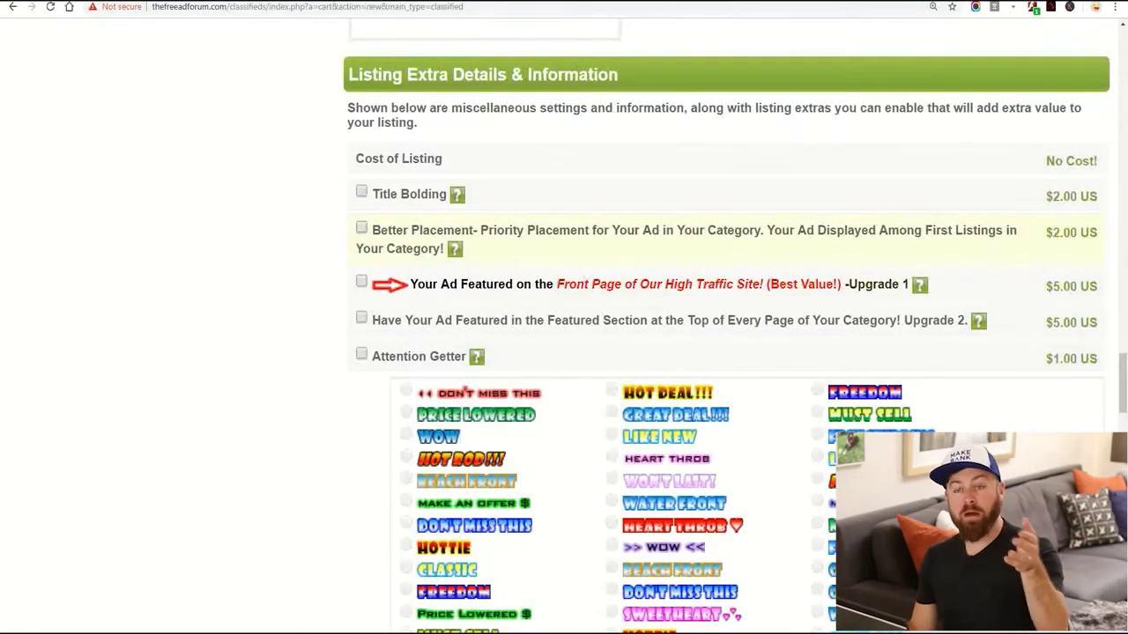
Step: Review the paid listing extras, including title bolding, better placement, featured upgrades and the attention getter graphics
mouse_move(1050, 140)
mouse_down()
mouse_move(1125, 384)
mouse_move(593, 387)
mouse_up()
mouse_move(513, 176)
mouse_down()
mouse_move(540, 195)
mouse_move(518, 328)
mouse_move(934, 167)
mouse_move(479, 375)
mouse_move(213, 324)
mouse_up()
key(Escape)
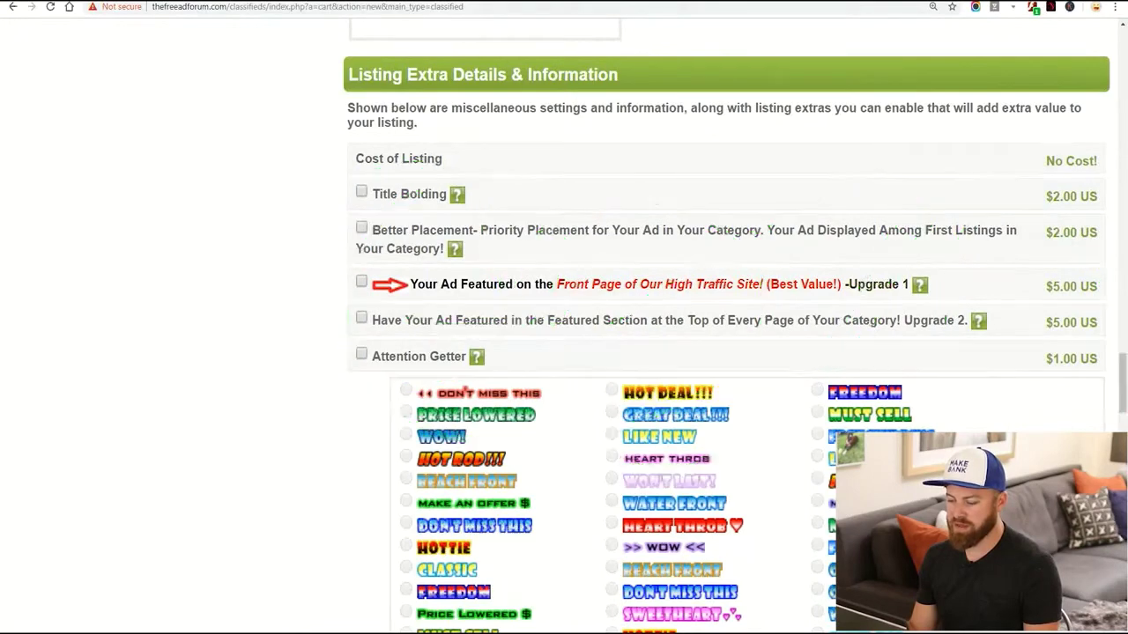
scroll(727, 352, down, 3)
mouse_move(967, 204)
mouse_down()
mouse_move(881, 190)
mouse_move(432, 630)
mouse_move(1031, 375)
mouse_move(755, 496)
mouse_up()
key(Escape)
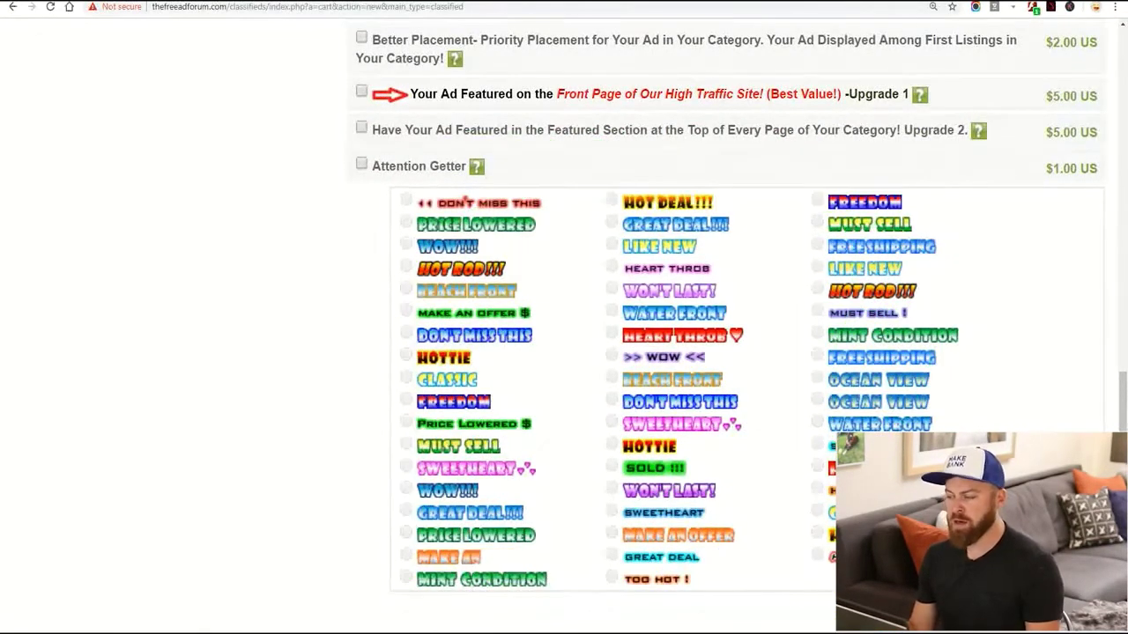
mouse_move(307, 265)
mouse_down()
mouse_move(692, 151)
mouse_move(1126, 314)
mouse_up()
key(Escape)
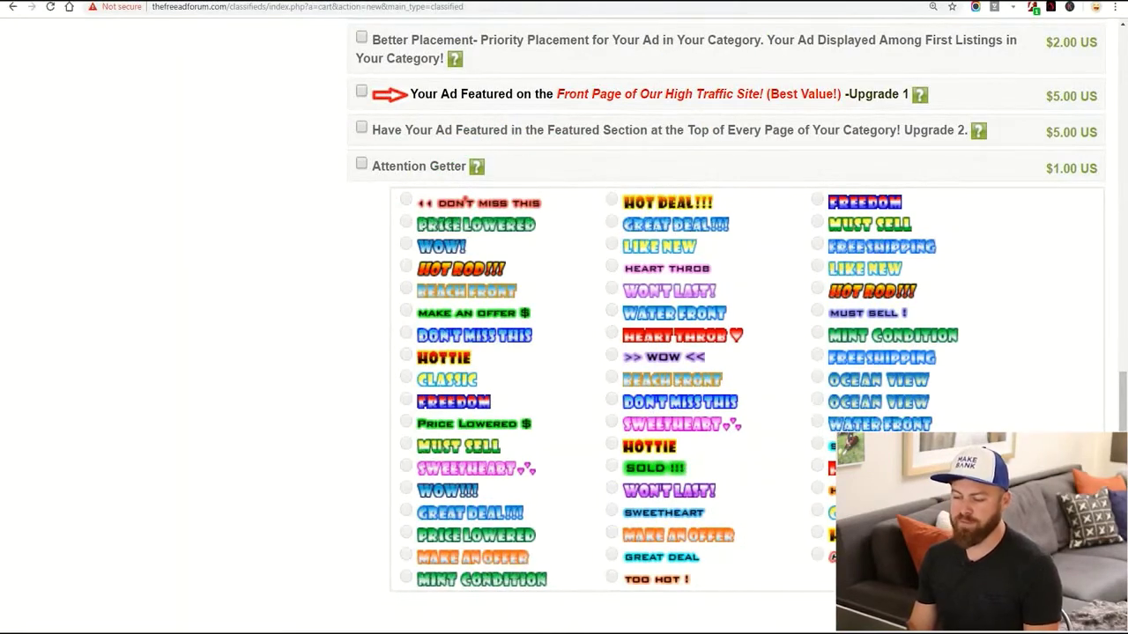
scroll(727, 353, down, 3)
scroll(727, 352, down, 5)
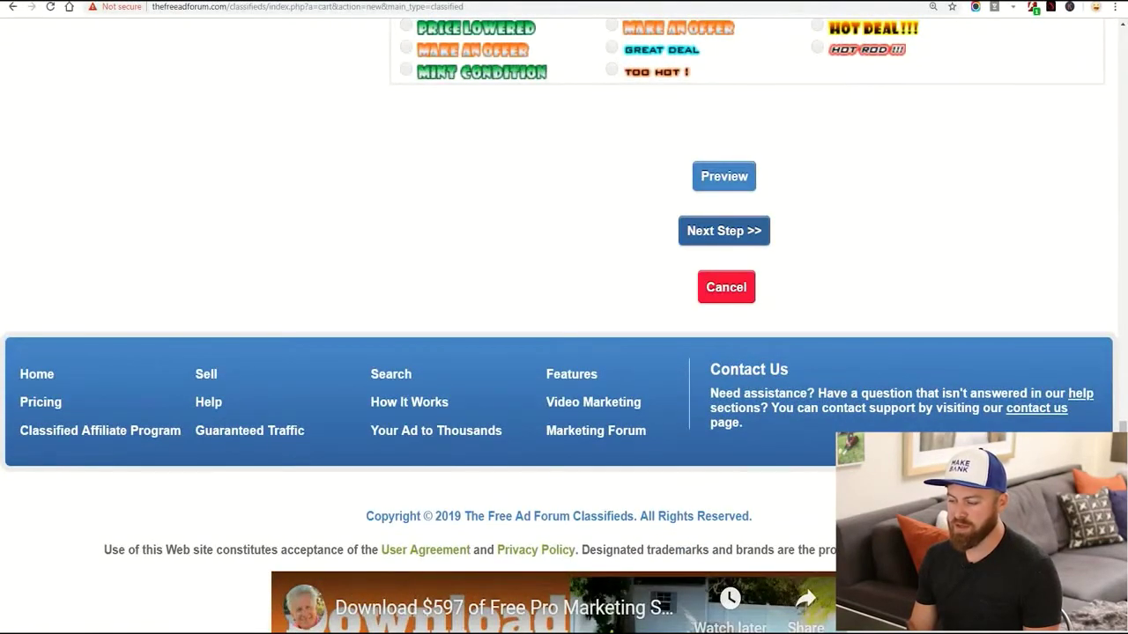
Step: Continue to the listing's item preview without selecting any paid extras
mouse_move(785, 126)
mouse_down()
mouse_move(660, 234)
mouse_move(668, 141)
mouse_up()
key(Escape)
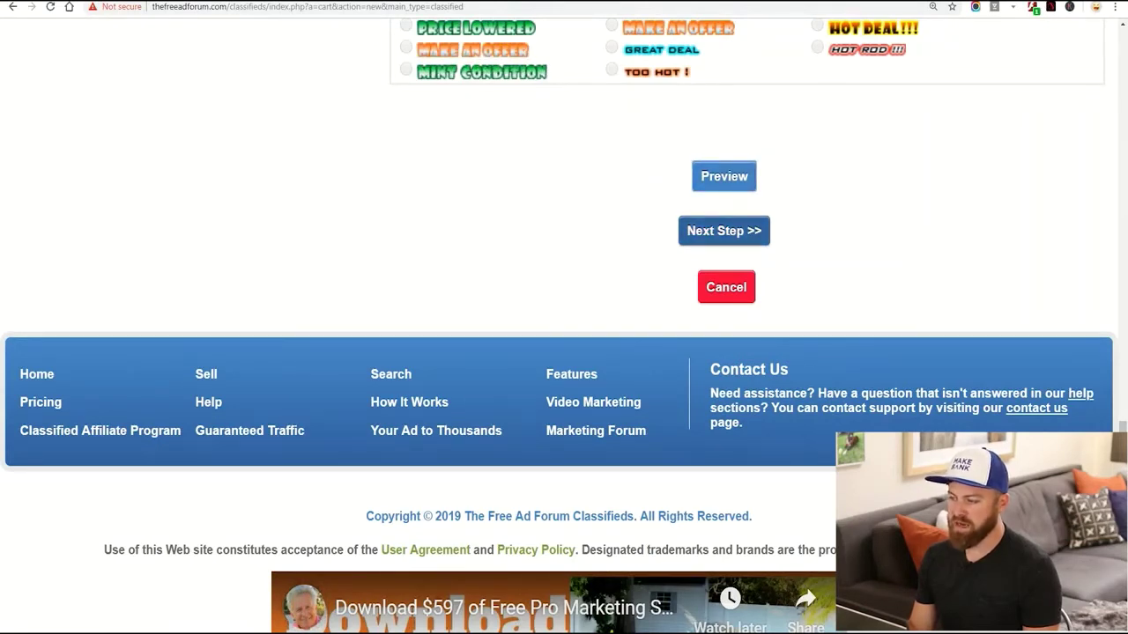
click(723, 230)
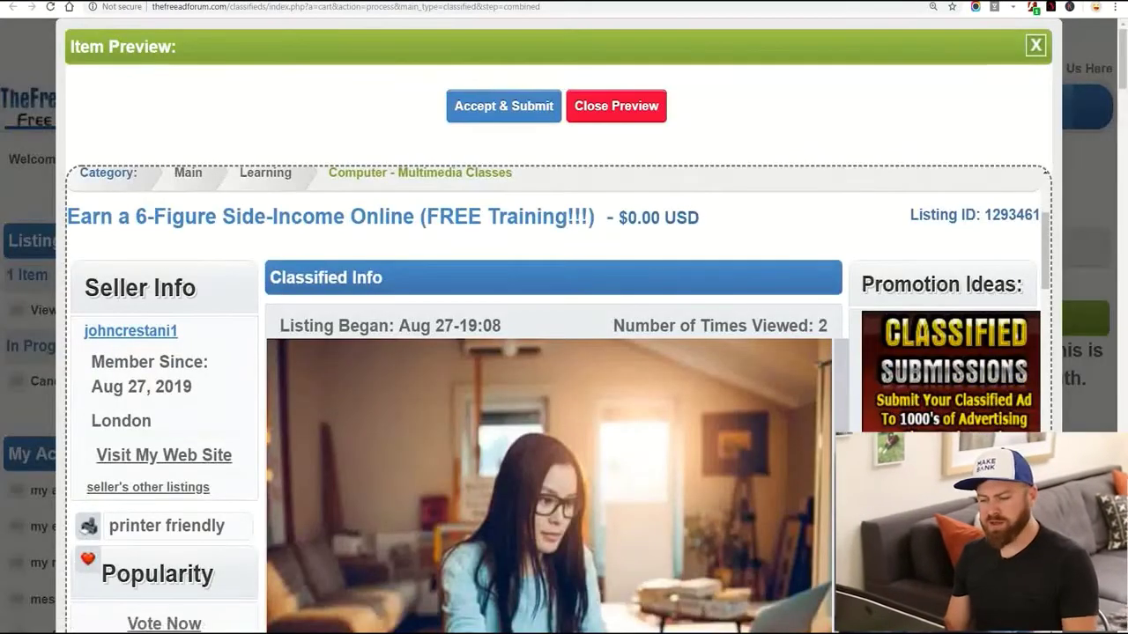
Step: Check the title, images, tags, embedded video and description in the item preview
scroll(555, 396, down, 2)
scroll(555, 396, up, 3)
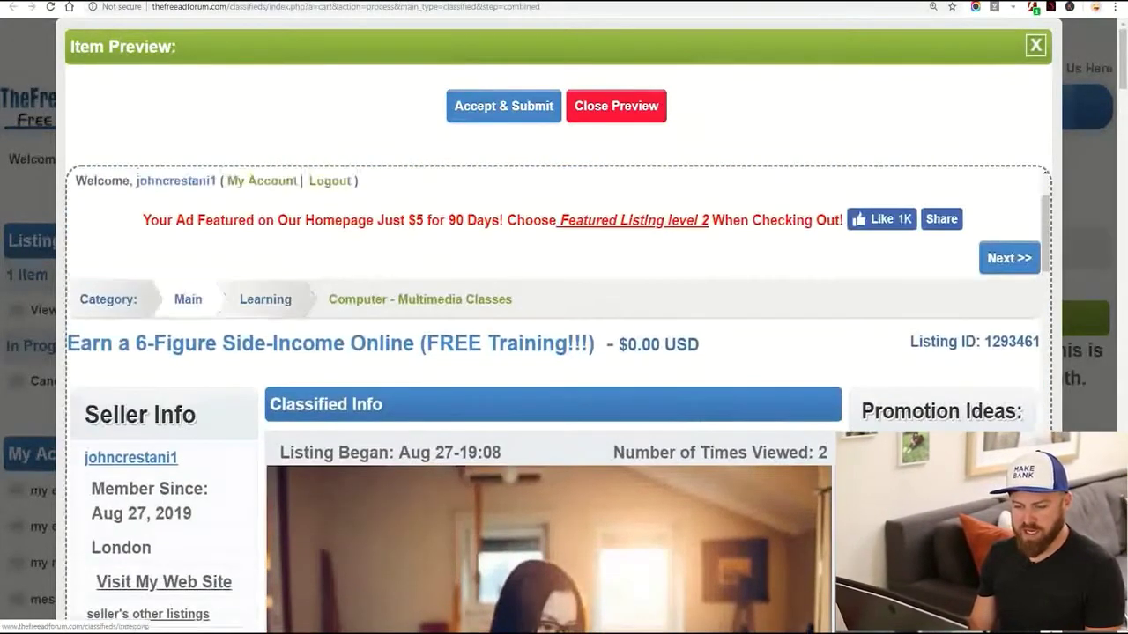
mouse_move(330, 328)
mouse_down()
mouse_move(64, 331)
mouse_move(559, 369)
mouse_move(106, 345)
mouse_up()
key(Escape)
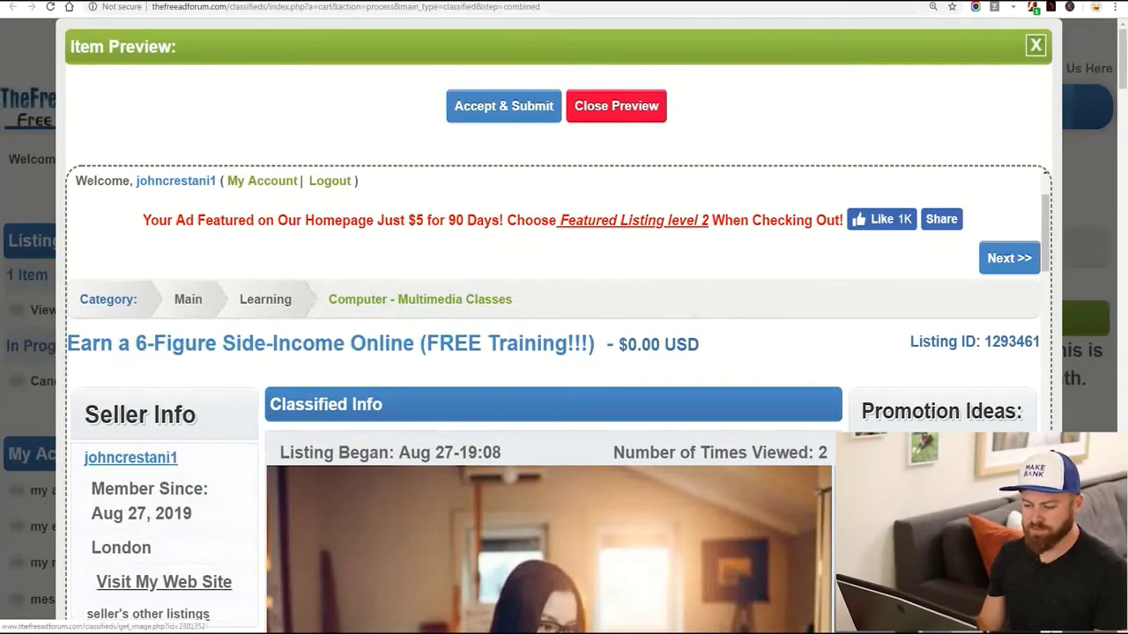
scroll(555, 396, down, 5)
scroll(555, 396, up, 3)
scroll(555, 396, down, 3)
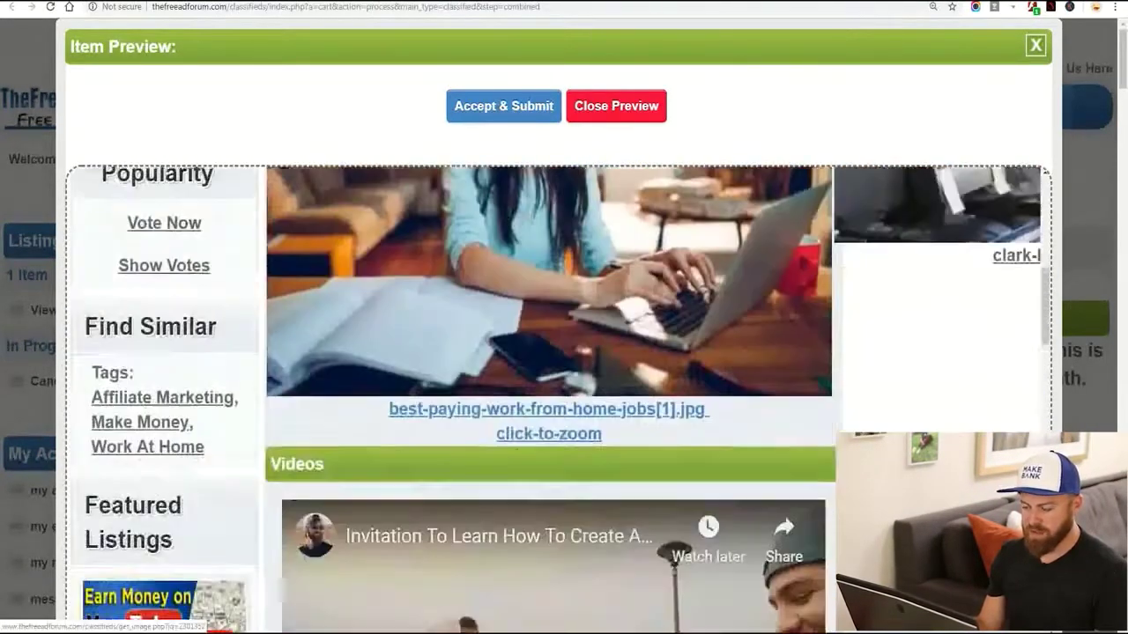
scroll(555, 396, down, 4)
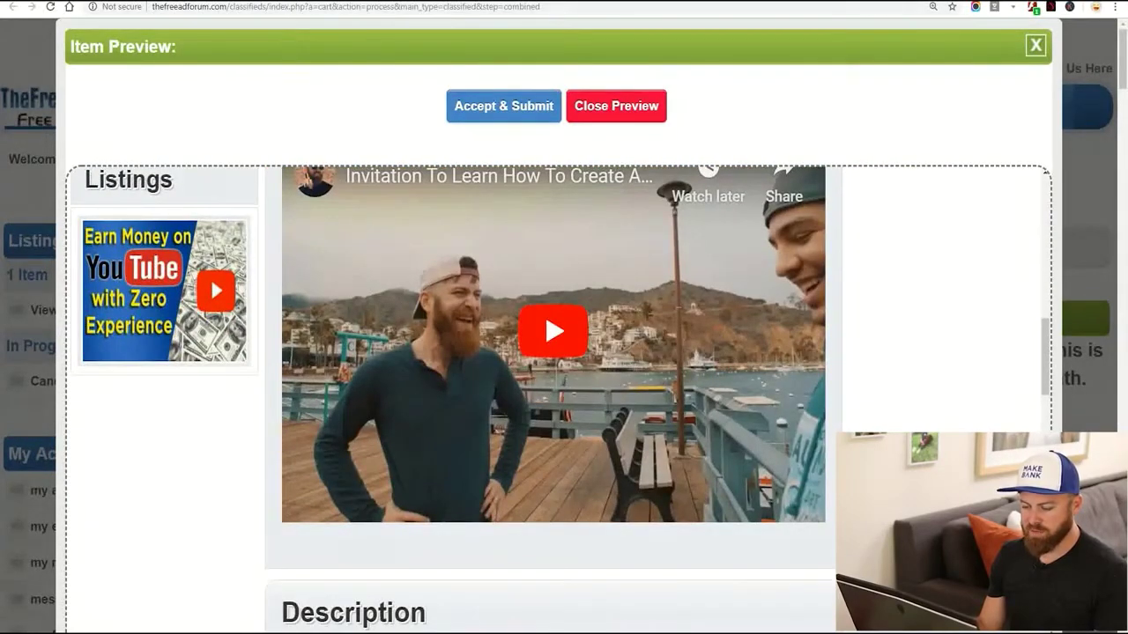
scroll(555, 396, down, 6)
Step: Accept the previewed ad and submit it as a free classified listing
mouse_move(851, 230)
mouse_down()
mouse_move(599, 181)
mouse_move(733, 313)
mouse_move(659, 417)
mouse_move(772, 372)
mouse_up()
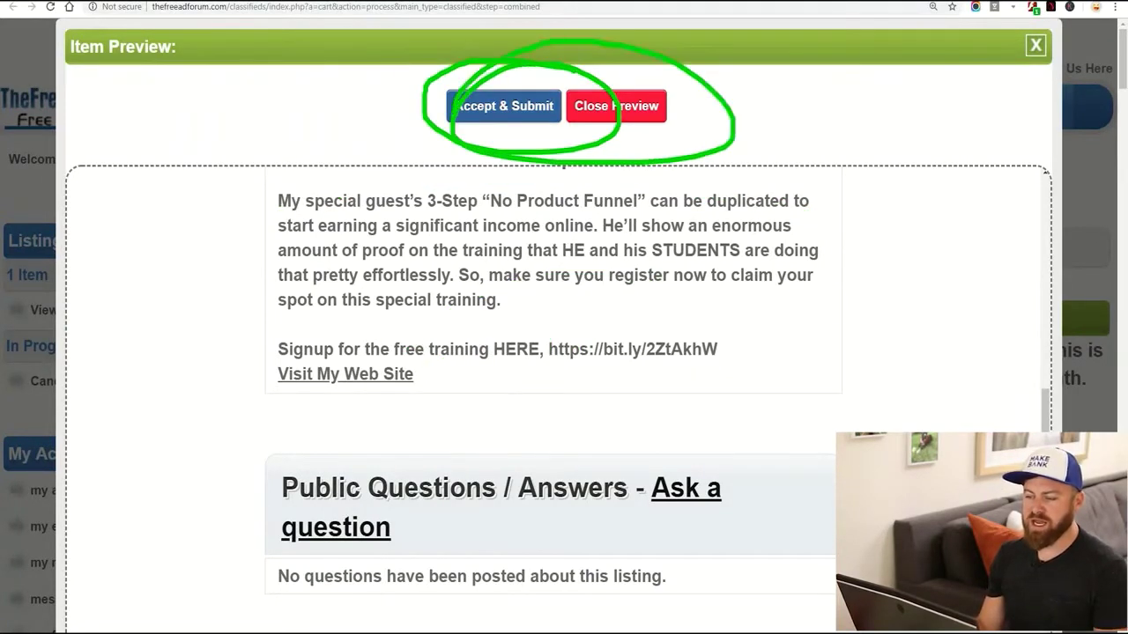
click(503, 107)
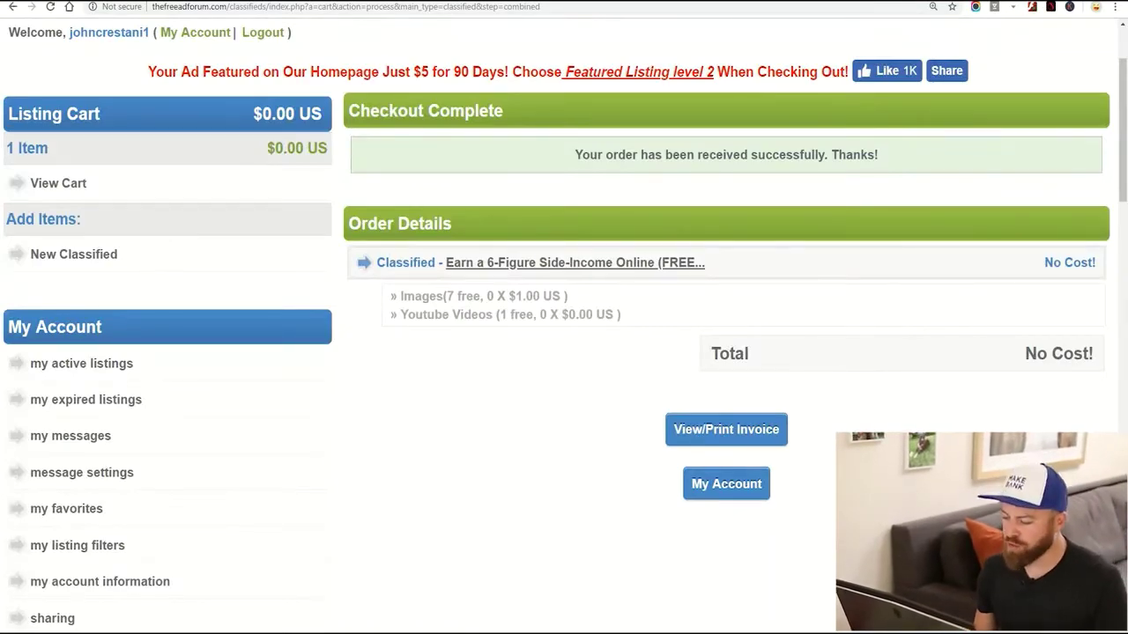
drag(707, 266, 730, 459)
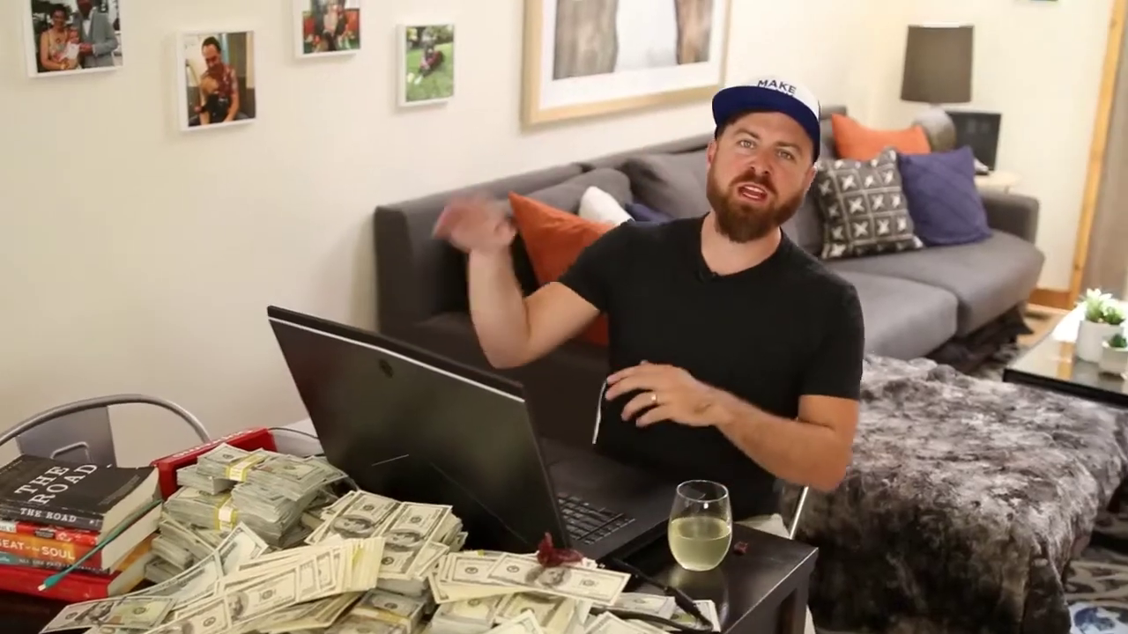